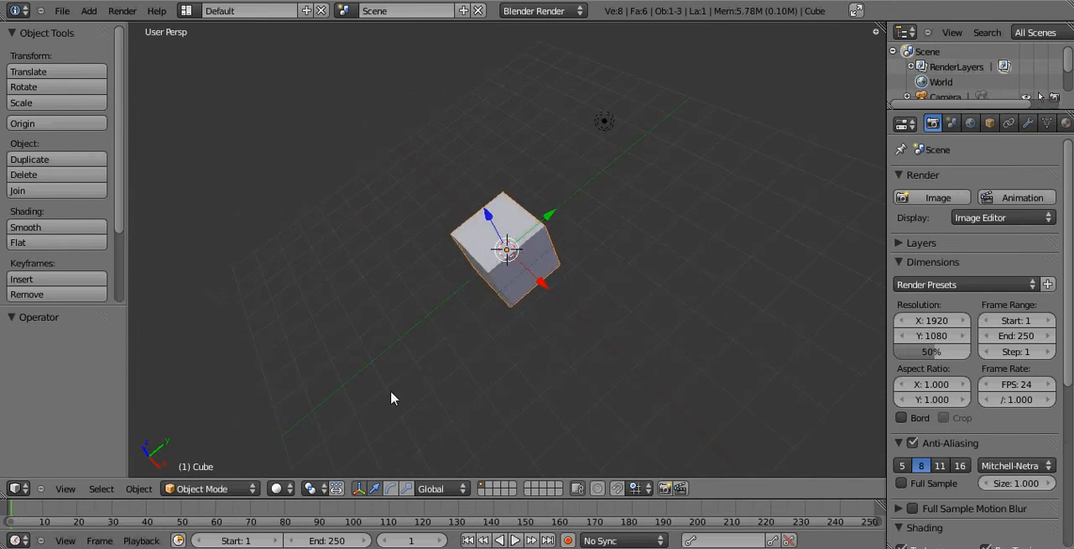
# Hide the tool shelf and show the default cube enlarged in the front orthographic view.
pyautogui.press('t')
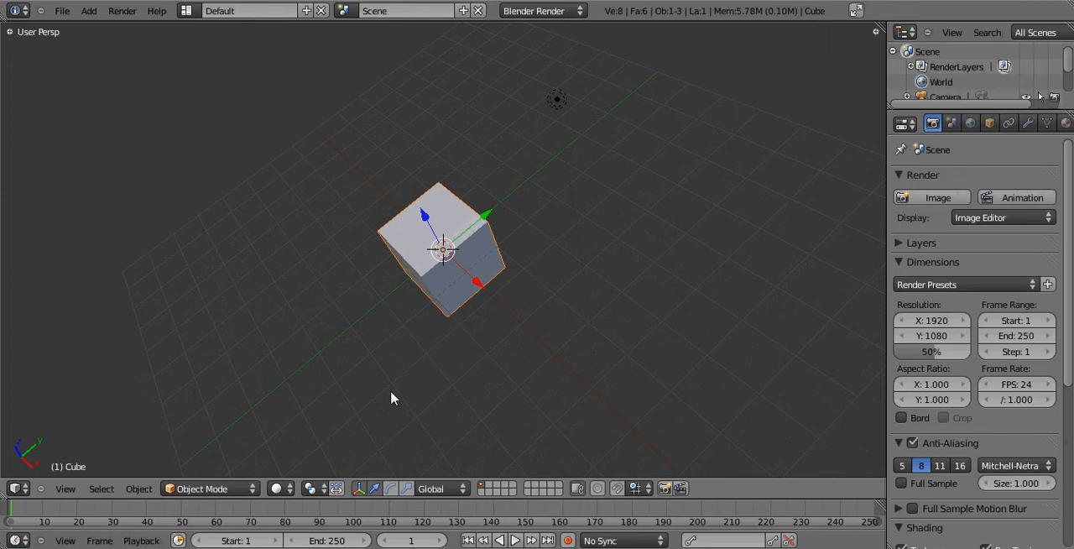
pyautogui.press('KP_1')
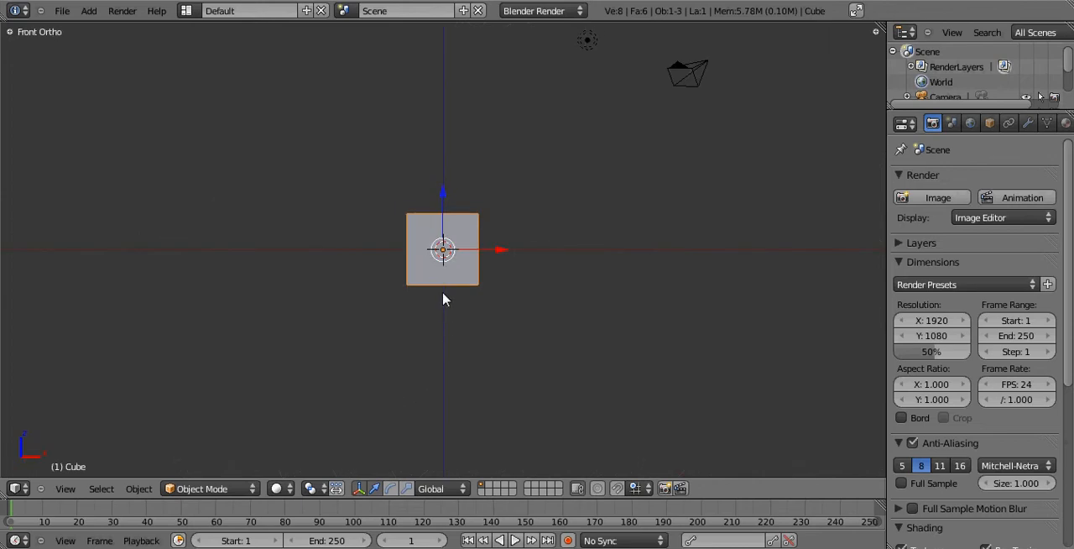
pyautogui.scroll(4, 445, 284)
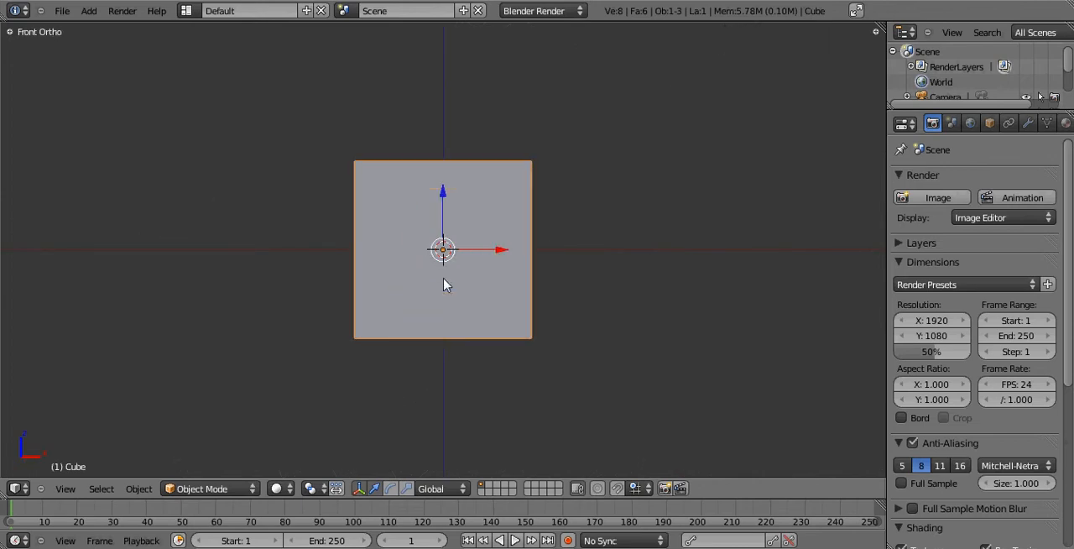
pyautogui.moveTo(542, 199); pyautogui.dragTo(422, 257, button='middle')
pyautogui.press('t')
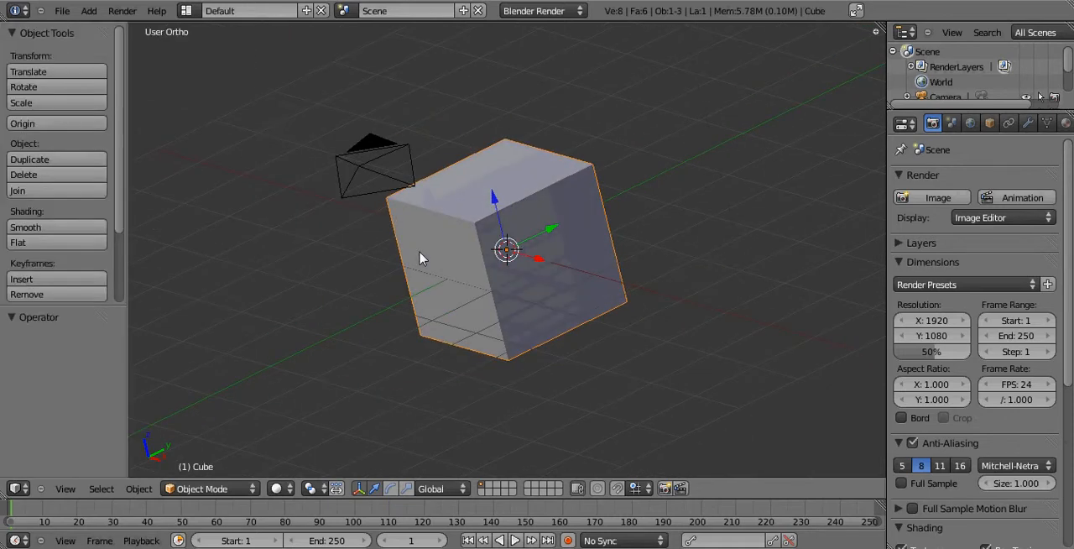
pyautogui.press('t')
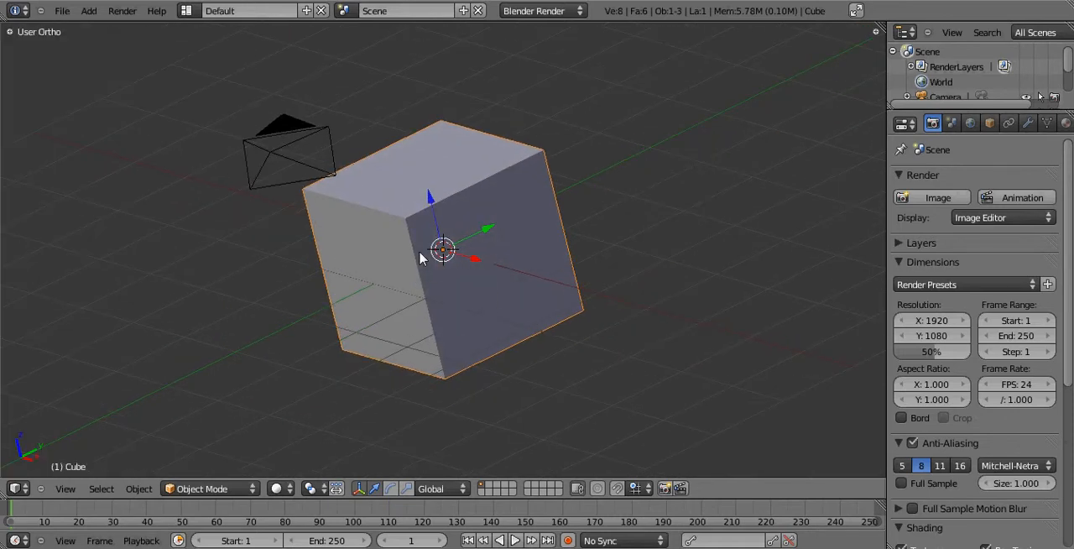
pyautogui.press('KP_1')
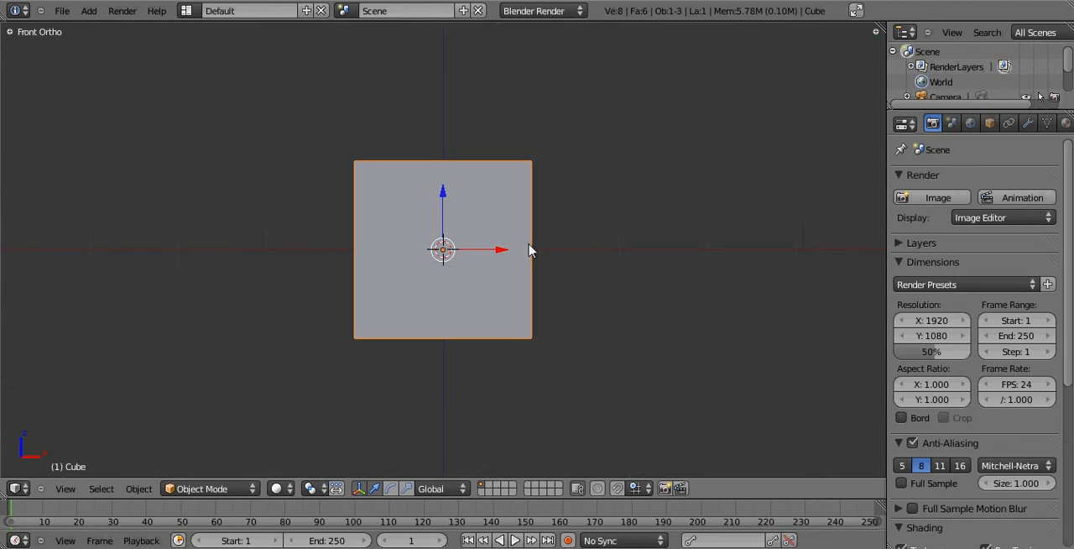
# Add a Subdivision Surface modifier to the cube and enter Edit Mode.
pyautogui.click(1028, 124)
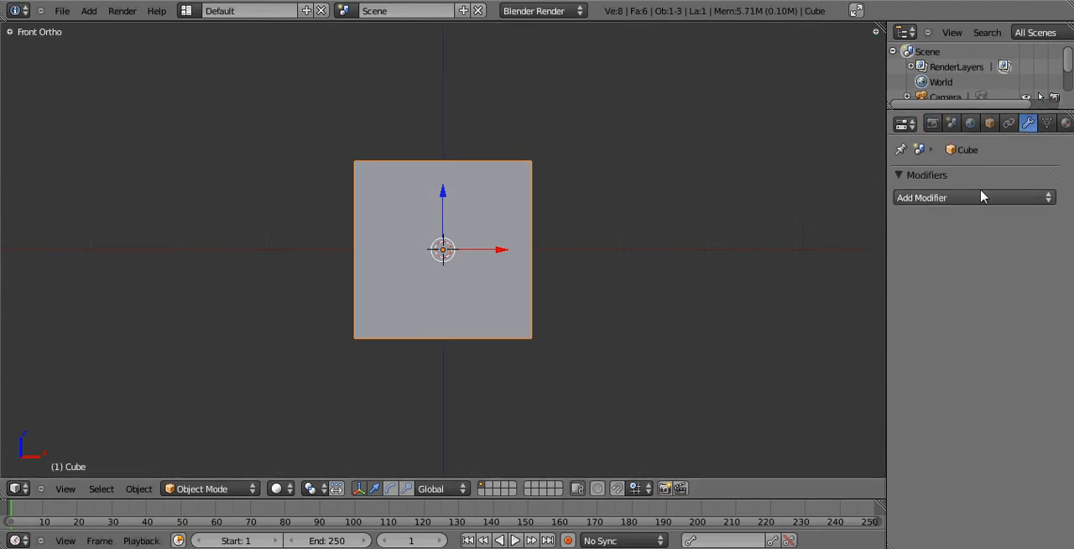
pyautogui.click(970, 200)
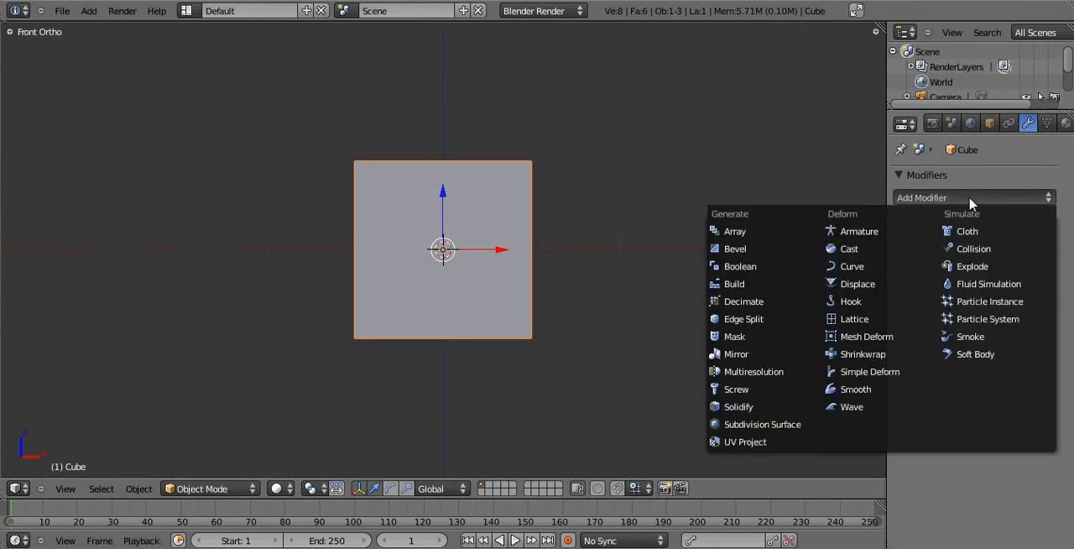
pyautogui.click(774, 426)
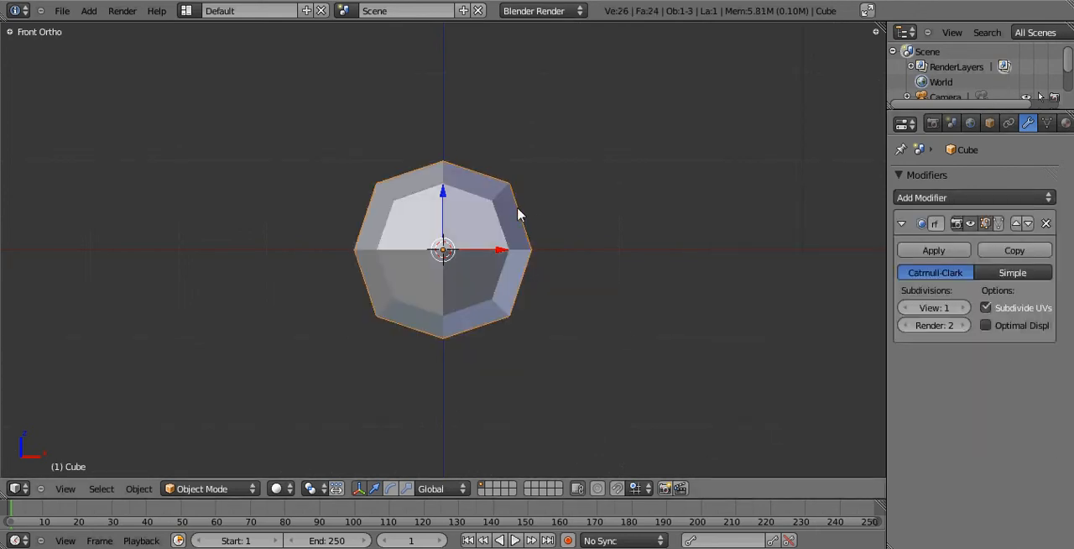
pyautogui.press('Tab')
# Try subdividing the whole cube mesh three times and toggle out of Edit Mode and back to compare.
pyautogui.moveTo(509, 182); pyautogui.dragTo(471, 214, button='middle')
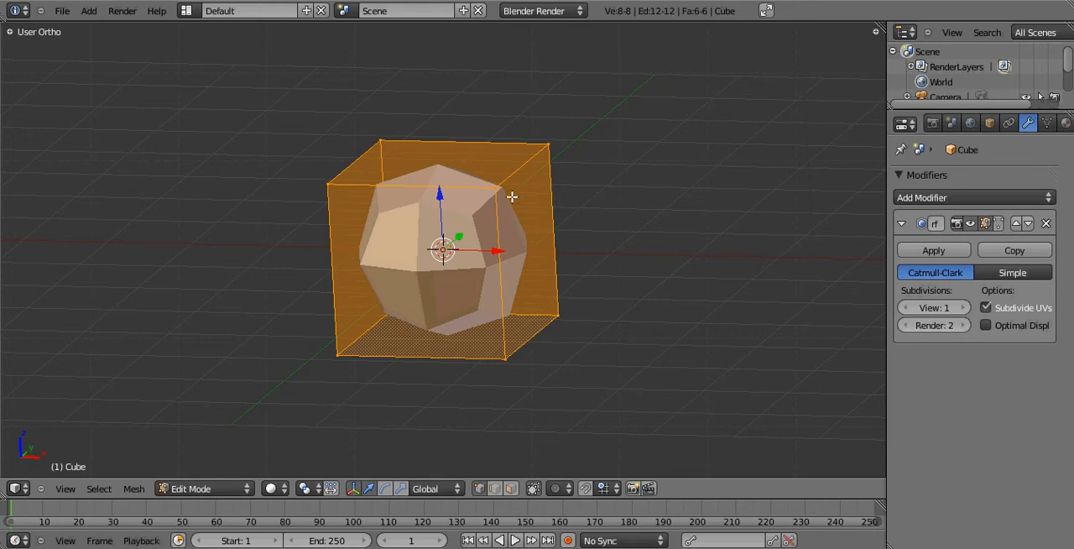
pyautogui.press('w')
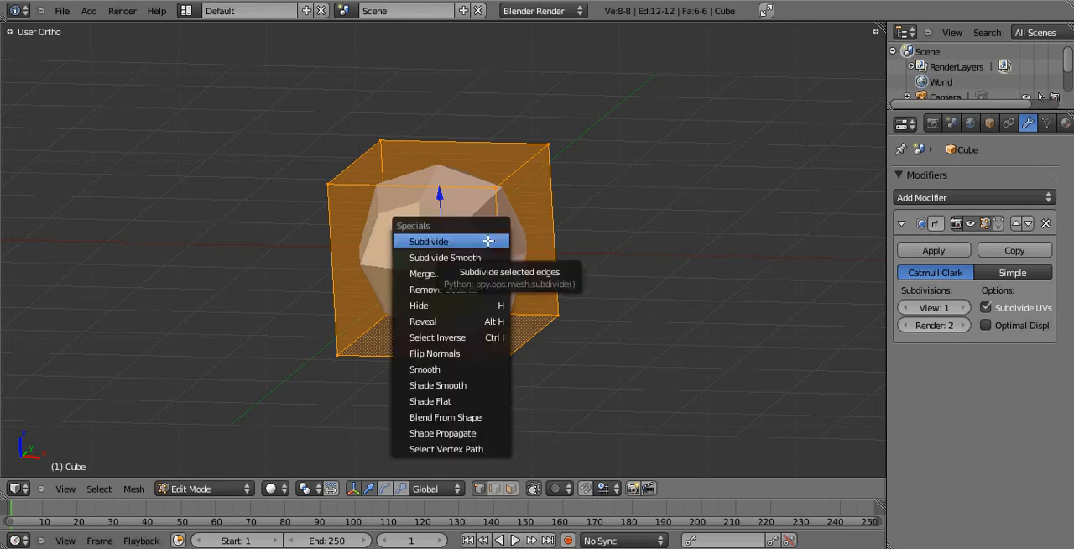
pyautogui.click(489, 241)
pyautogui.press('w')
pyautogui.click(489, 241)
pyautogui.press('w')
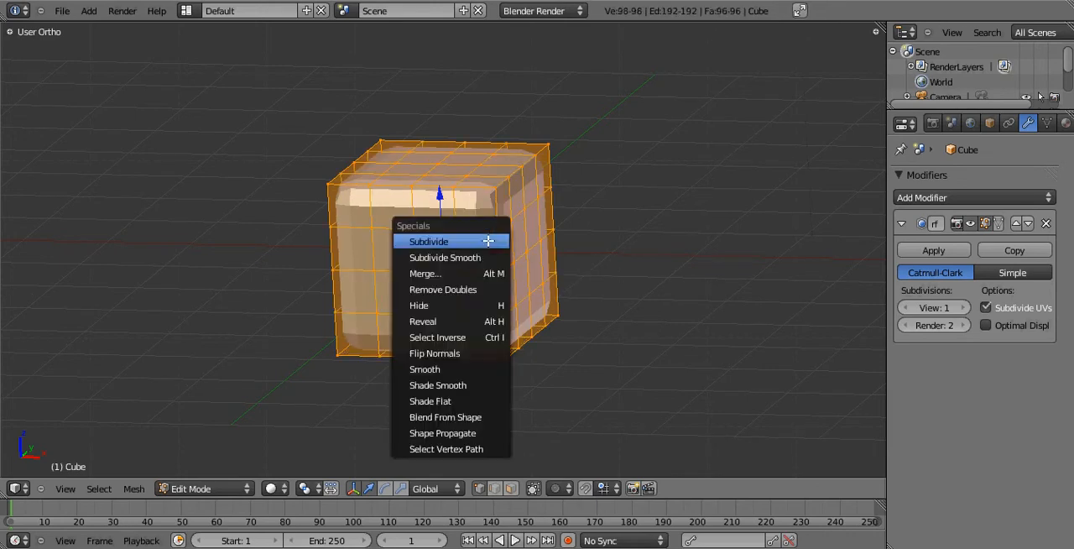
pyautogui.click(489, 240)
pyautogui.press('Tab')
pyautogui.press('Tab')
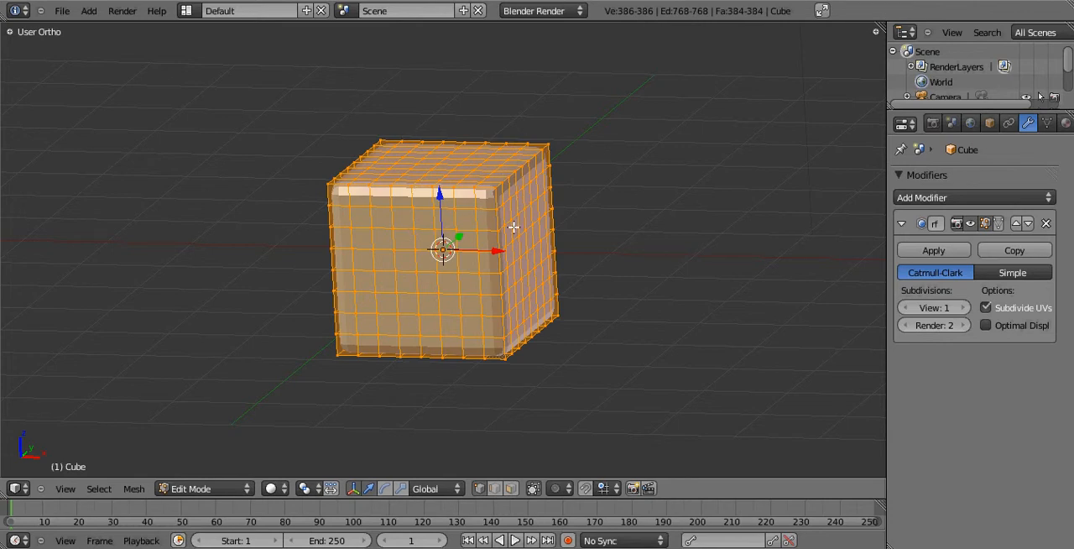
# Undo the three mesh subdivisions.
pyautogui.hotkey('ctrl', 'z')
pyautogui.hotkey('ctrl', 'z')
pyautogui.hotkey('ctrl', 'z')
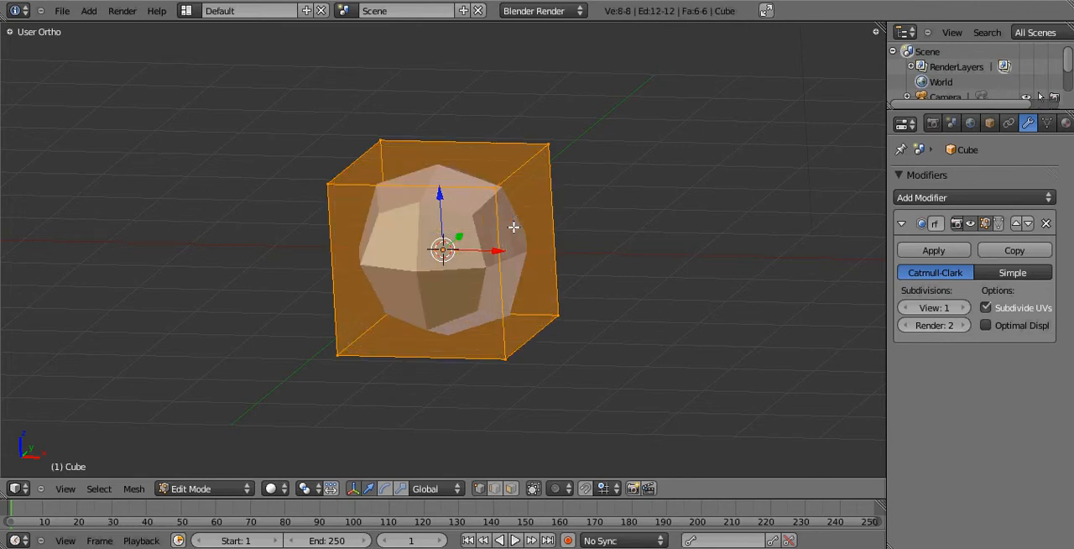
# Extrude the cube's four top vertices in place by zero distance, and check the shape in solid shading in Object Mode.
pyautogui.press('KP_1')
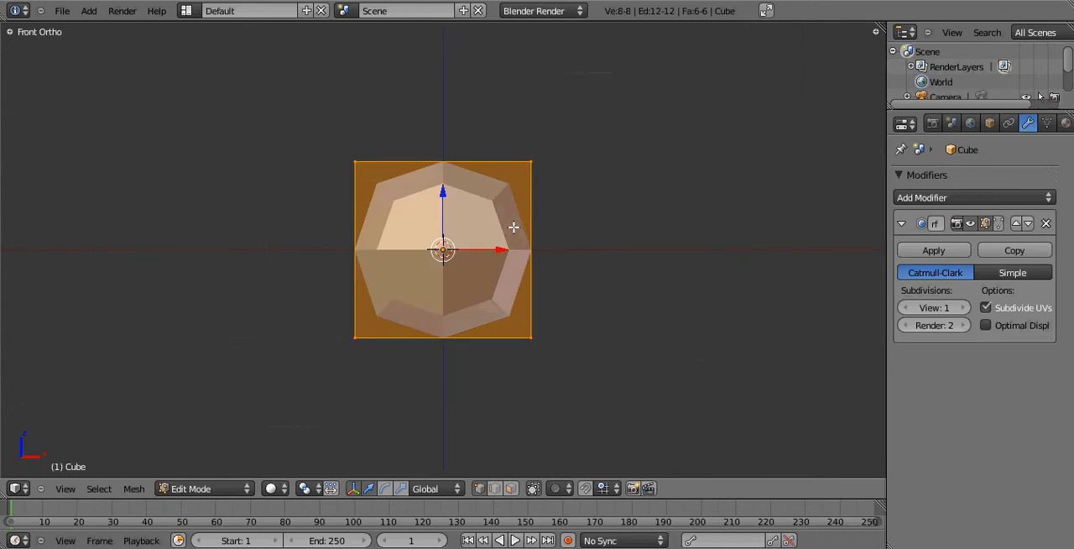
pyautogui.scroll(2, 550, 301)
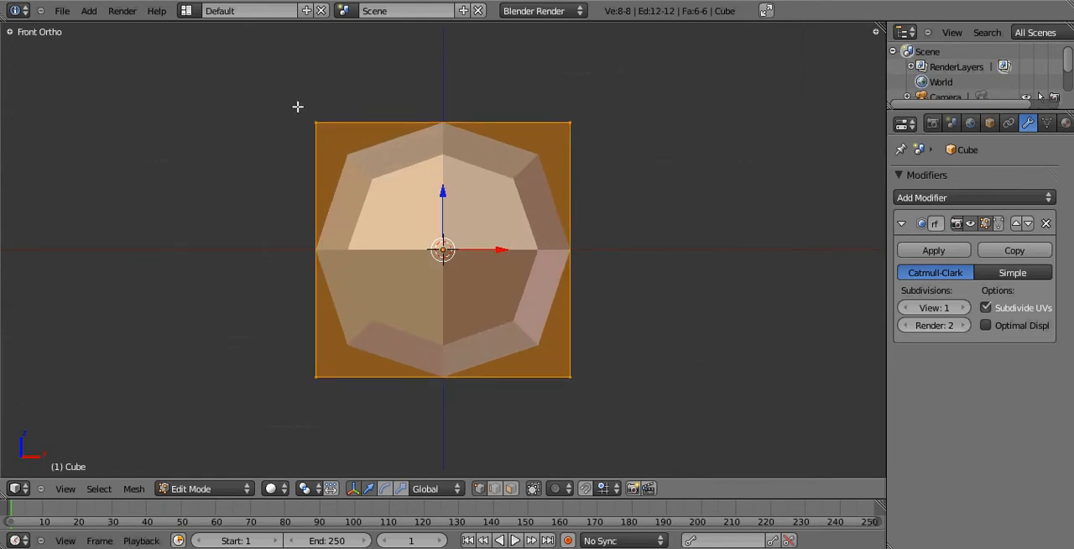
pyautogui.press('a')
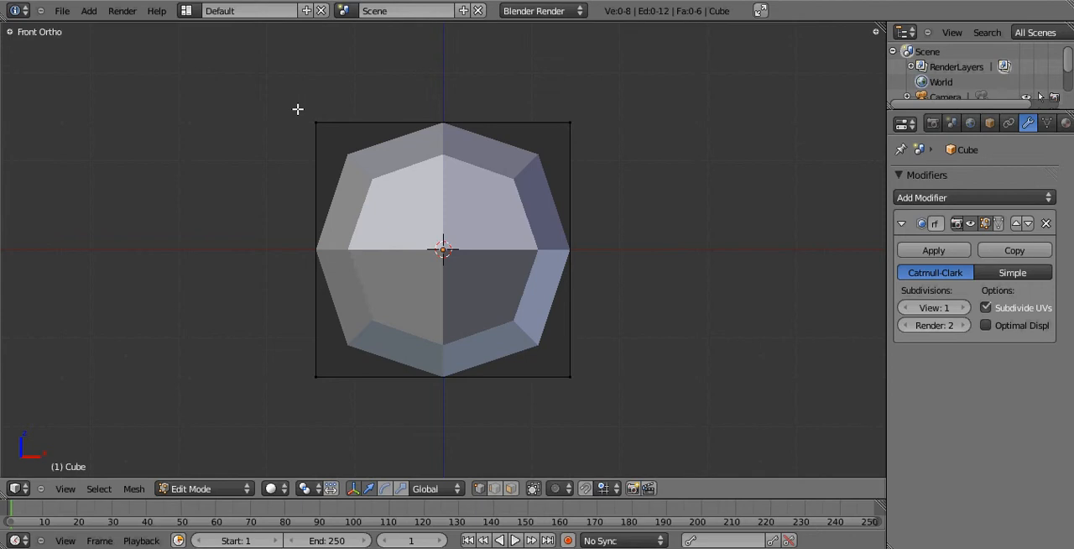
pyautogui.press('z')
pyautogui.press('b')
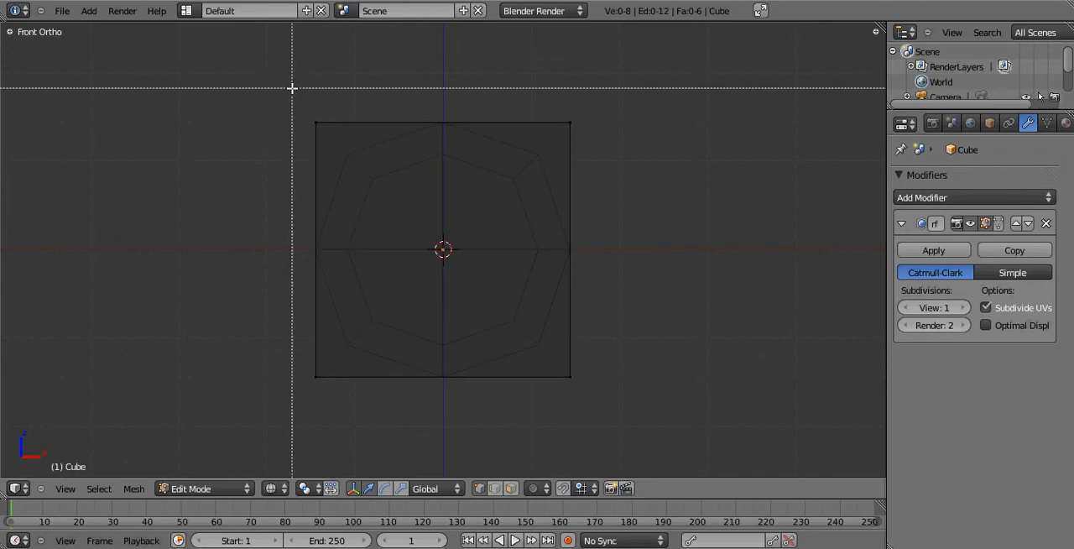
pyautogui.moveTo(293, 87); pyautogui.dragTo(617, 135)
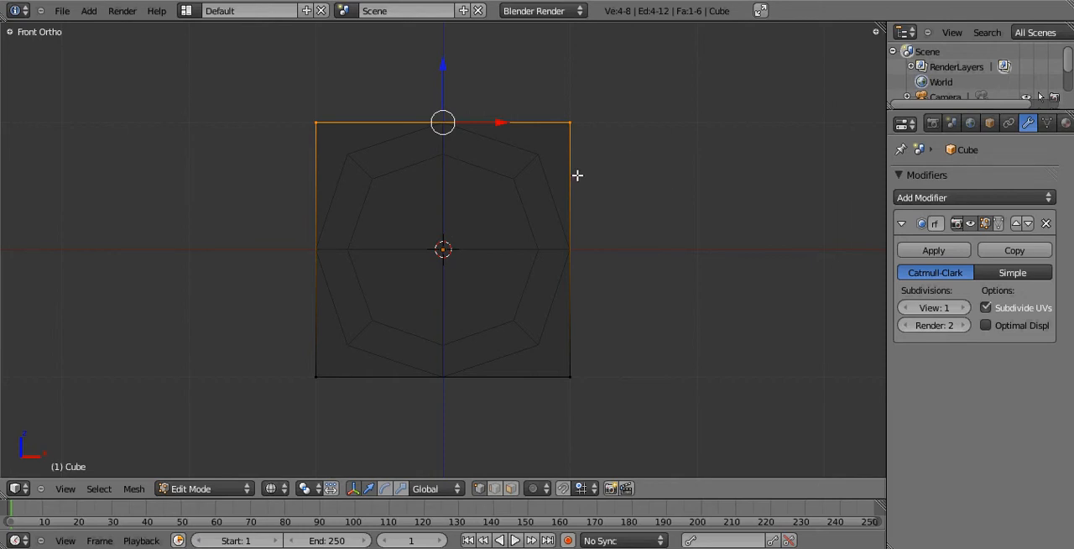
pyautogui.press('e')
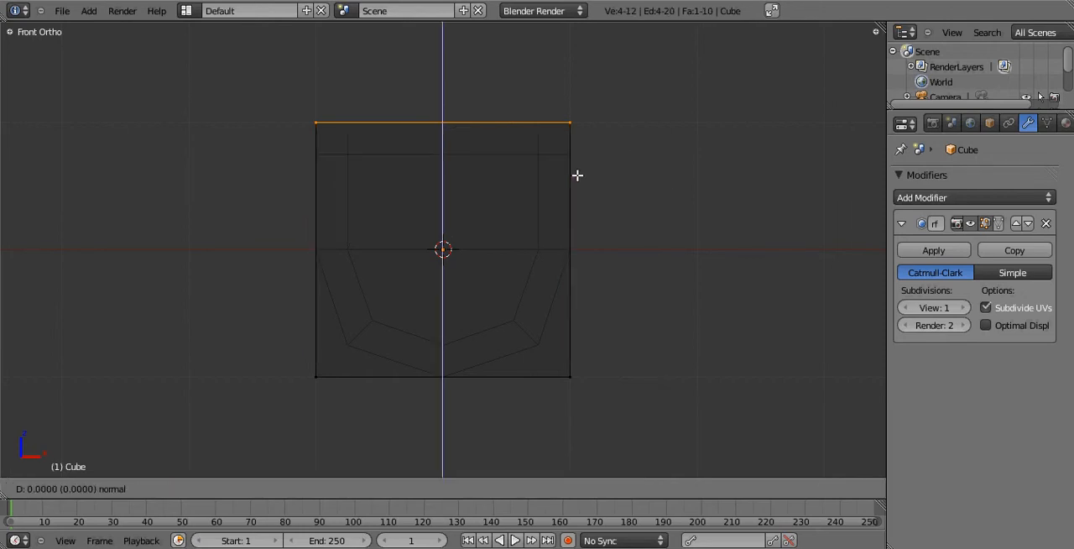
pyautogui.click(578, 175)
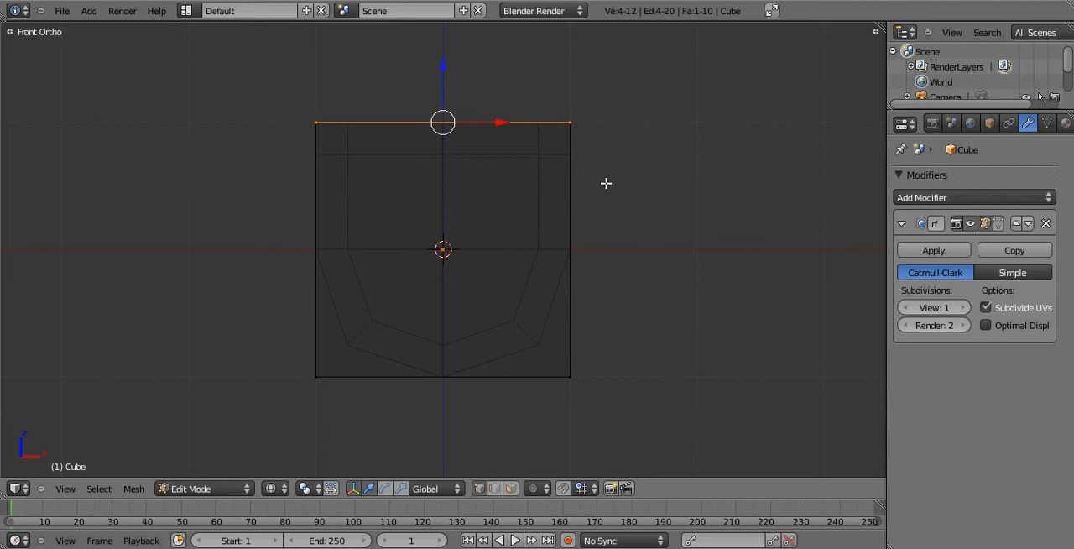
pyautogui.press('Tab')
pyautogui.press('z')
pyautogui.moveTo(538, 175); pyautogui.dragTo(446, 139, button='middle')
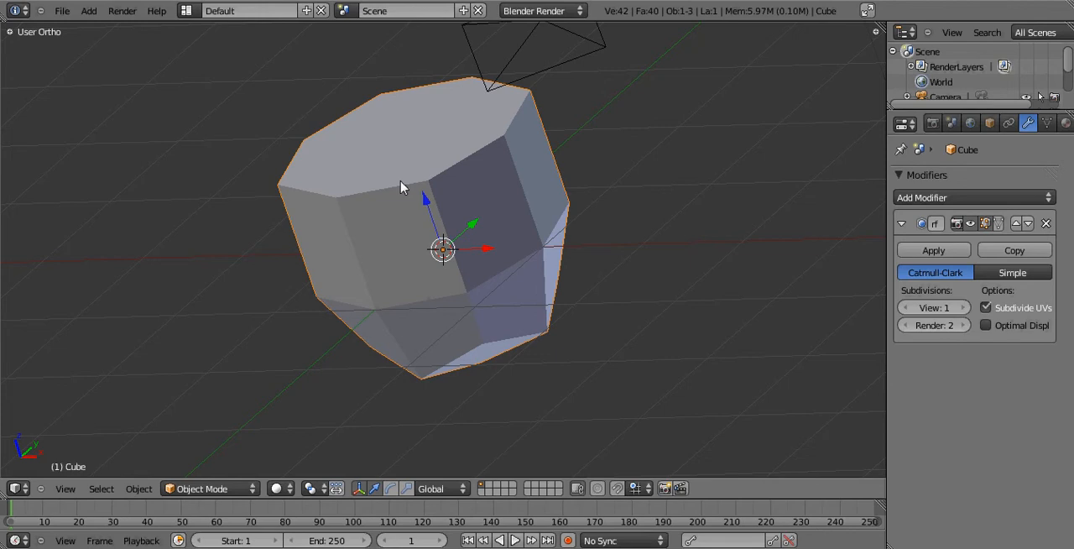
# Scale the entire mesh to about 0.51 along the global Y axis in top view, and check the flattened shape in solid shading.
pyautogui.press('Tab')
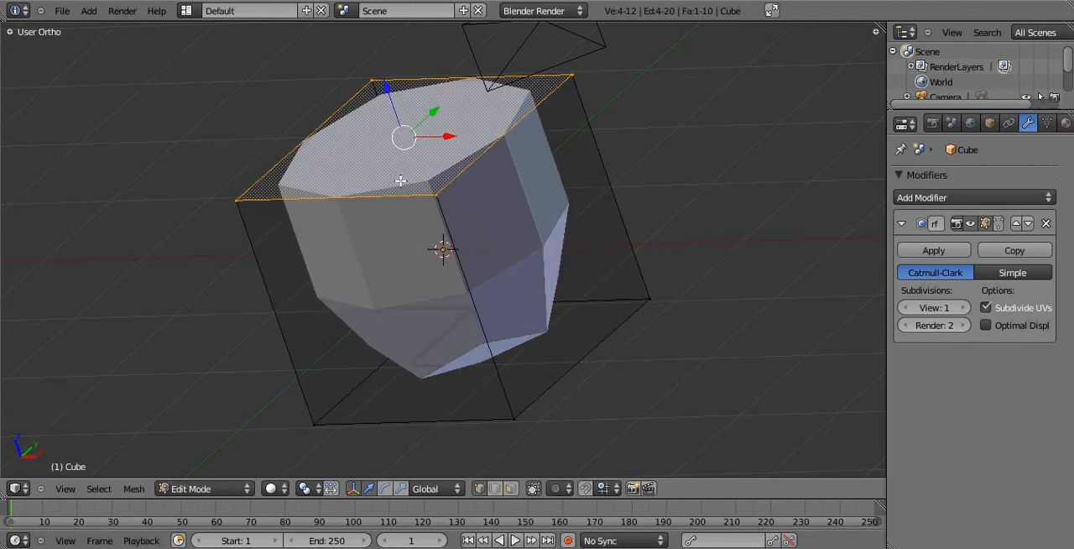
pyautogui.press('KP_1')
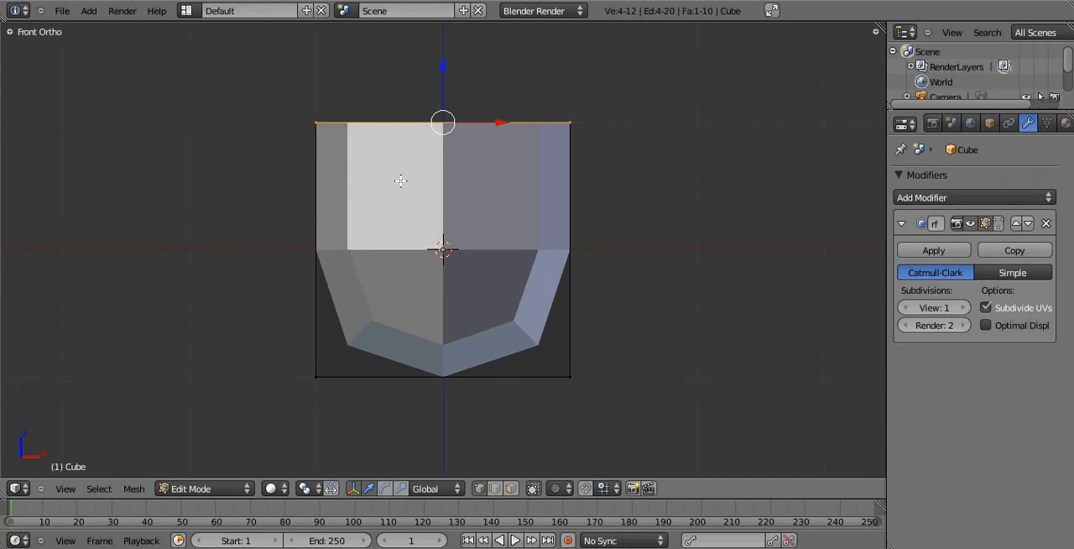
pyautogui.press('KP_7')
pyautogui.press('z')
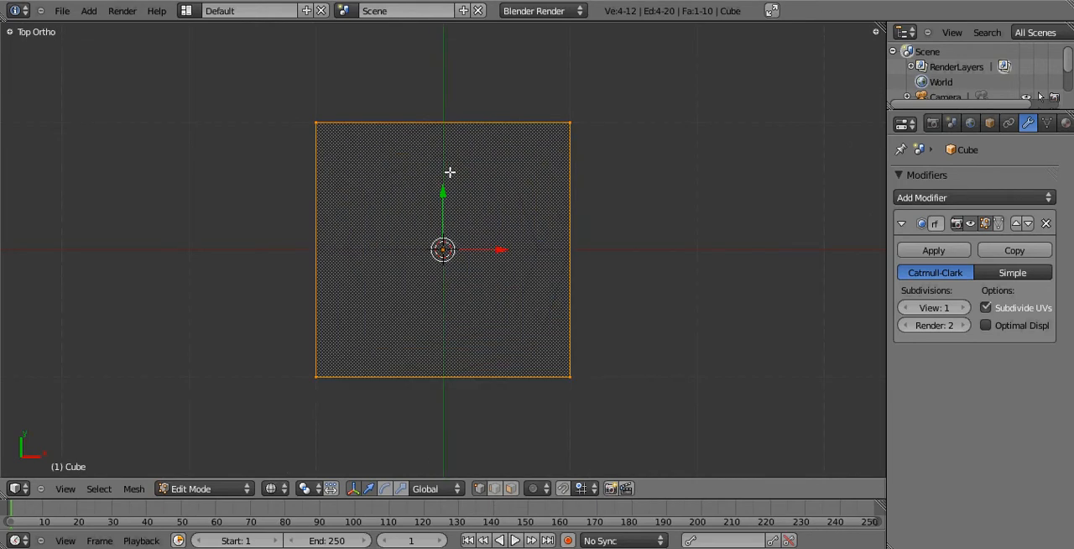
pyautogui.press('a')
pyautogui.press('a')
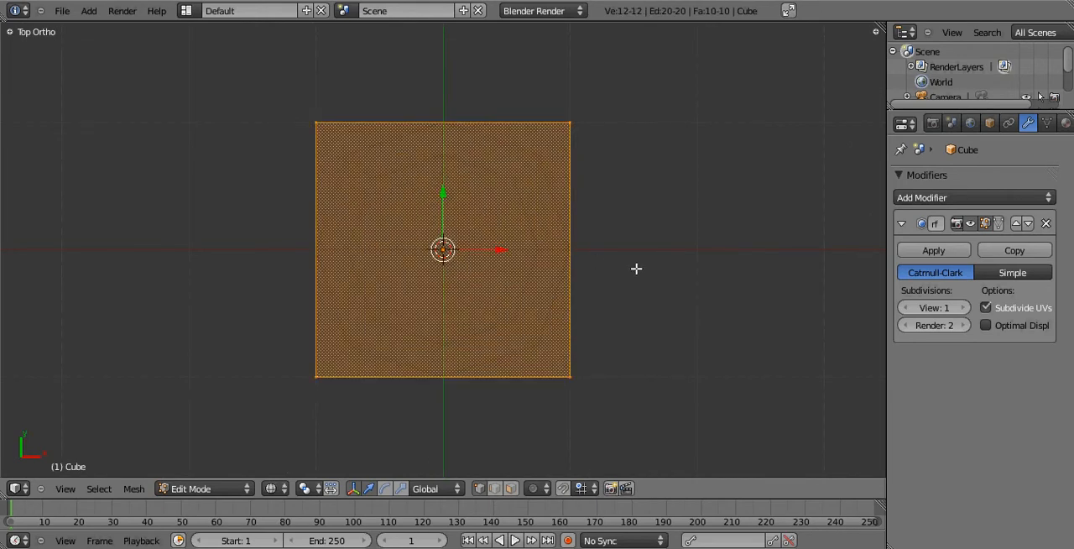
pyautogui.press('s')
pyautogui.press('y')
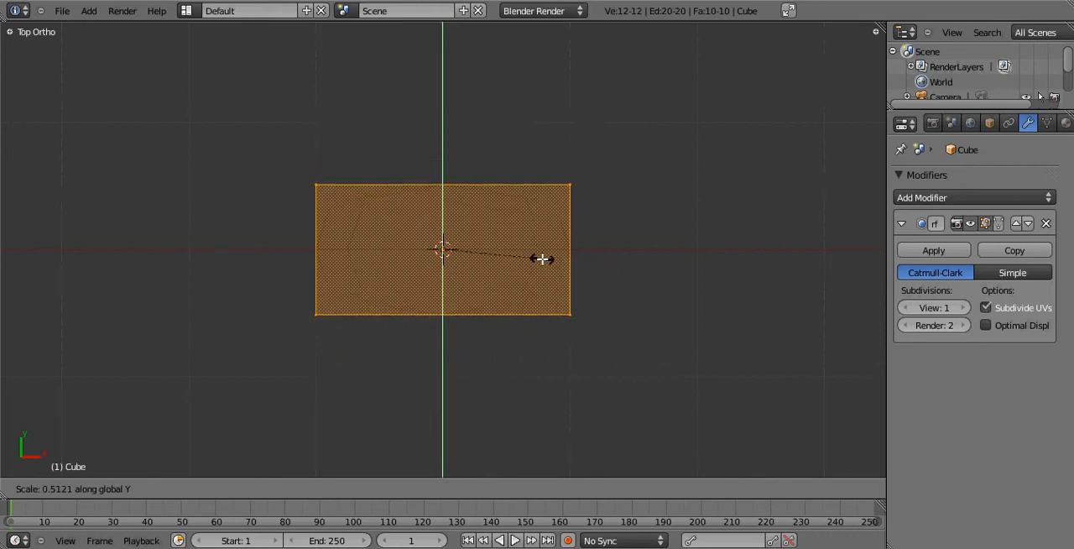
pyautogui.click(542, 259)
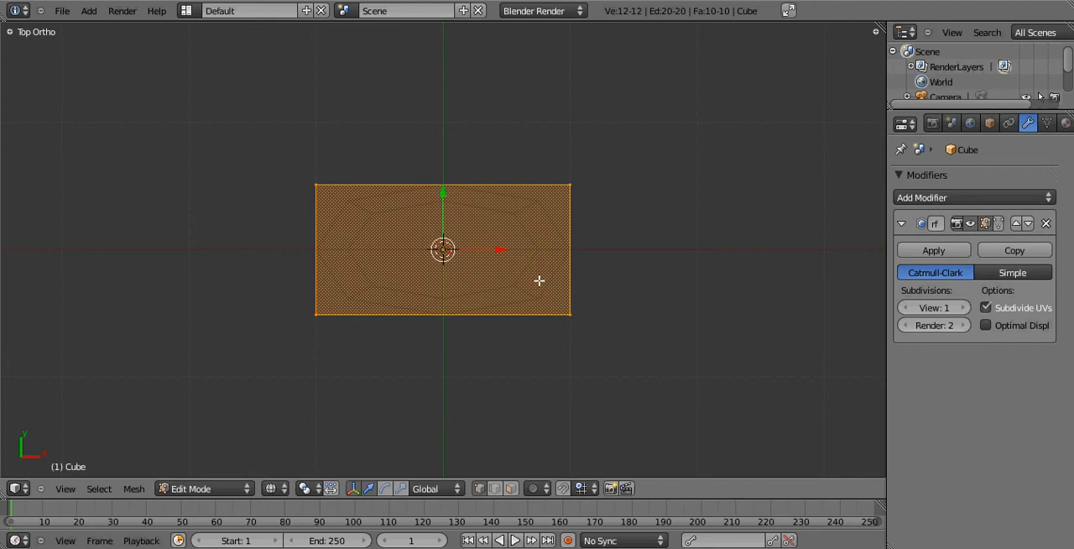
pyautogui.moveTo(449, 314); pyautogui.dragTo(575, 153, button='middle')
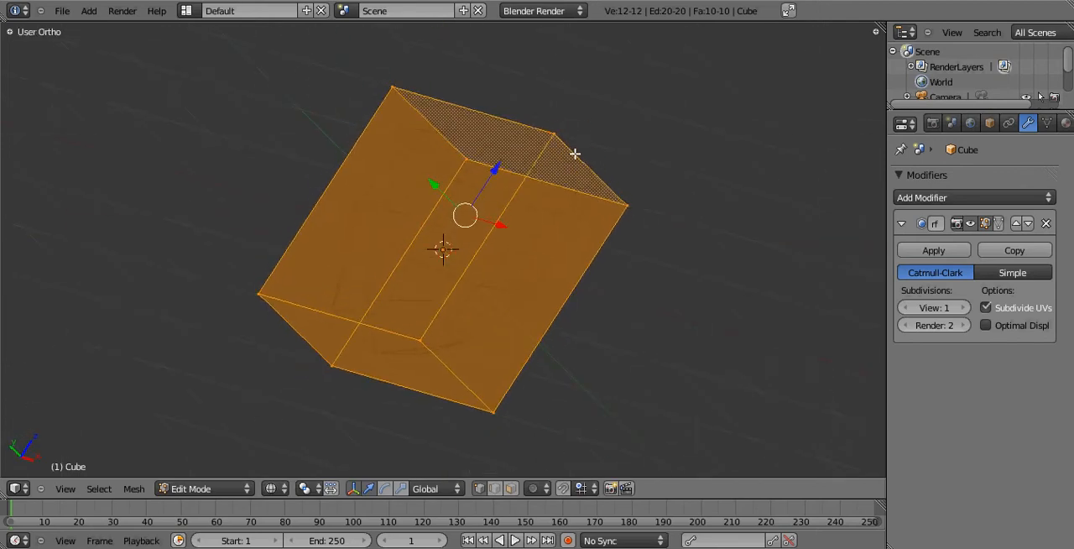
pyautogui.press('Tab')
pyautogui.press('z')
pyautogui.moveTo(529, 236)
pyautogui.mouseDown(button='middle')
pyautogui.moveTo(478, 172)
pyautogui.moveTo(202, 113)
pyautogui.moveTo(203, 252)
pyautogui.moveTo(546, 235)
pyautogui.moveTo(588, 291)
pyautogui.moveTo(563, 288)
pyautogui.mouseUp(button='middle')
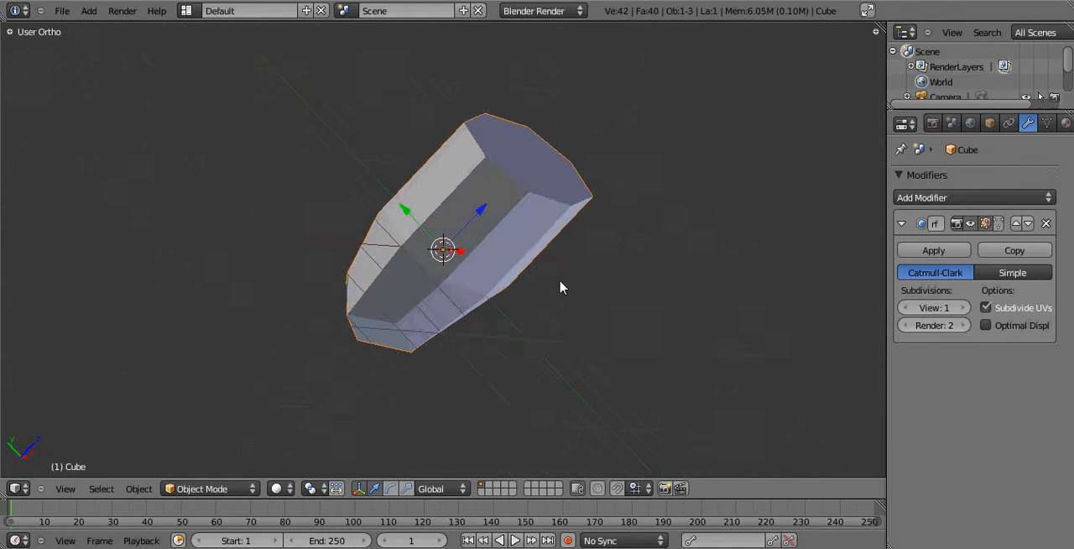
# Shorten the block to about a quarter of its height by raising its bottom vertices, and extrude them about 0.489 downward.
pyautogui.press('KP_3')
pyautogui.press('KP_1')
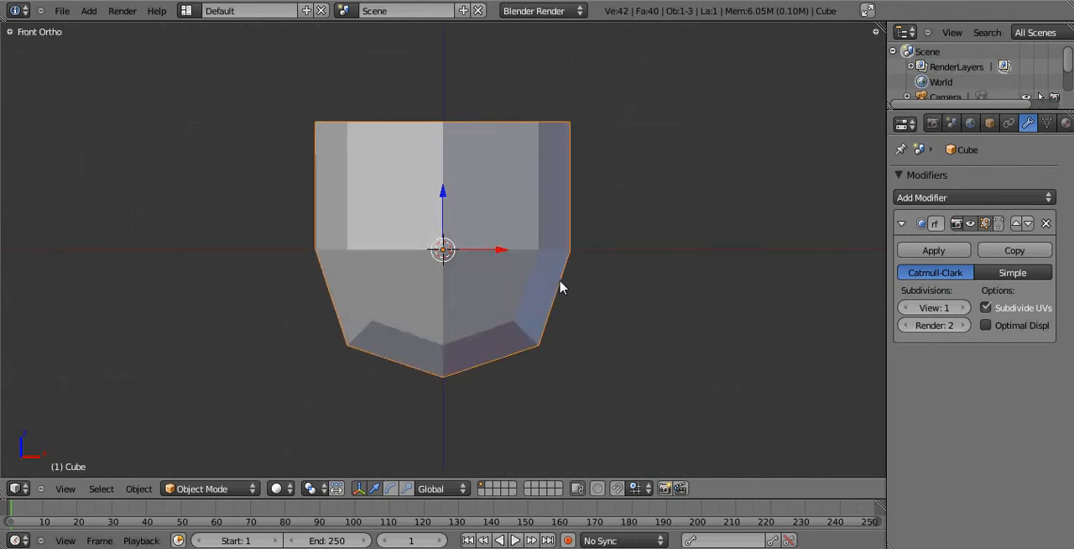
pyautogui.press('Tab')
pyautogui.scroll(2, 525, 238)
pyautogui.scroll(-3, 525, 238)
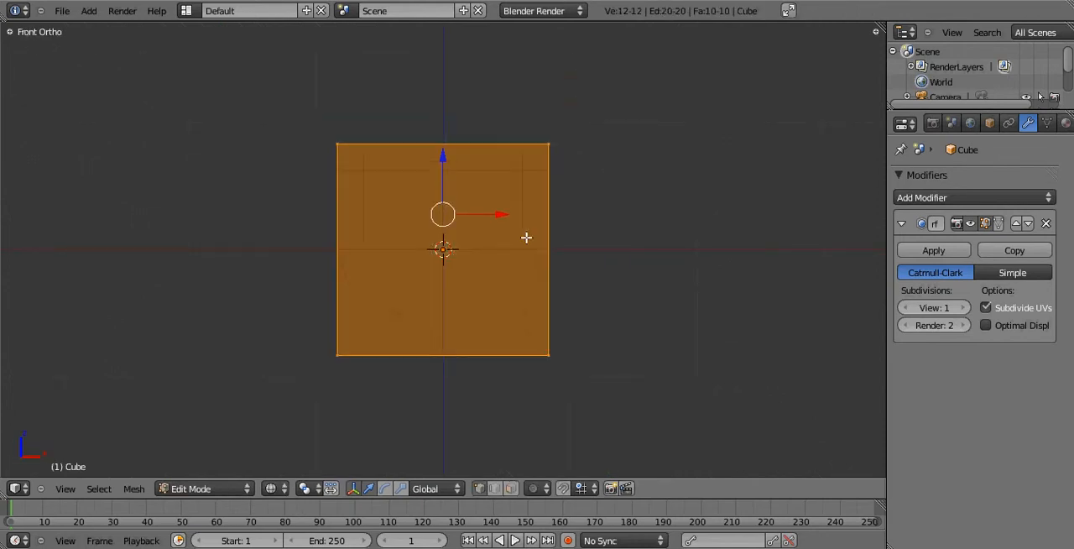
pyautogui.press('a')
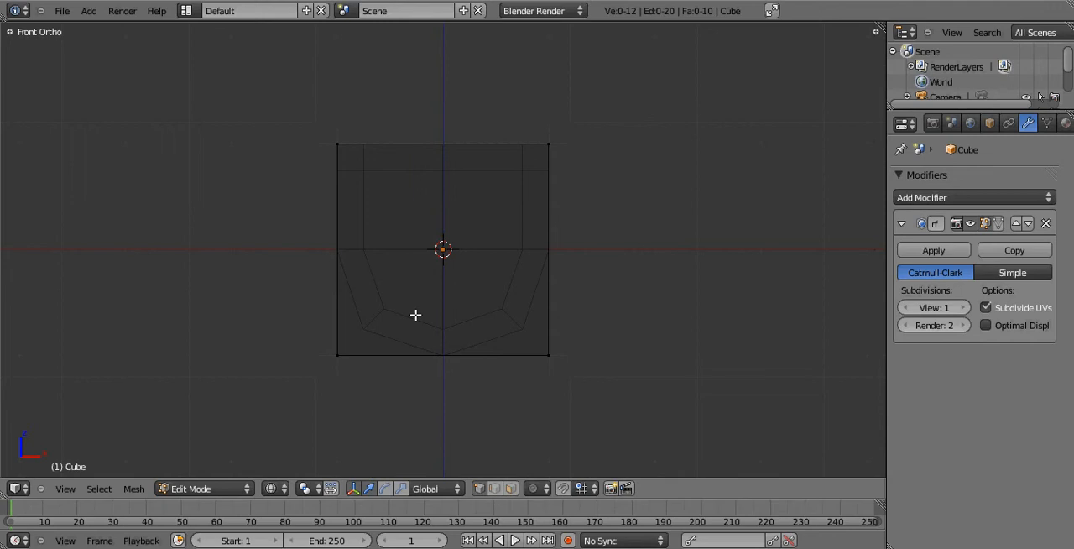
pyautogui.press('b')
pyautogui.moveTo(301, 307); pyautogui.dragTo(562, 381)
pyautogui.moveTo(442, 295); pyautogui.dragTo(473, 140)
pyautogui.press('e')
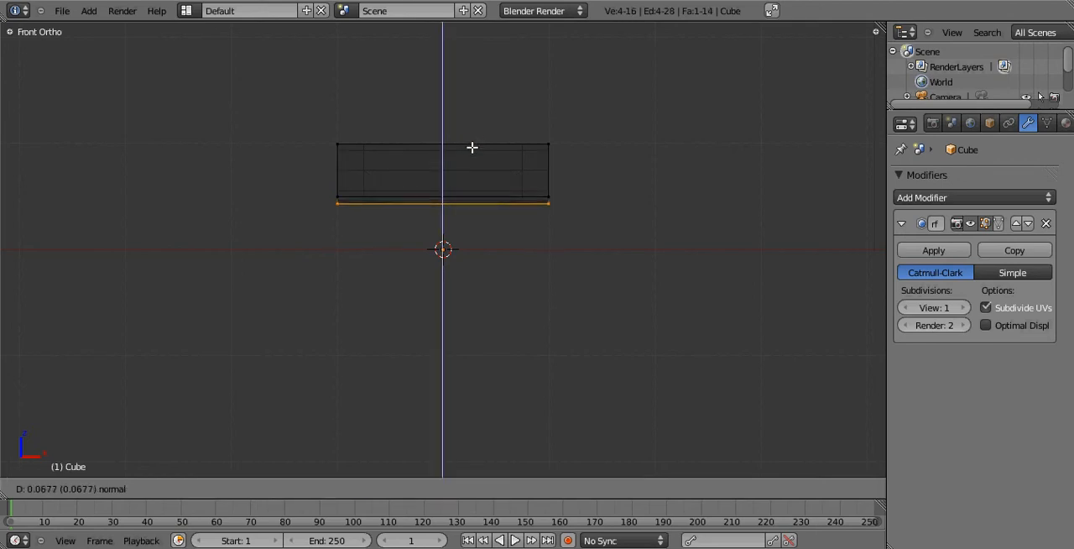
pyautogui.click(475, 192)
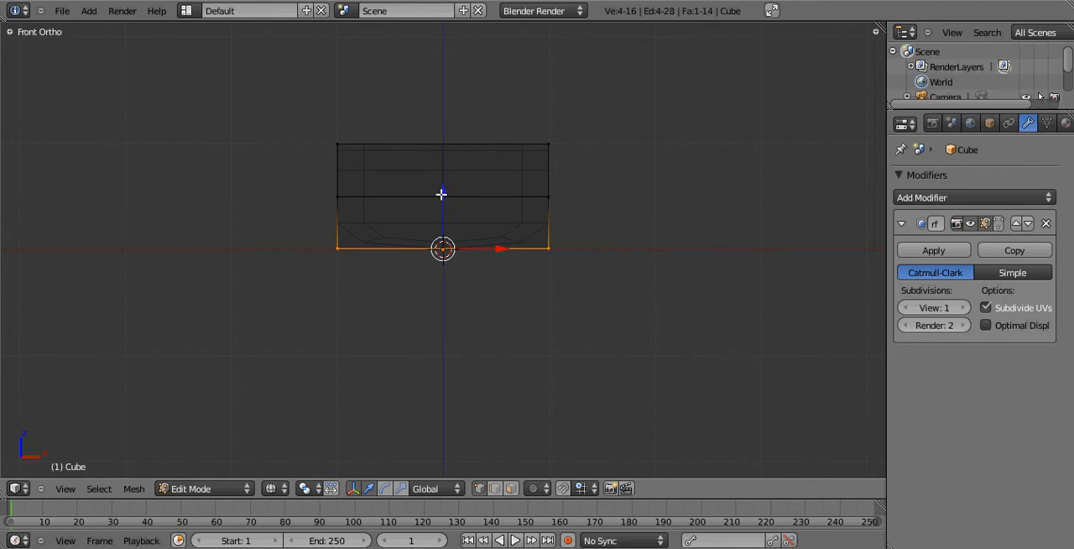
# Extrude the block's bottom vertices straight down by slightly less than half its width.
pyautogui.scroll(-1, 441, 194)
pyautogui.keyDown('shift'); pyautogui.moveTo(441, 194); pyautogui.dragTo(435, 144, button='middle'); pyautogui.keyUp('shift')
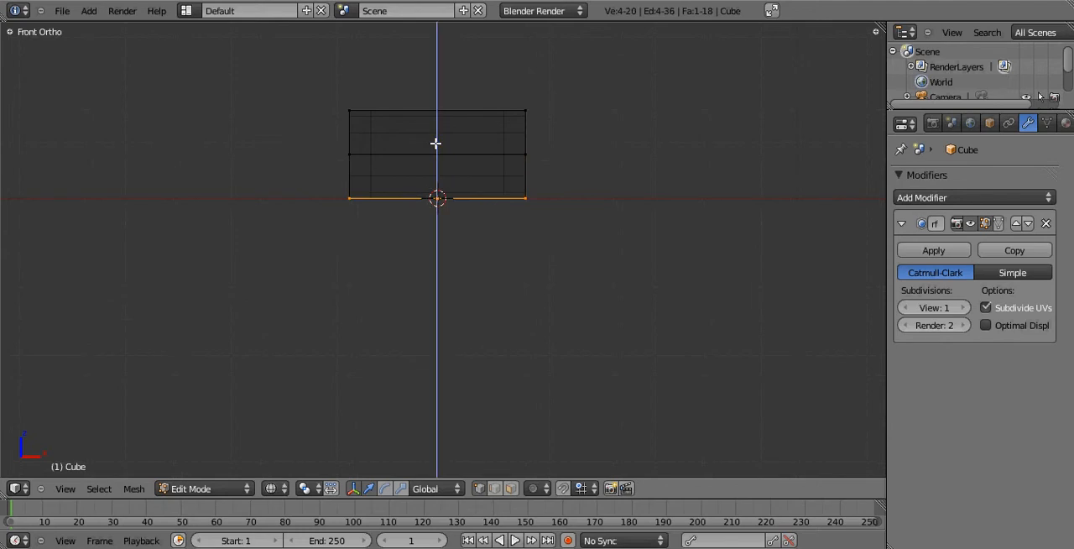
pyautogui.press('e')
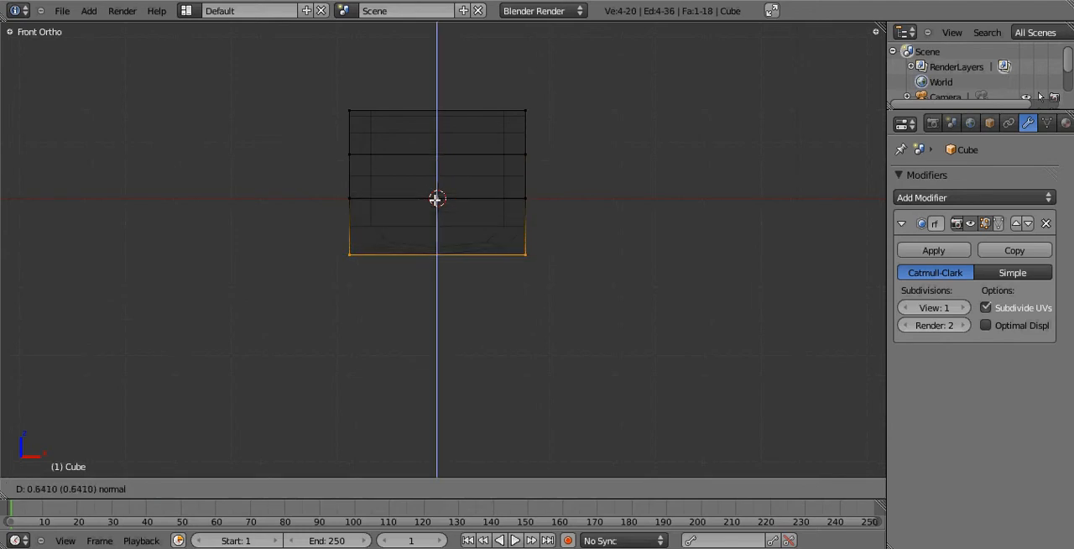
pyautogui.click(432, 217)
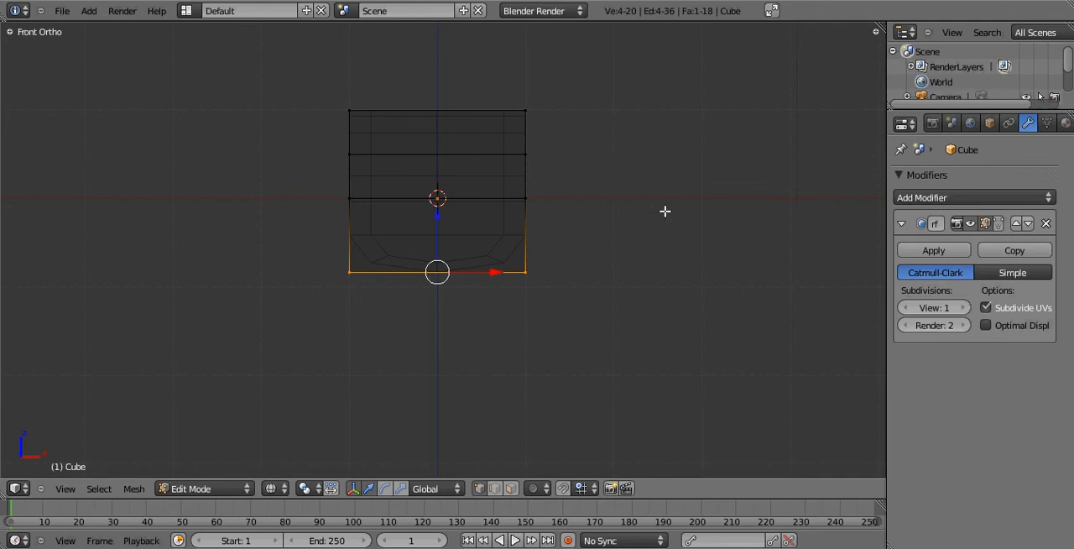
# Lower the new bottom vertices slightly along Z, and shift them left along X by about a quarter of the block's width.
pyautogui.press('g')
pyautogui.press('z')
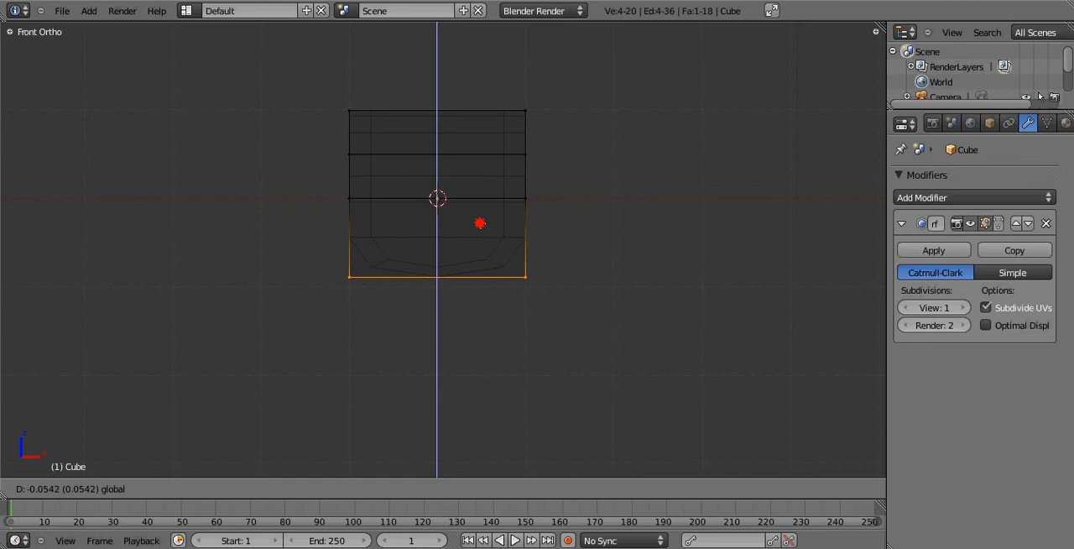
pyautogui.click(480, 224)
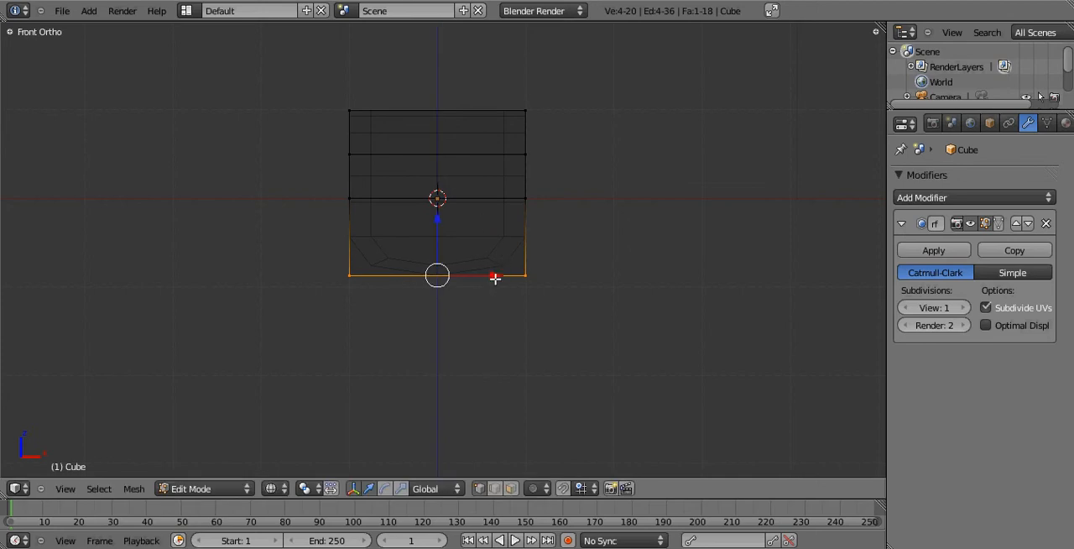
pyautogui.moveTo(494, 274); pyautogui.dragTo(443, 280)
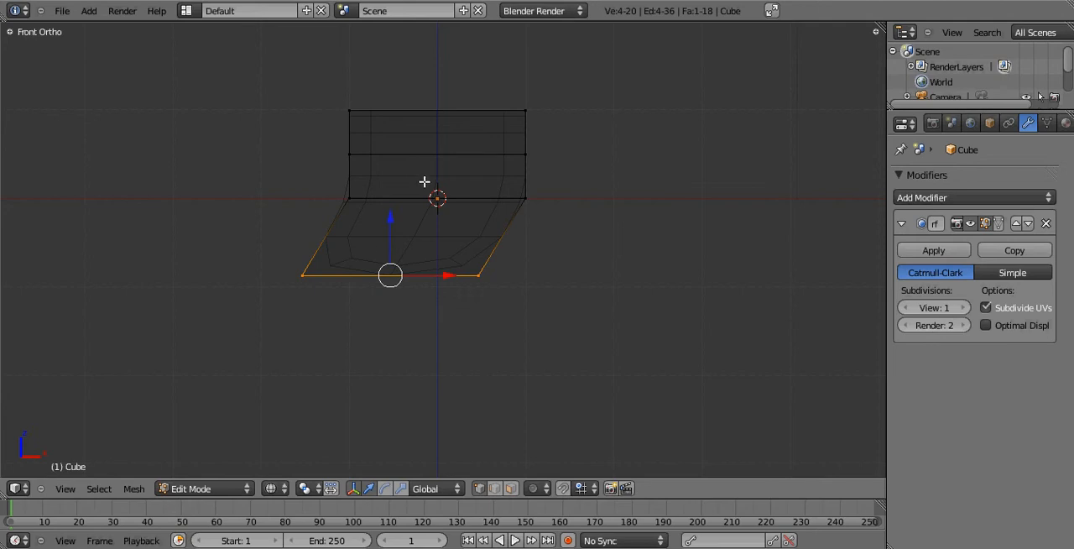
# Extrude the bottom vertices about 0.08 downward, and shift them about 0.03 left along the global X axis.
pyautogui.press('e')
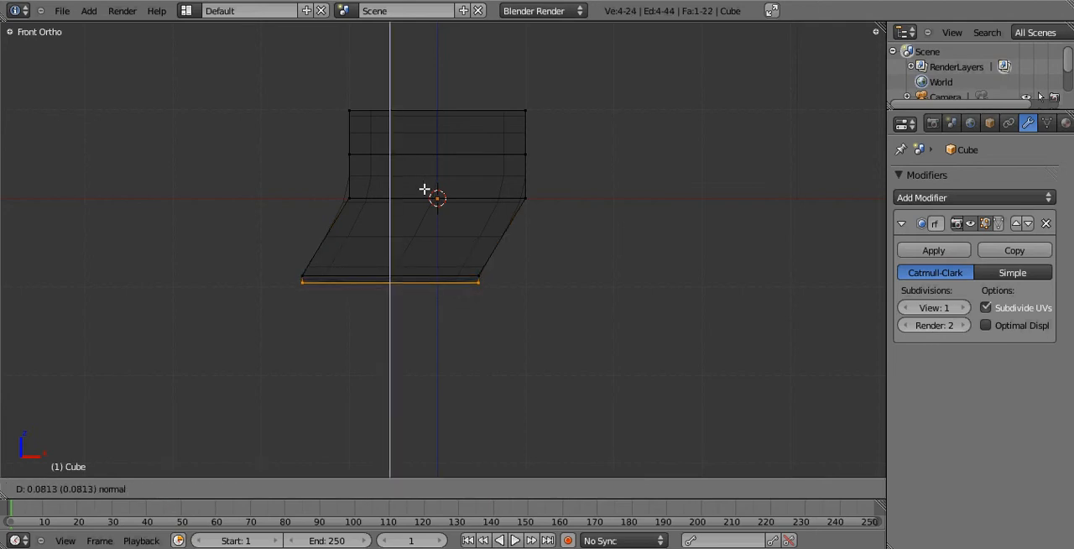
pyautogui.click(424, 190)
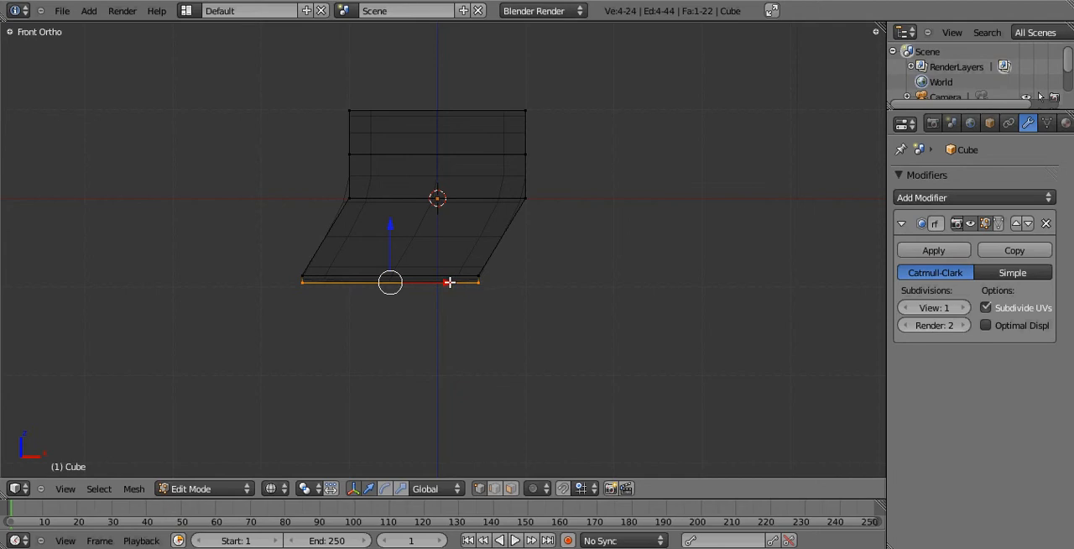
pyautogui.moveTo(448, 282); pyautogui.dragTo(447, 281)
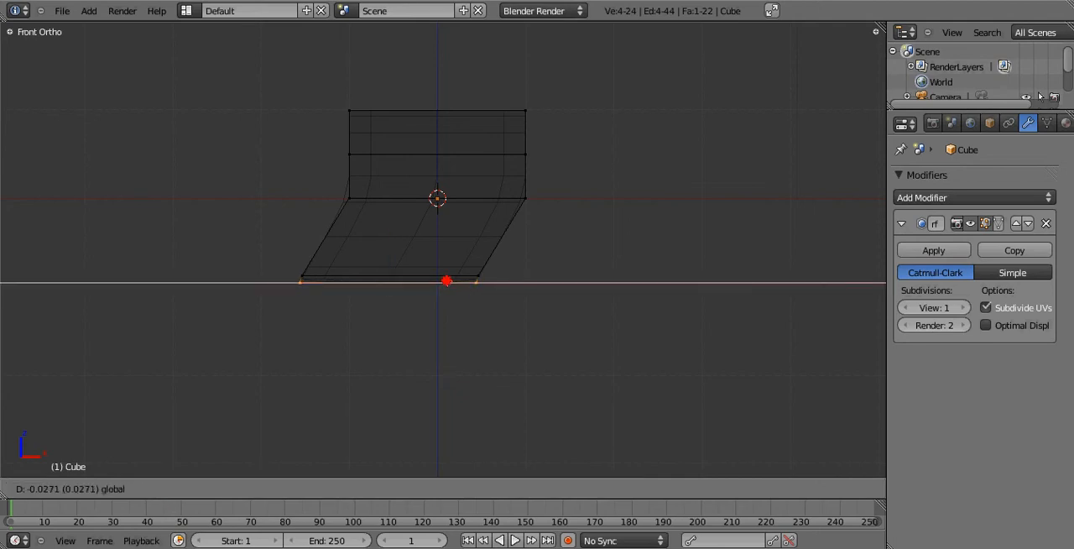
pyautogui.moveTo(447, 280); pyautogui.dragTo(445, 282)
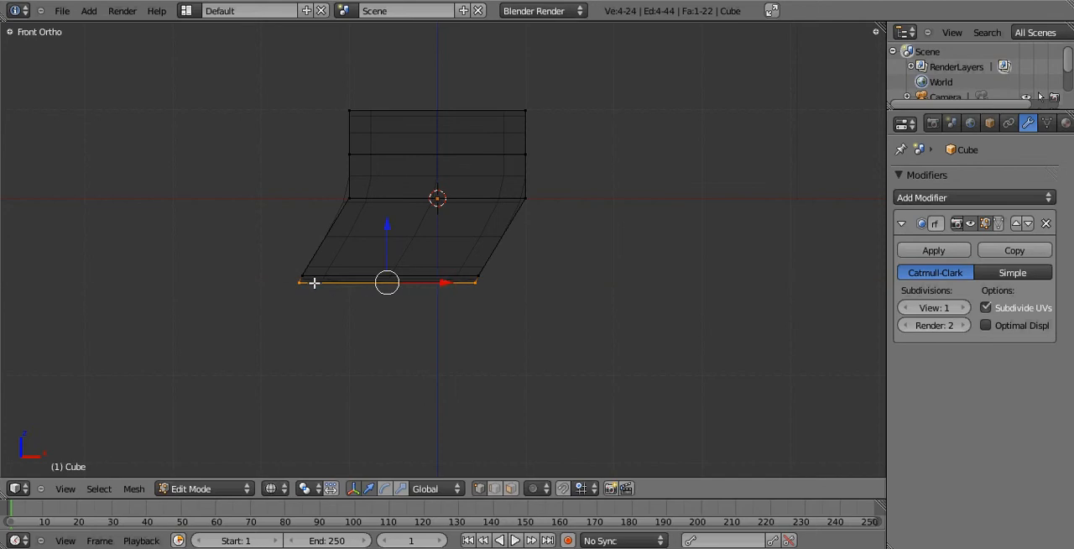
# Extrude the bottom vertices about 0.8 downward, and shift them about 0.14 left along the global X axis.
pyautogui.press('e')
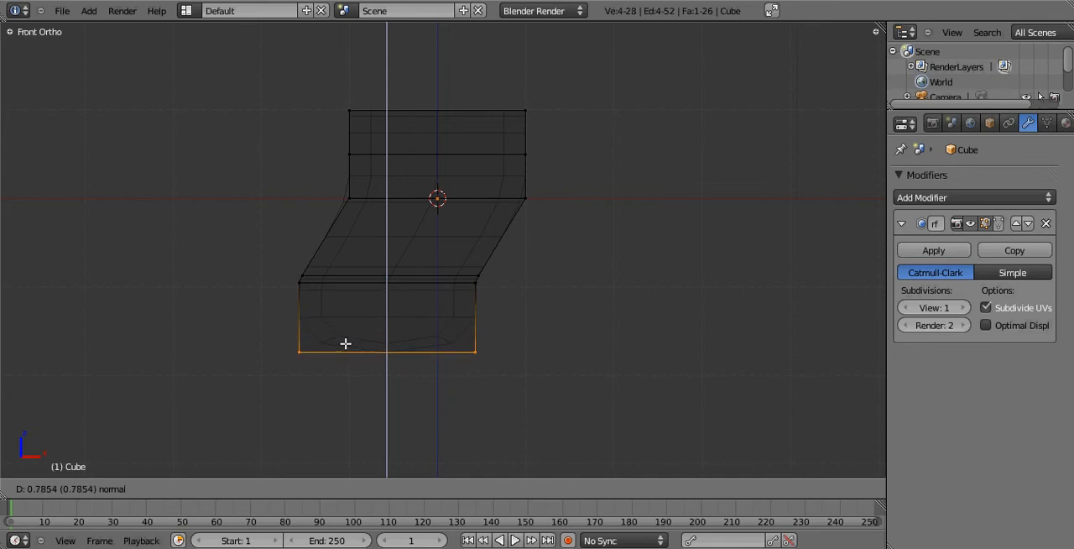
pyautogui.click(346, 349)
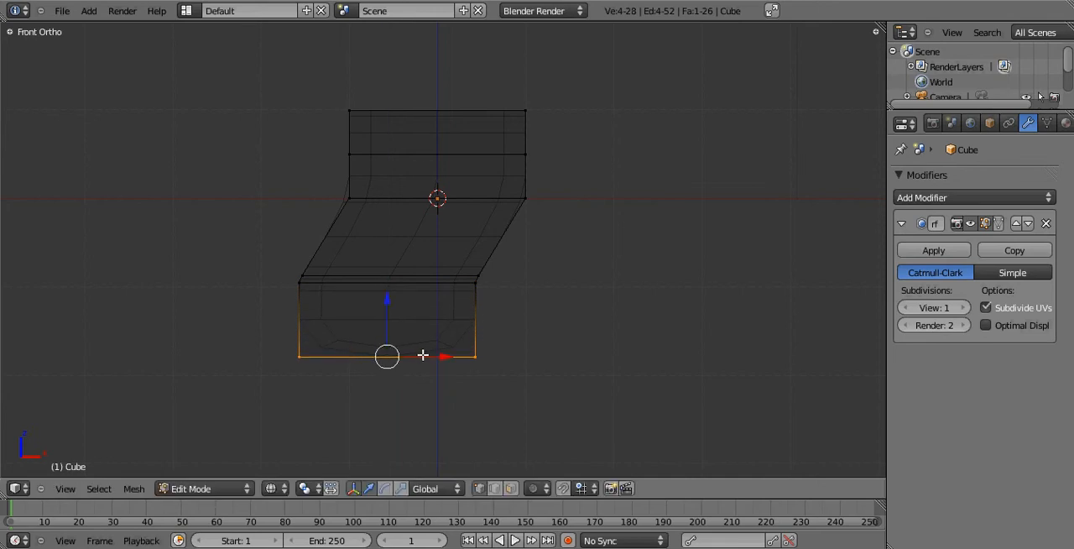
pyautogui.press('g')
pyautogui.press('x')
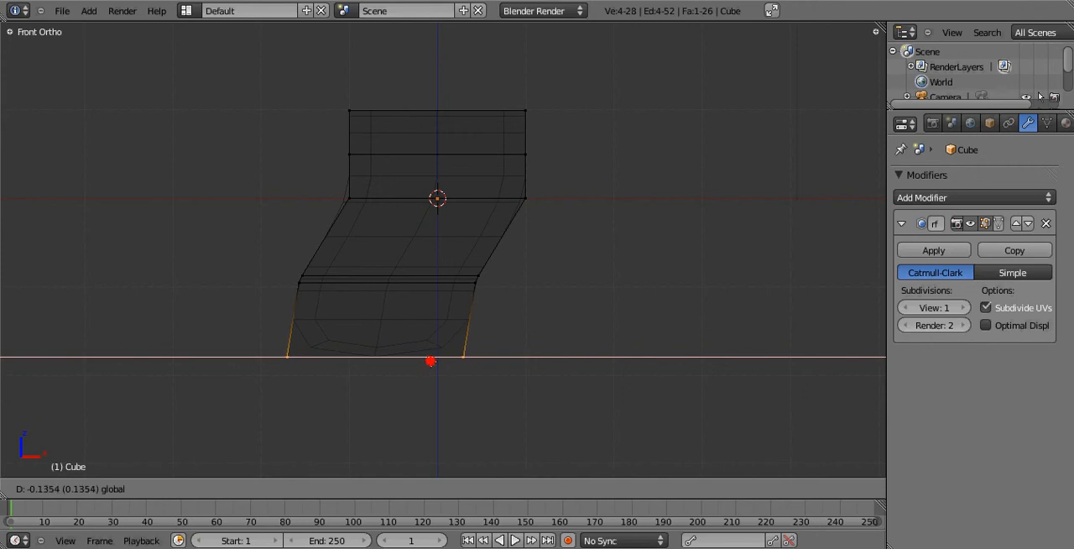
pyautogui.click(430, 361)
# Extrude another thin band down from the bottom vertices, and shift its lower edge slightly left along X.
pyautogui.press('g')
pyautogui.press('z')
pyautogui.press('z')
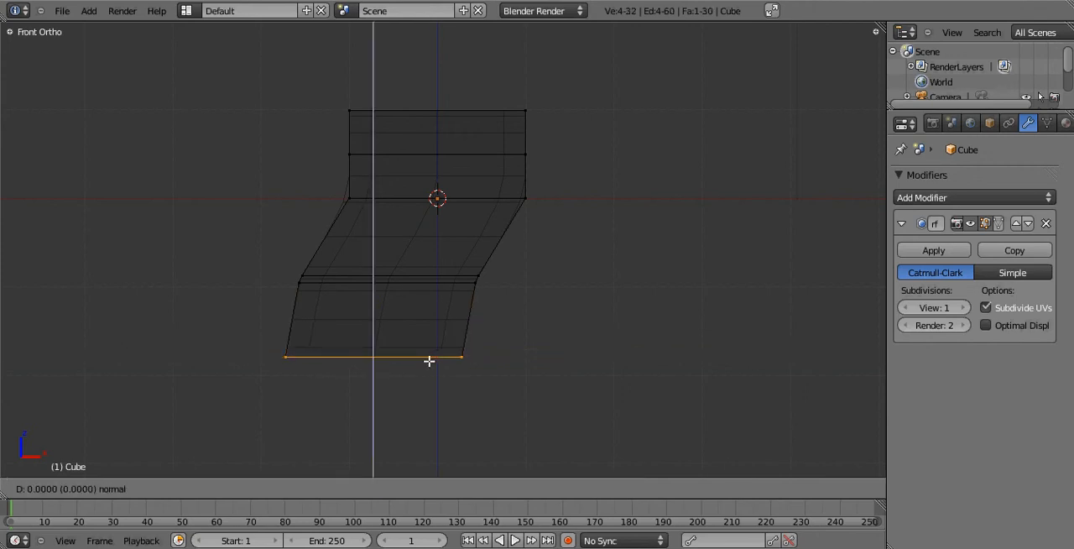
pyautogui.click(426, 366)
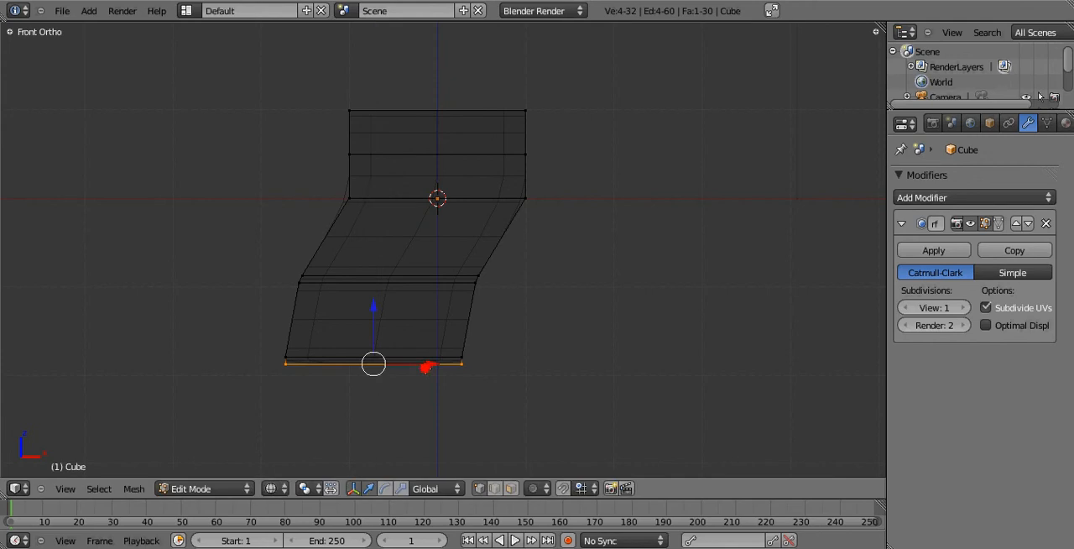
pyautogui.moveTo(428, 366); pyautogui.dragTo(427, 366)
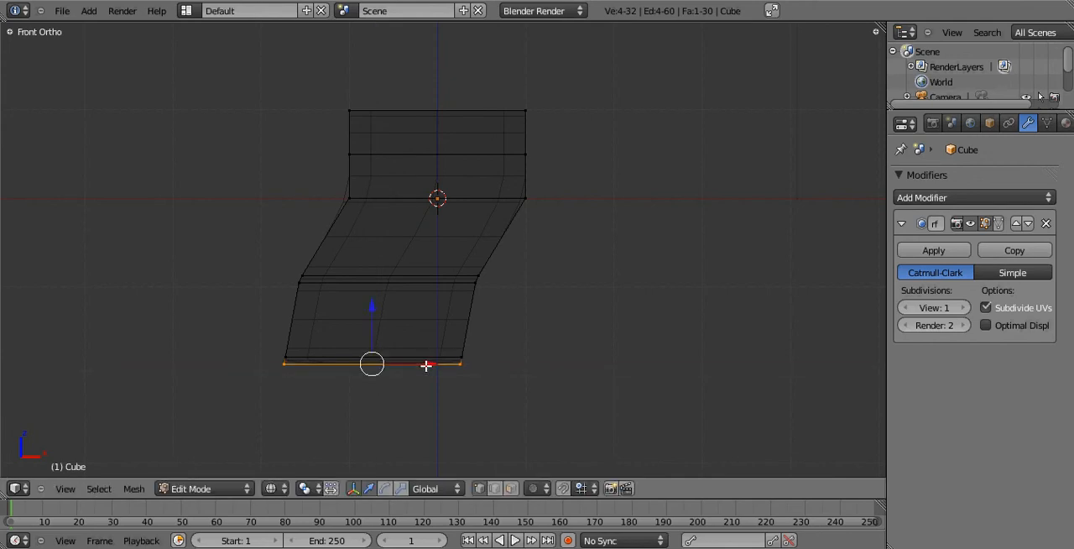
# Extrude the bottom vertices about 0.75 downward, and shift them slightly left so the section continues the curve.
pyautogui.press('e')
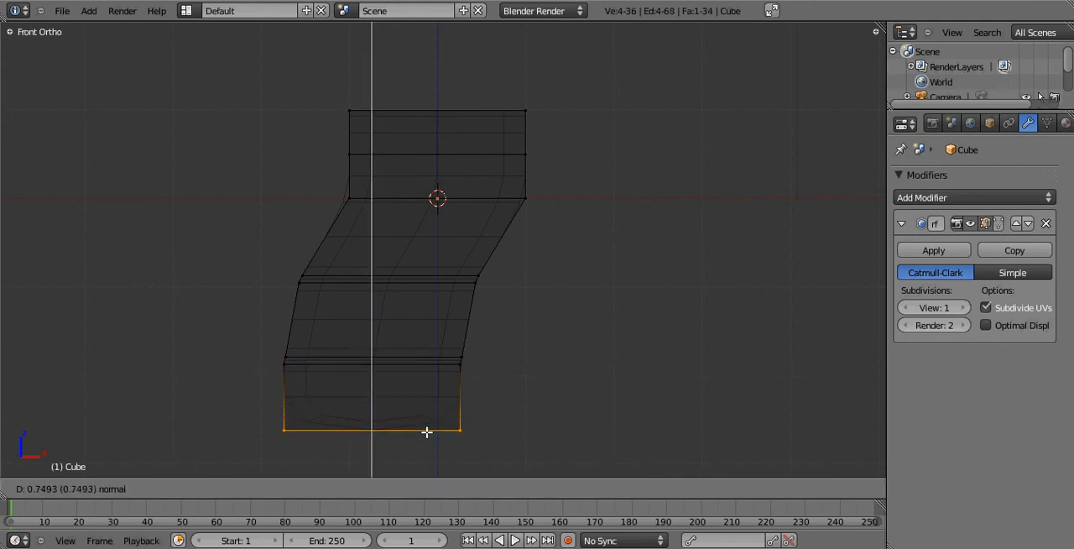
pyautogui.click(427, 433)
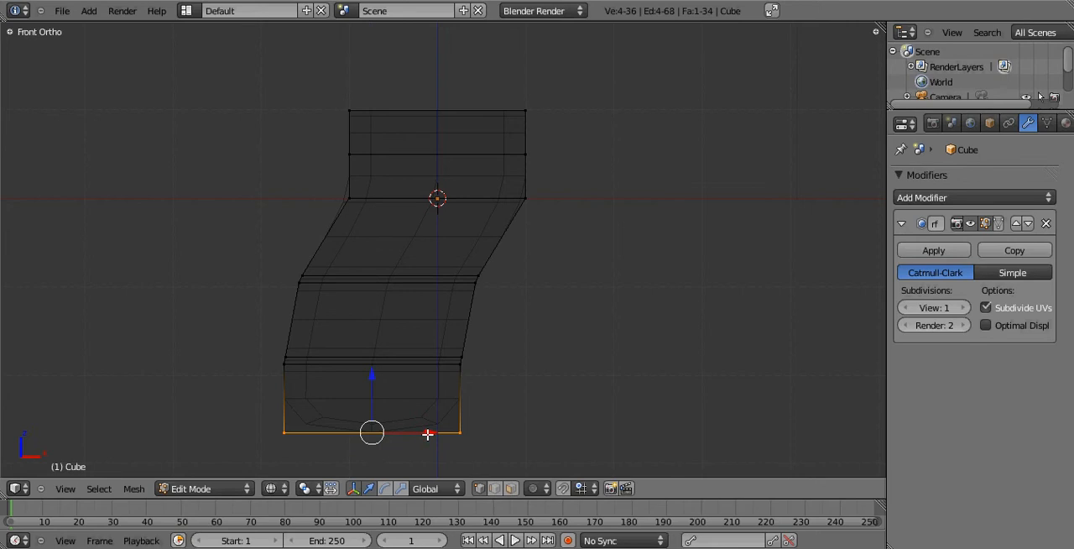
pyautogui.moveTo(427, 434); pyautogui.dragTo(423, 435)
# Extrude the bottom vertices about 0.09 downward to close the shape with a thin band.
pyautogui.keyDown('shift'); pyautogui.moveTo(424, 434); pyautogui.dragTo(436, 305, button='middle'); pyautogui.keyUp('shift')
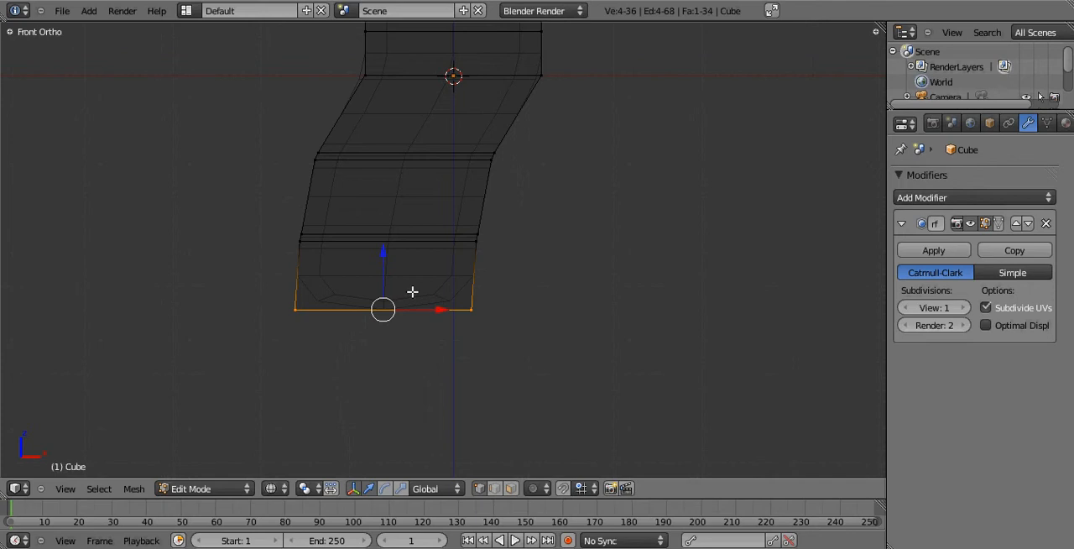
pyautogui.press('e')
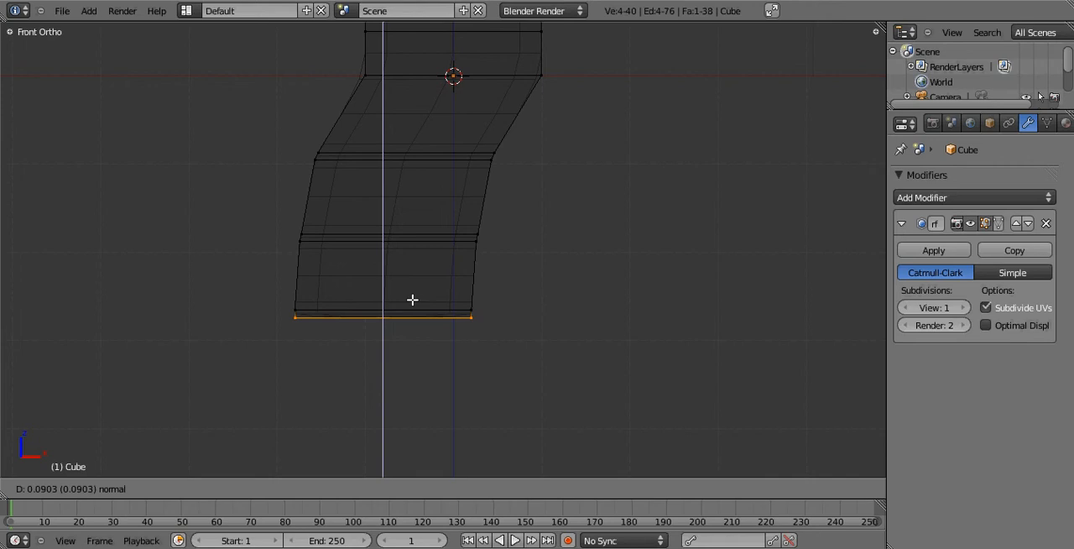
pyautogui.click(412, 300)
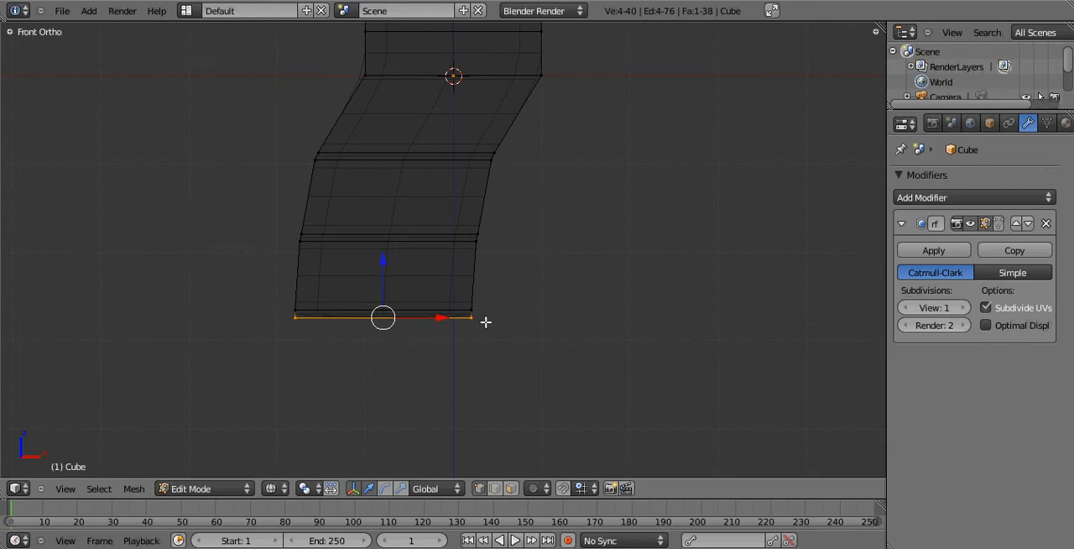
# Inspect the extruded shape in solid shading from an angle, and return to the front wireframe view in Edit Mode.
pyautogui.press('Tab')
pyautogui.press('z')
pyautogui.moveTo(492, 317)
pyautogui.mouseDown(button='middle')
pyautogui.moveTo(523, 266)
pyautogui.moveTo(293, 121)
pyautogui.moveTo(276, 127)
pyautogui.moveTo(518, 158)
pyautogui.moveTo(576, 358)
pyautogui.moveTo(396, 257)
pyautogui.moveTo(404, 203)
pyautogui.mouseUp(button='middle')
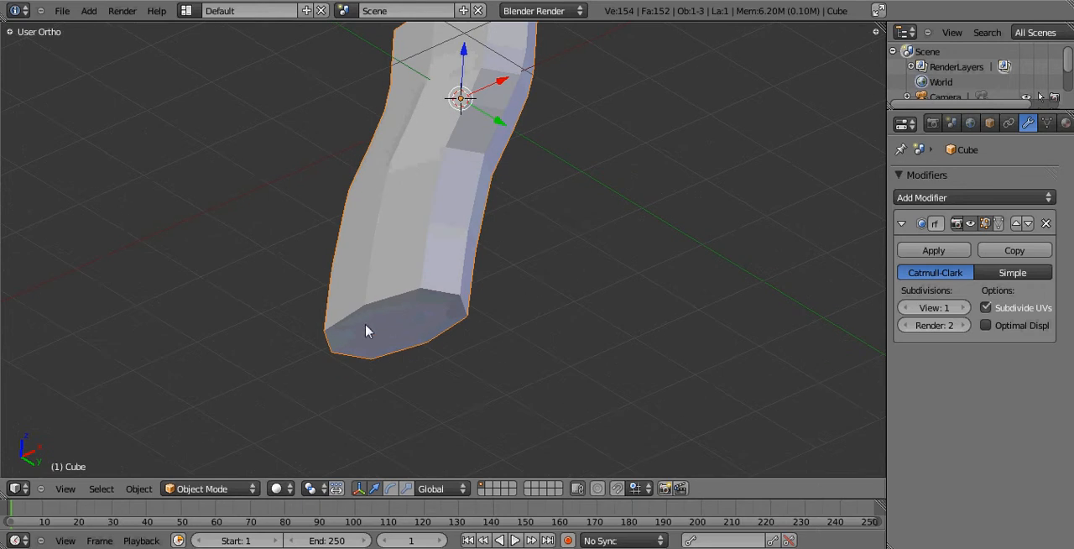
pyautogui.press('Tab')
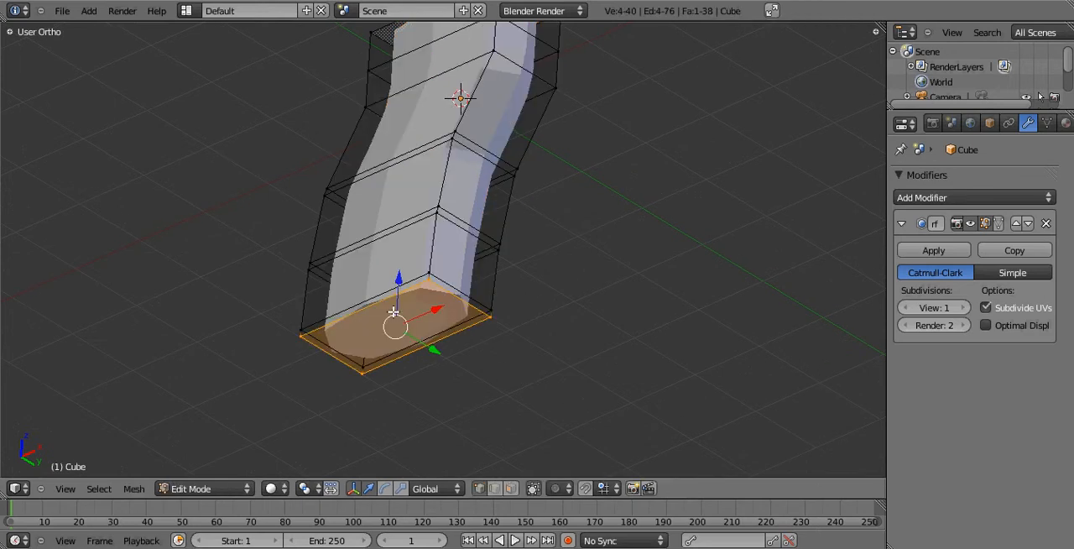
pyautogui.moveTo(401, 334); pyautogui.dragTo(419, 342, button='middle')
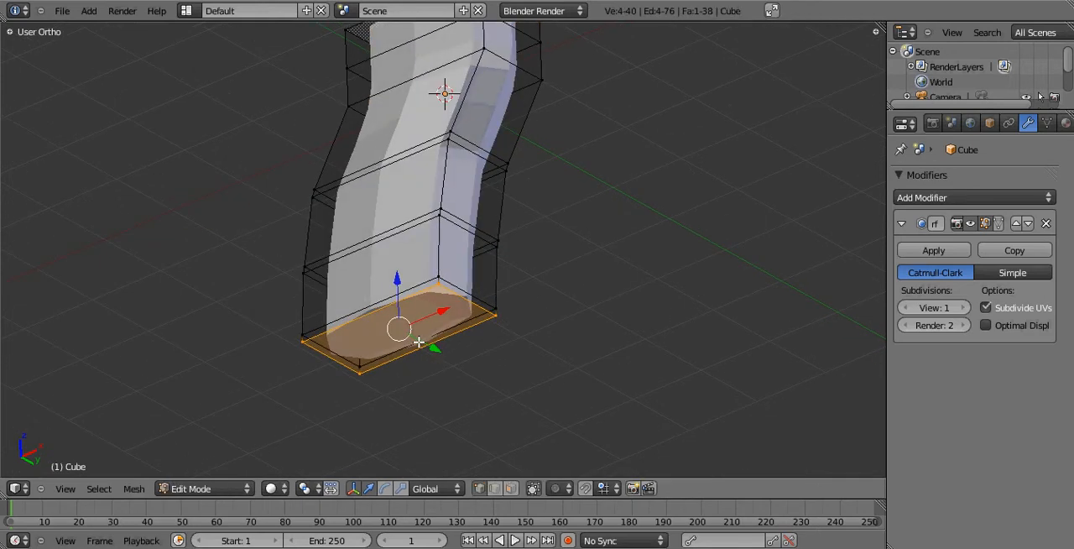
pyautogui.press('KP_1')
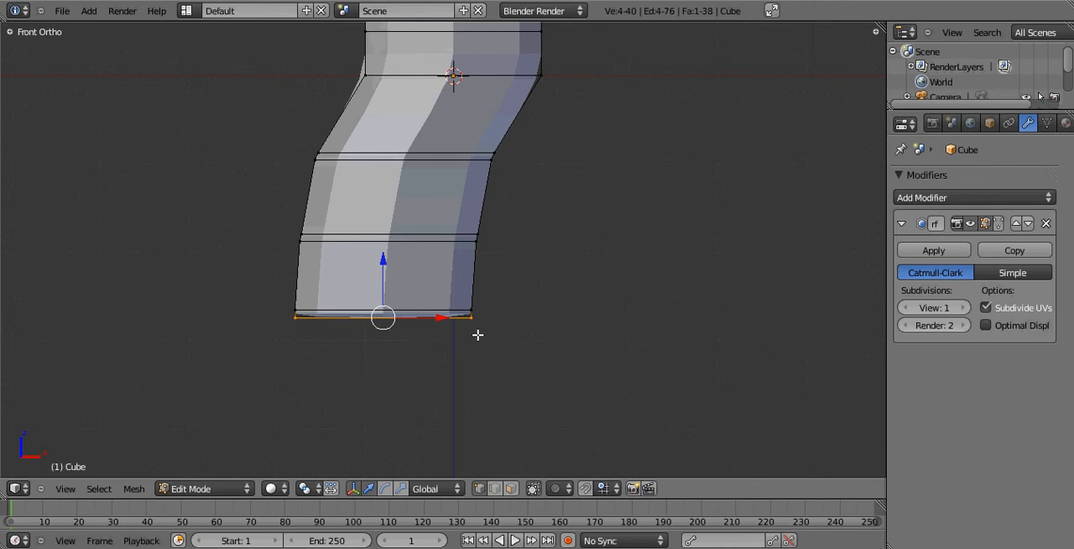
pyautogui.keyDown('shift'); pyautogui.moveTo(501, 305); pyautogui.dragTo(452, 367, button='middle'); pyautogui.keyUp('shift')
pyautogui.press('z')
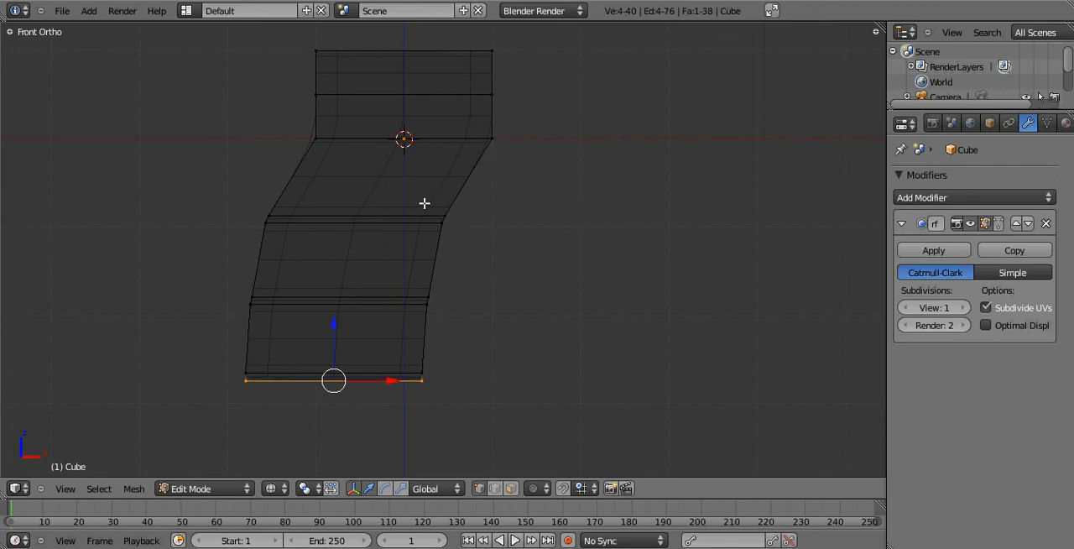
pyautogui.press('Tab')
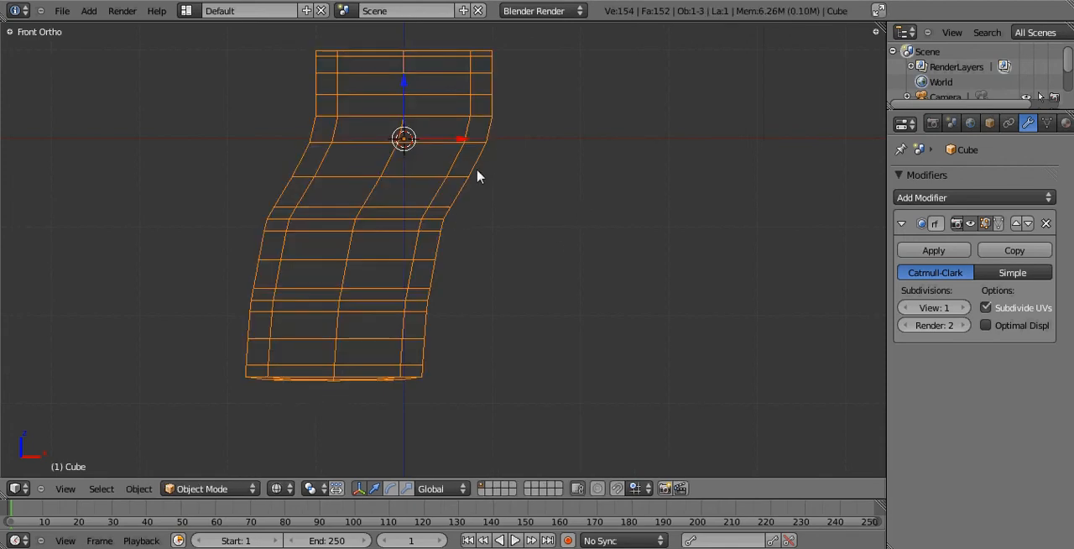
pyautogui.press('Tab')
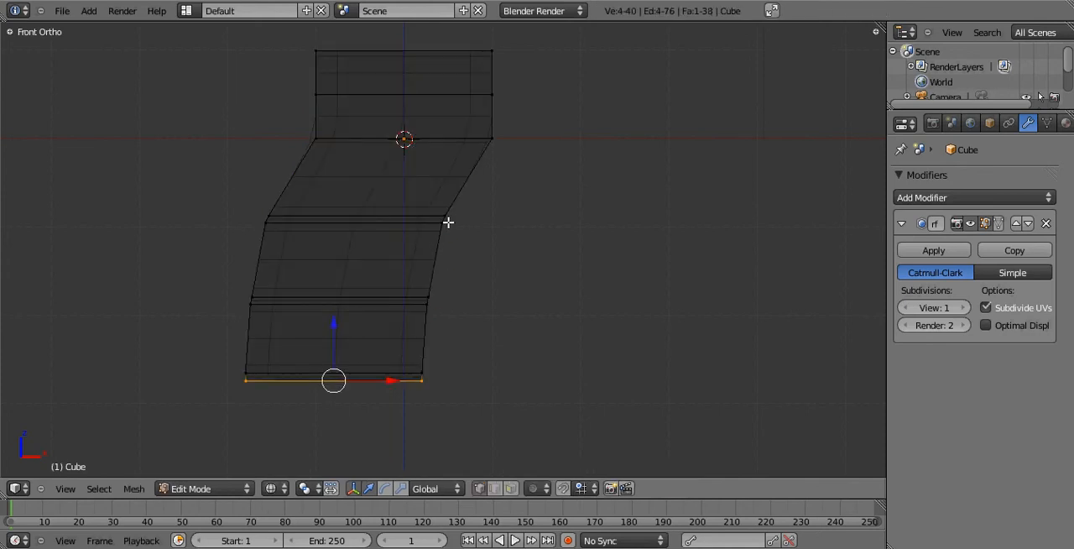
# Subdivide the entire mesh twice, and view the denser wireframe from an angle.
pyautogui.press('a')
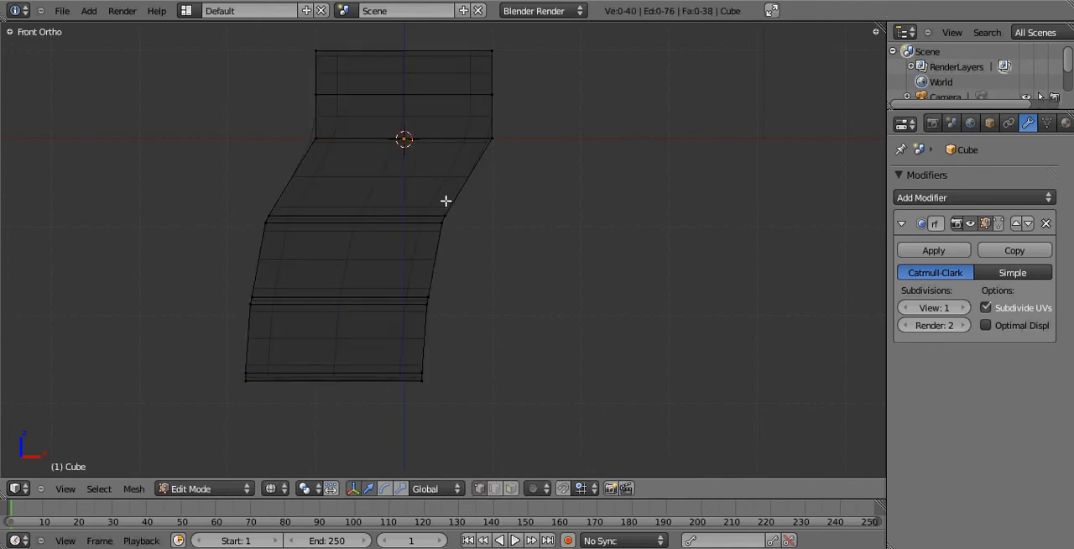
pyautogui.press('a')
pyautogui.press('w')
pyautogui.click(445, 202)
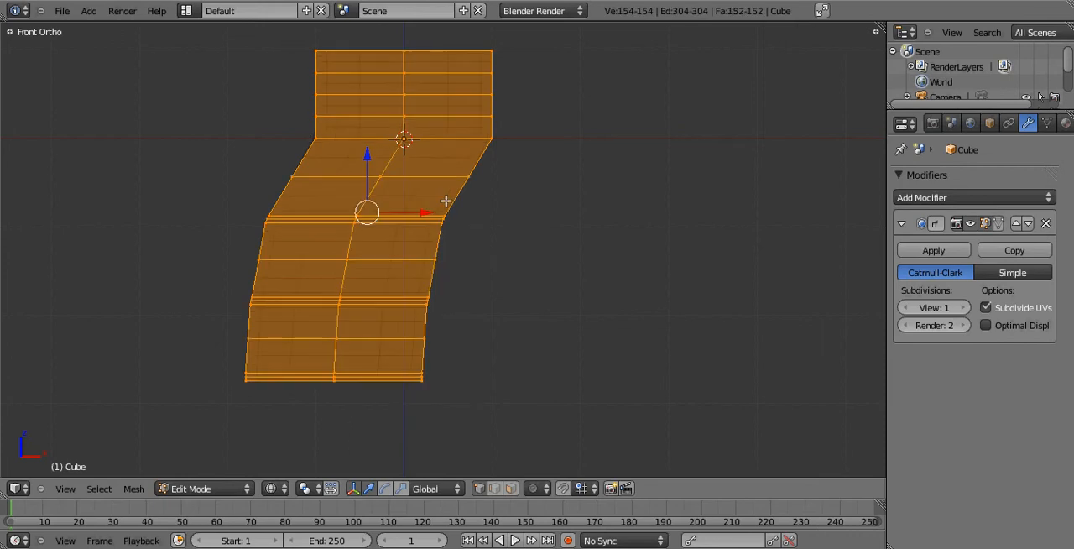
pyautogui.press('w')
pyautogui.click(446, 201)
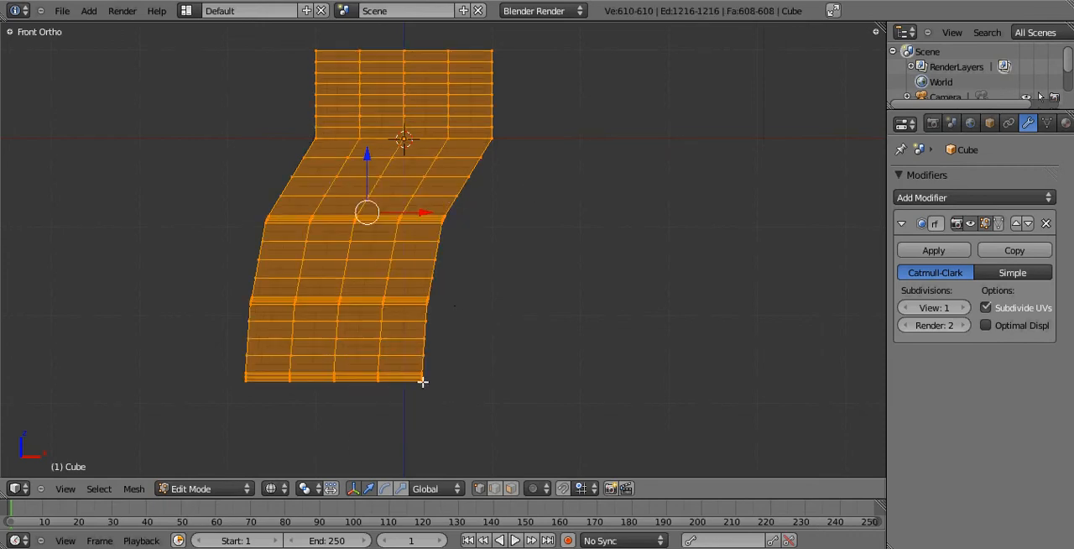
pyautogui.moveTo(503, 252); pyautogui.dragTo(458, 274, button='middle')
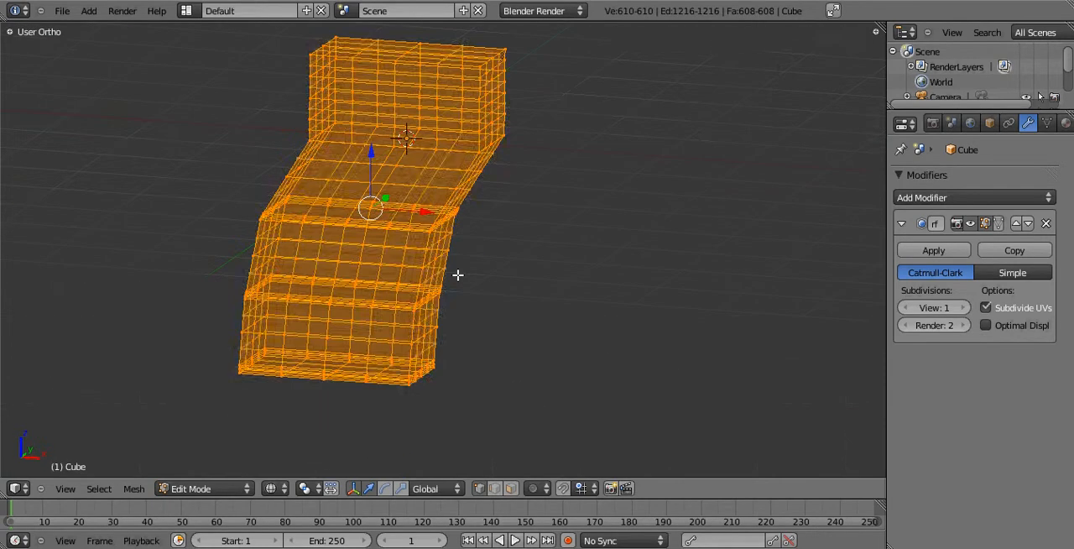
# Undo both mesh subdivisions, and return to the front view.
pyautogui.hotkey('ctrl', 'z')
pyautogui.hotkey('ctrl', 'z')
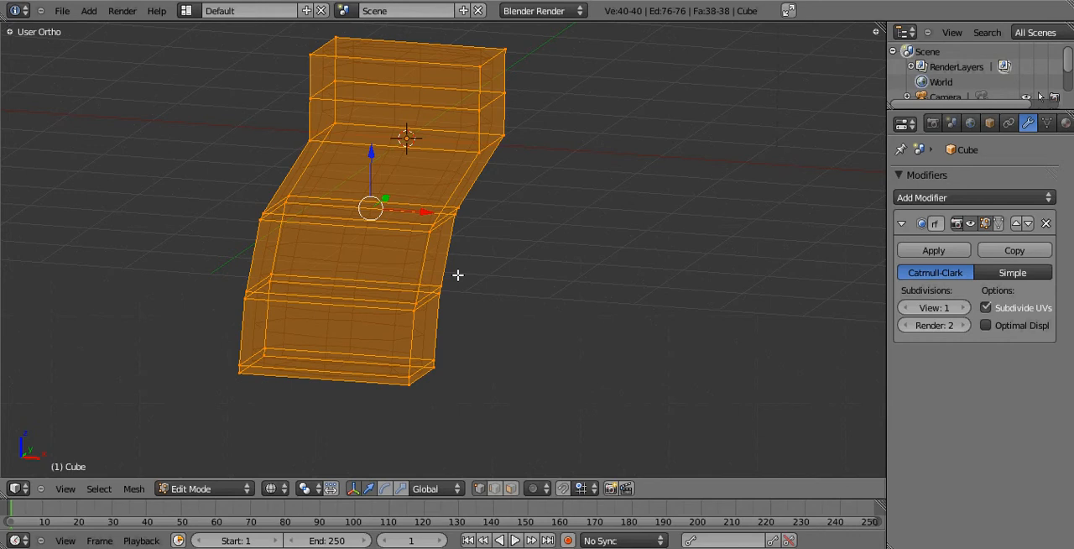
pyautogui.press('KP_1')
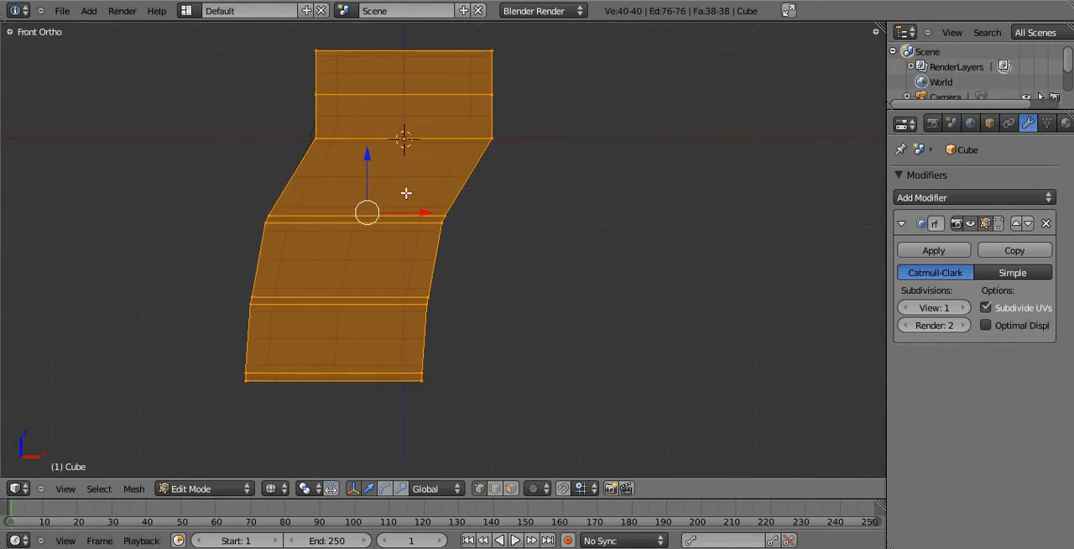
# Add three evenly spaced horizontal loop cuts across the slanted section just below the top block.
pyautogui.press('a')
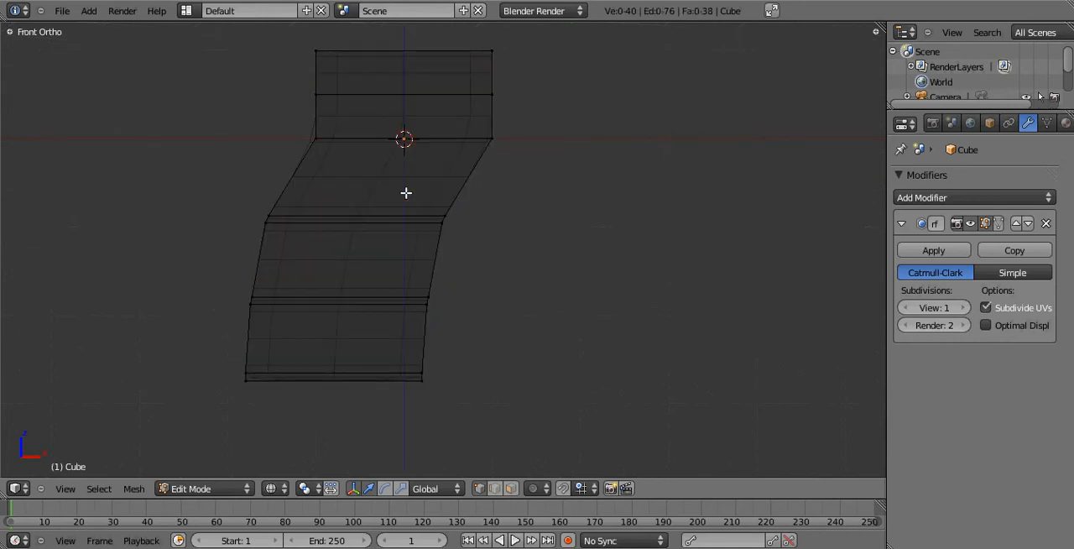
pyautogui.hotkey('ctrl', 'r')
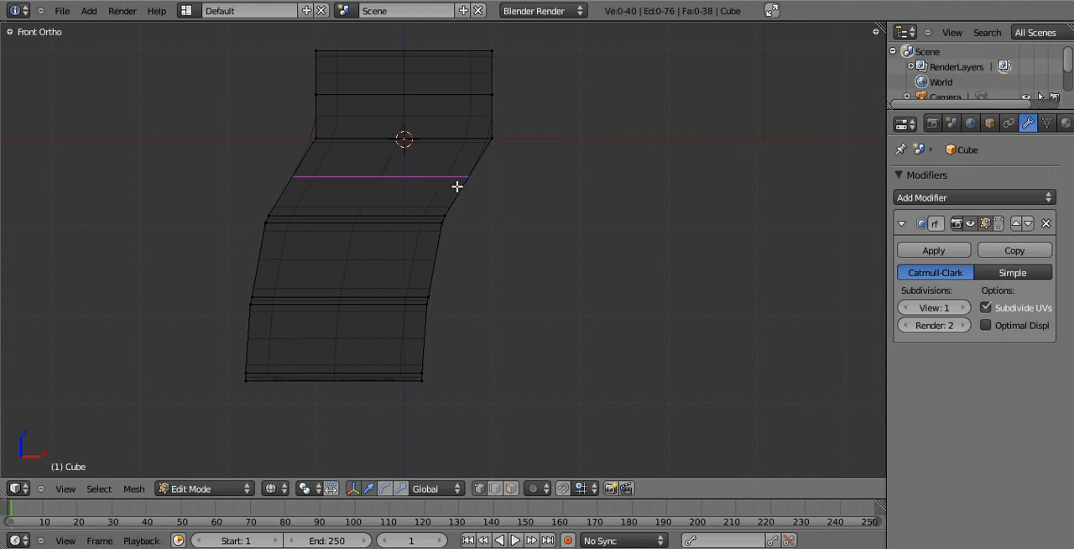
pyautogui.scroll(1, 457, 187)
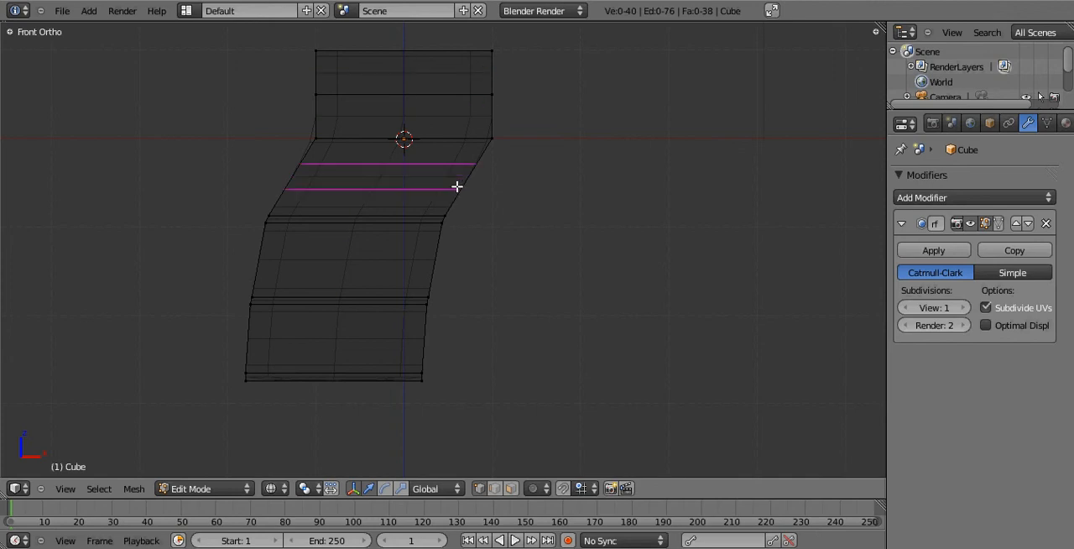
pyautogui.scroll(6, 457, 186)
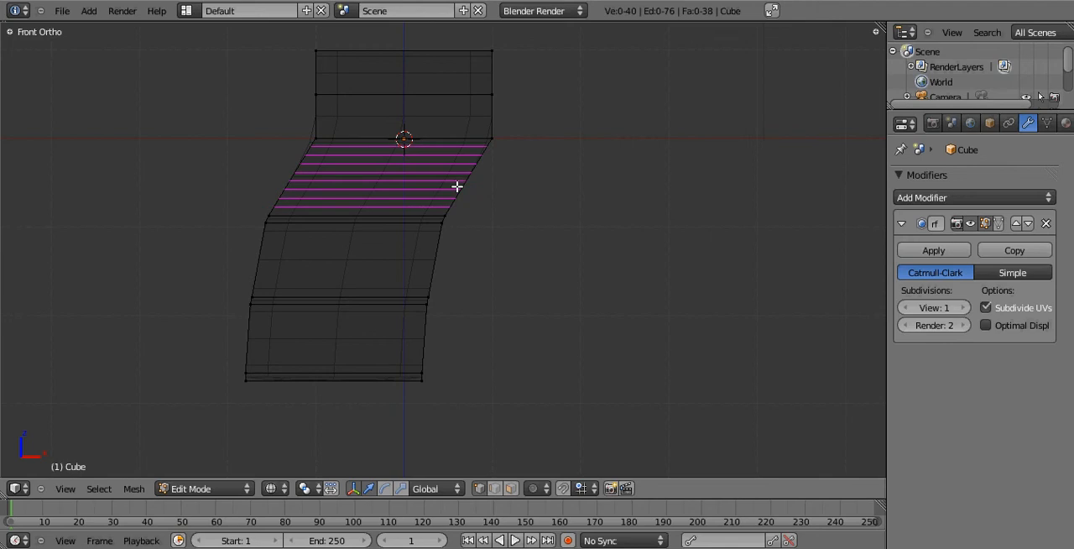
pyautogui.scroll(-7, 457, 186)
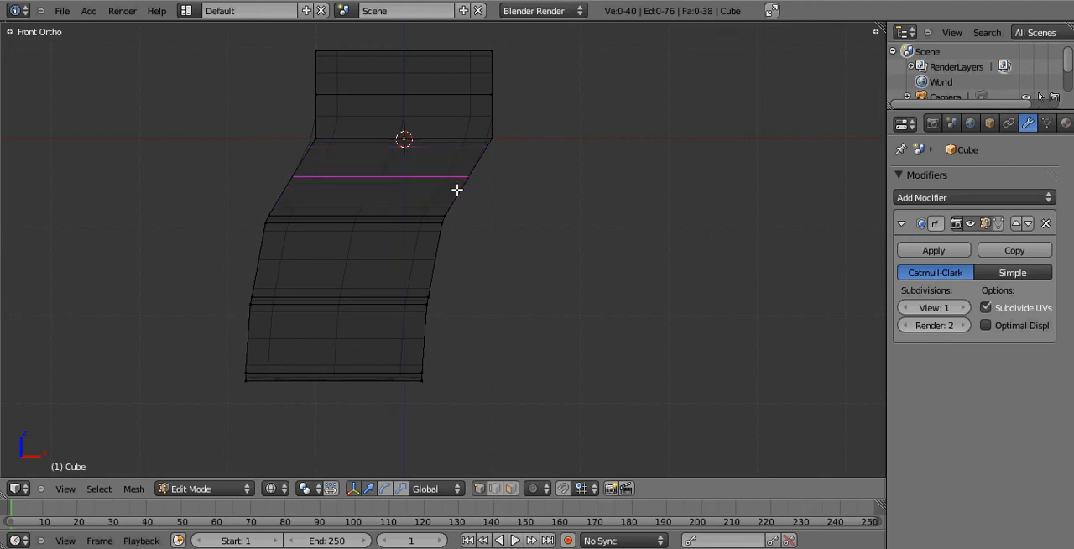
pyautogui.scroll(2, 457, 189)
pyautogui.click(457, 190)
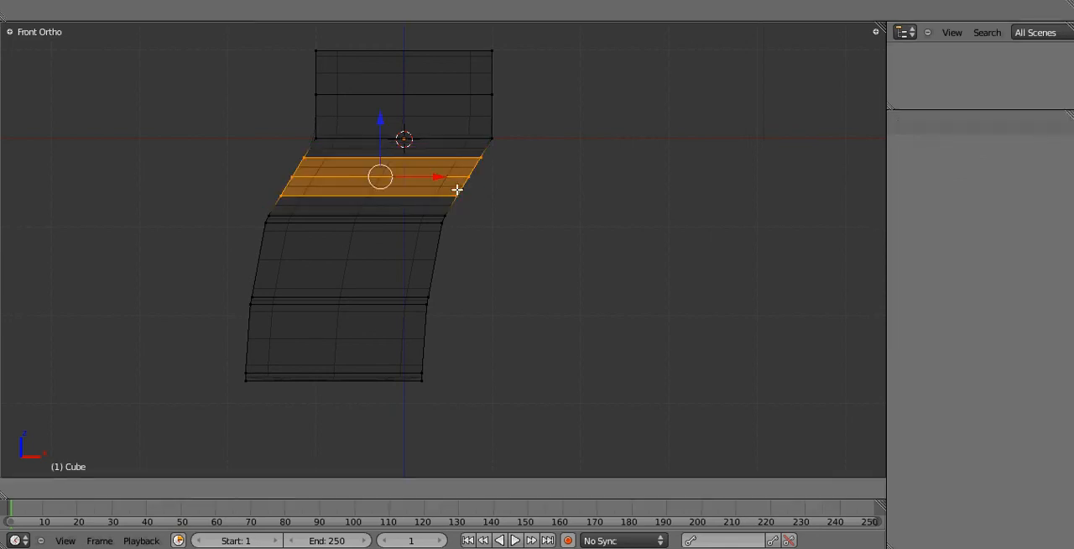
pyautogui.click(394, 252)
# Add three evenly spaced horizontal loop cuts to each of the two lower sections of the shape.
pyautogui.hotkey('ctrl', 'r')
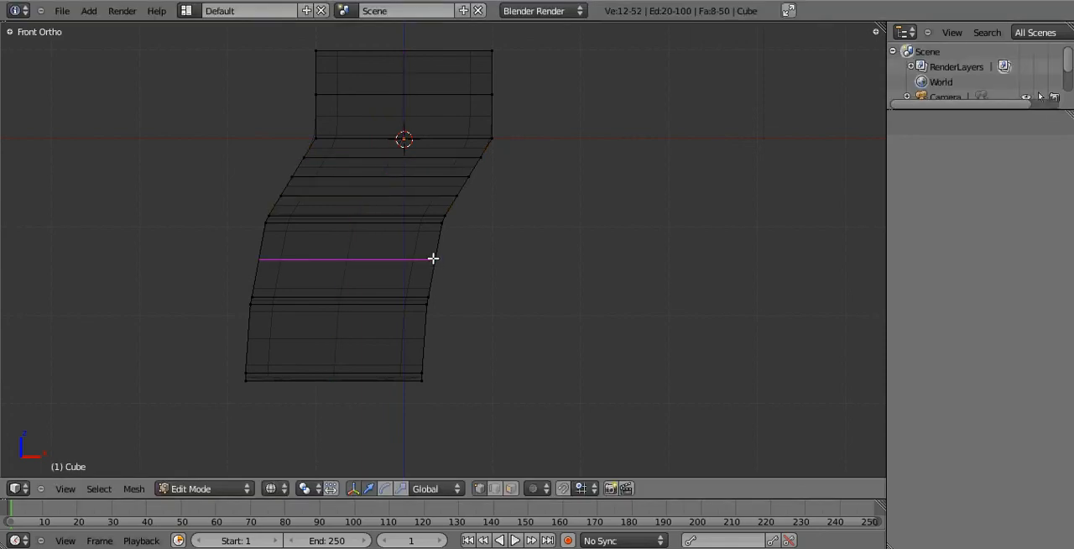
pyautogui.scroll(2, 433, 259)
pyautogui.click(433, 257)
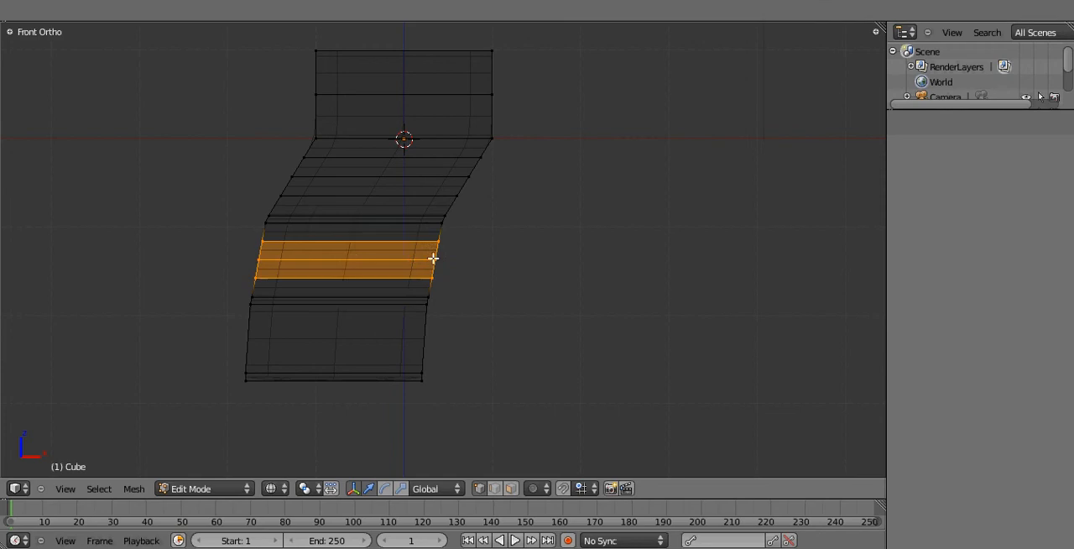
pyautogui.click(425, 341)
pyautogui.hotkey('ctrl', 'r')
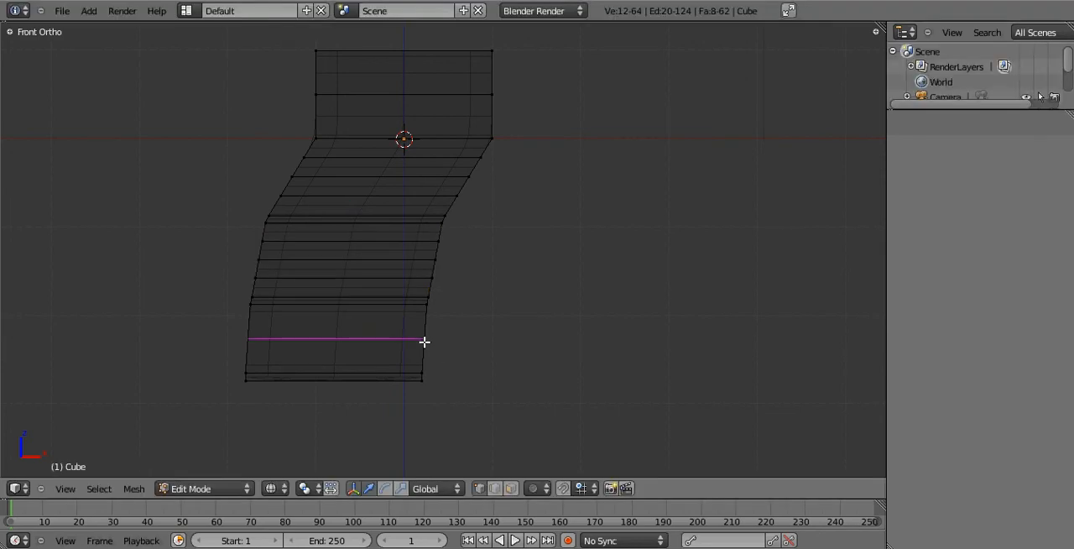
pyautogui.scroll(2, 425, 342)
pyautogui.click(424, 341)
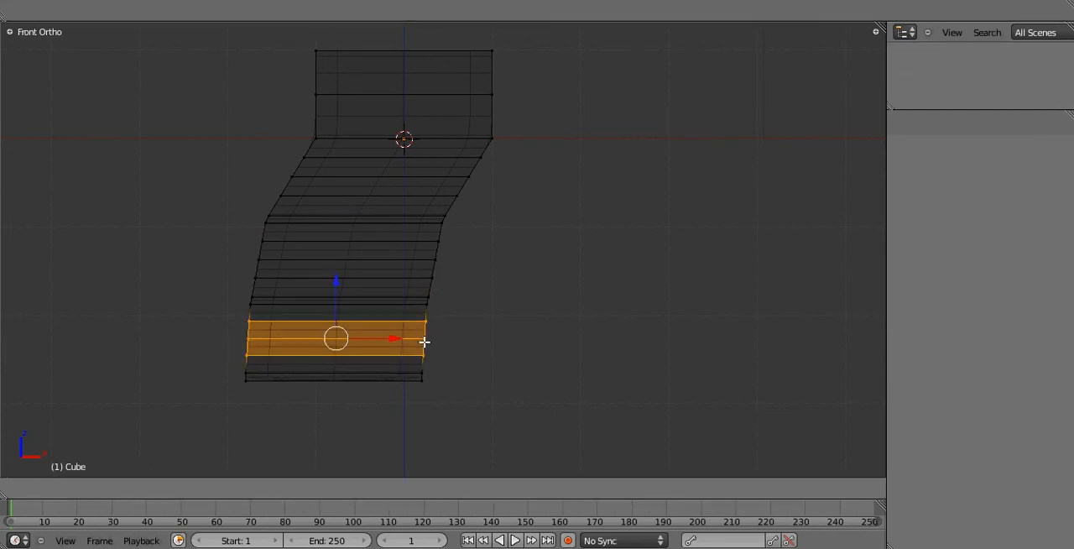
pyautogui.click(425, 342)
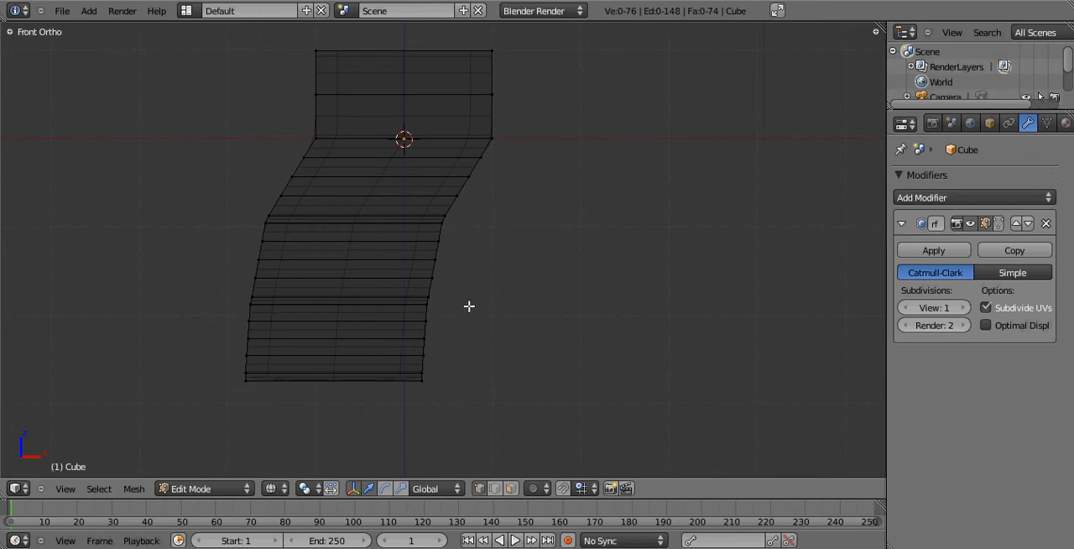
# Select the middle loop-cut vertices of all three sections on the +X edge and move them about 0.55 inward along X.
pyautogui.press('c')
pyautogui.click(426, 339)
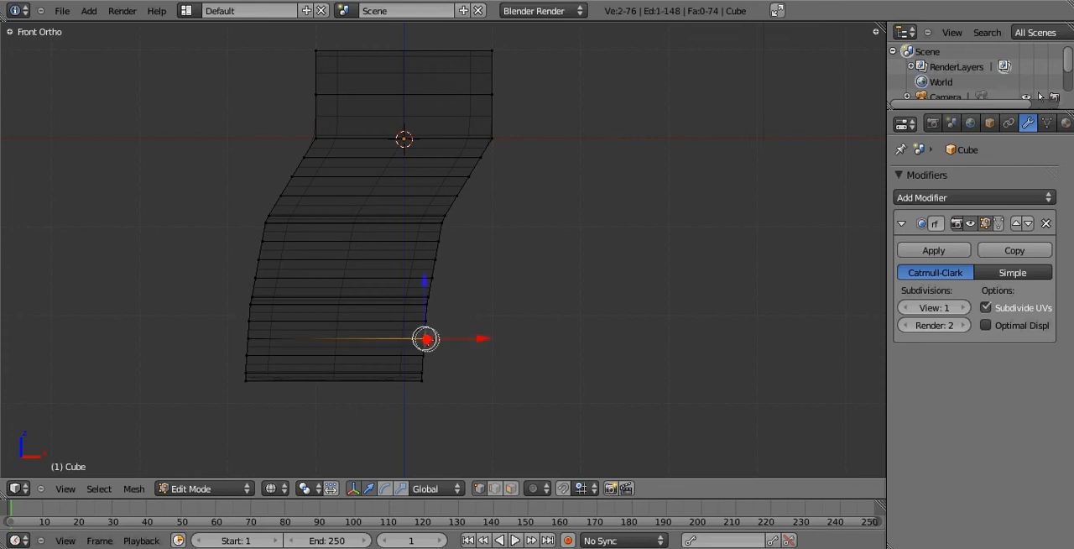
pyautogui.click(434, 257)
pyautogui.click(473, 175)
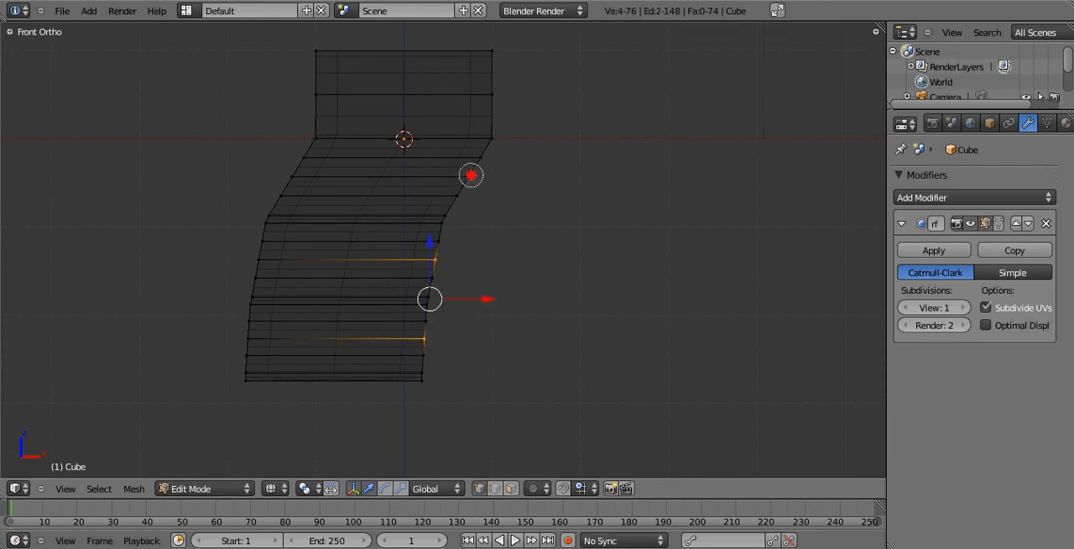
pyautogui.rightClick(597, 256)
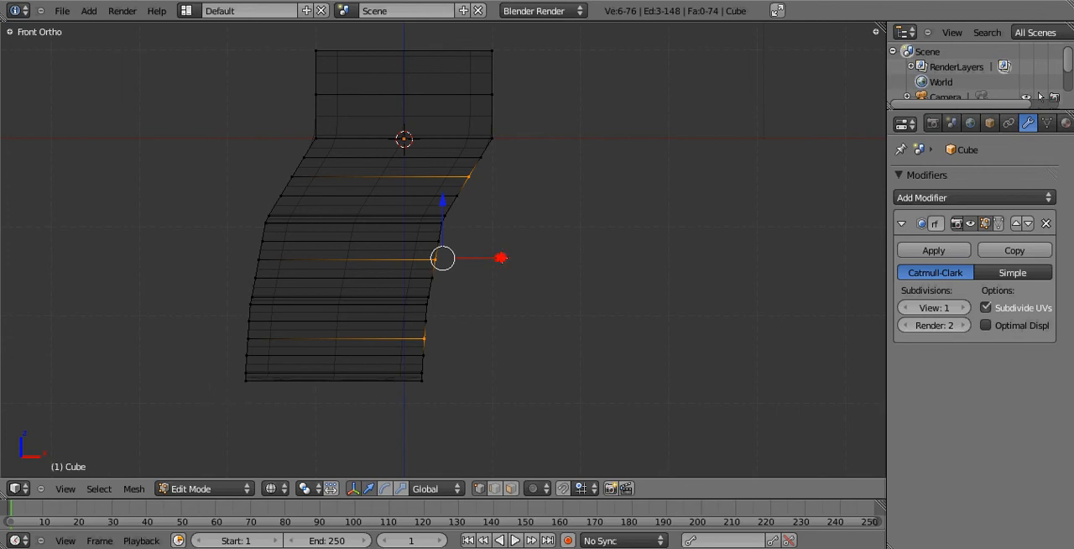
pyautogui.moveTo(501, 258); pyautogui.dragTo(457, 261)
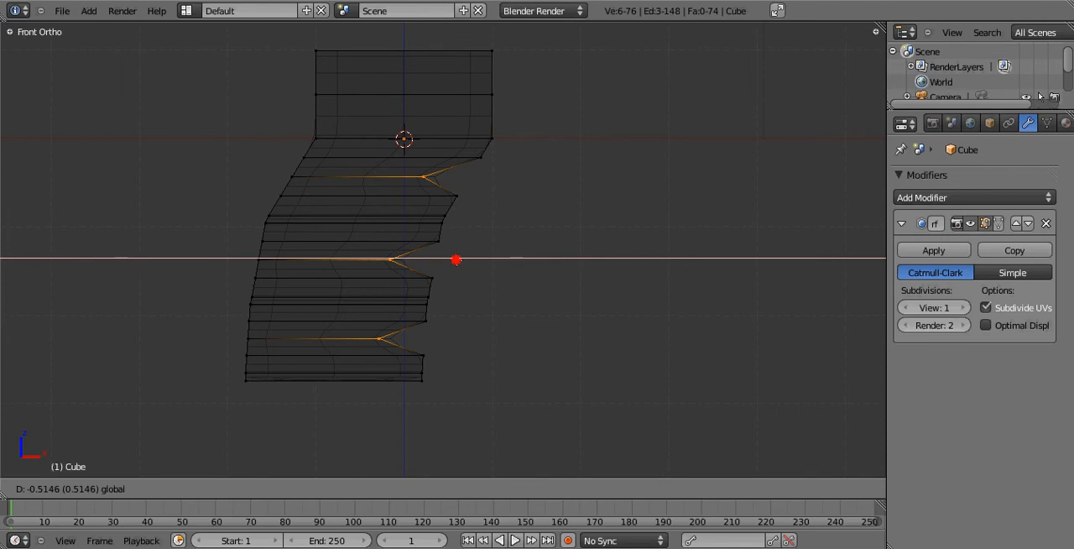
pyautogui.moveTo(456, 261); pyautogui.dragTo(453, 260)
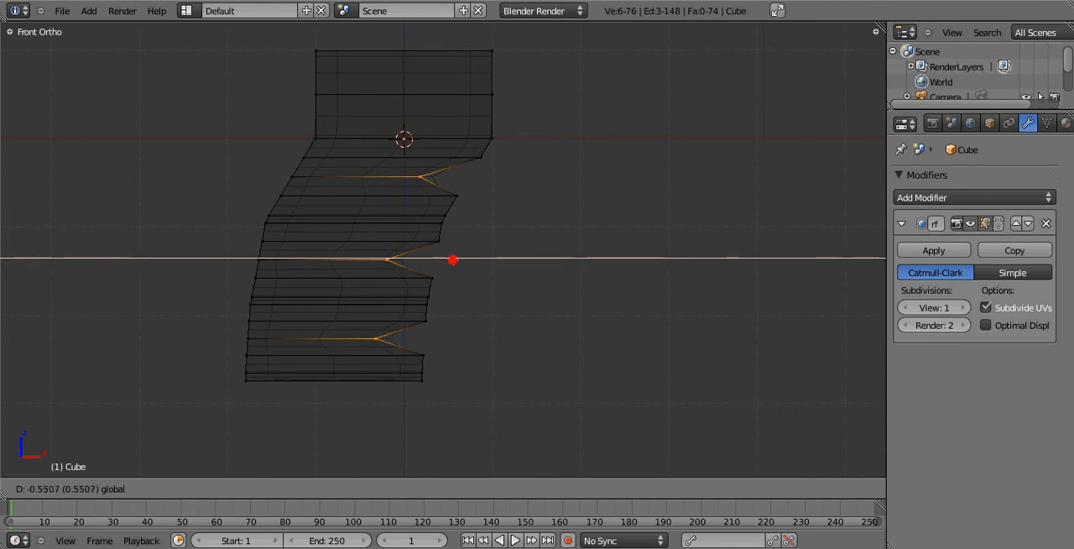
pyautogui.click(452, 260)
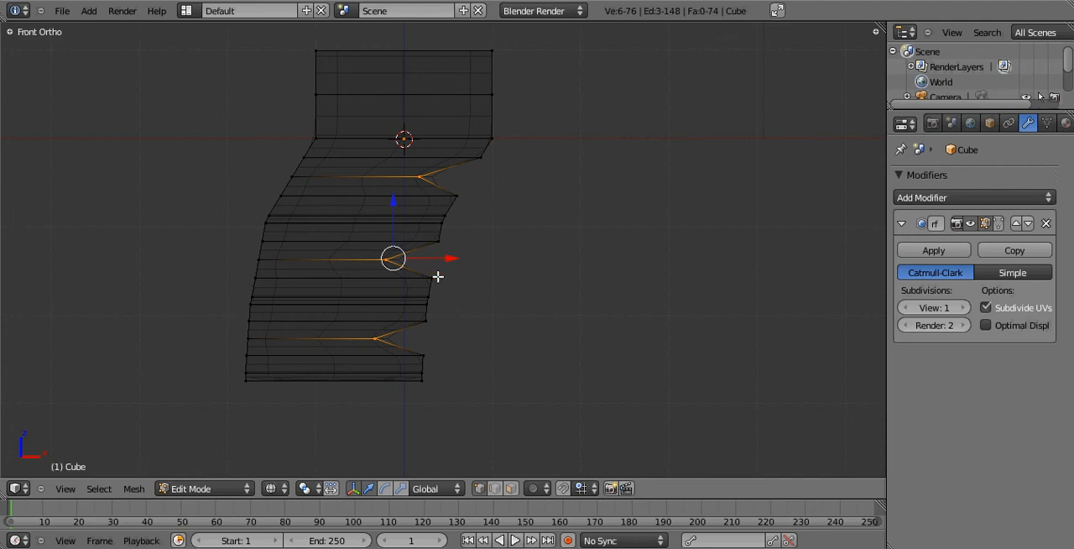
# Select the vertices just above and below each of the three notches and move them about 0.3 inward along X.
pyautogui.press('a')
pyautogui.press('c')
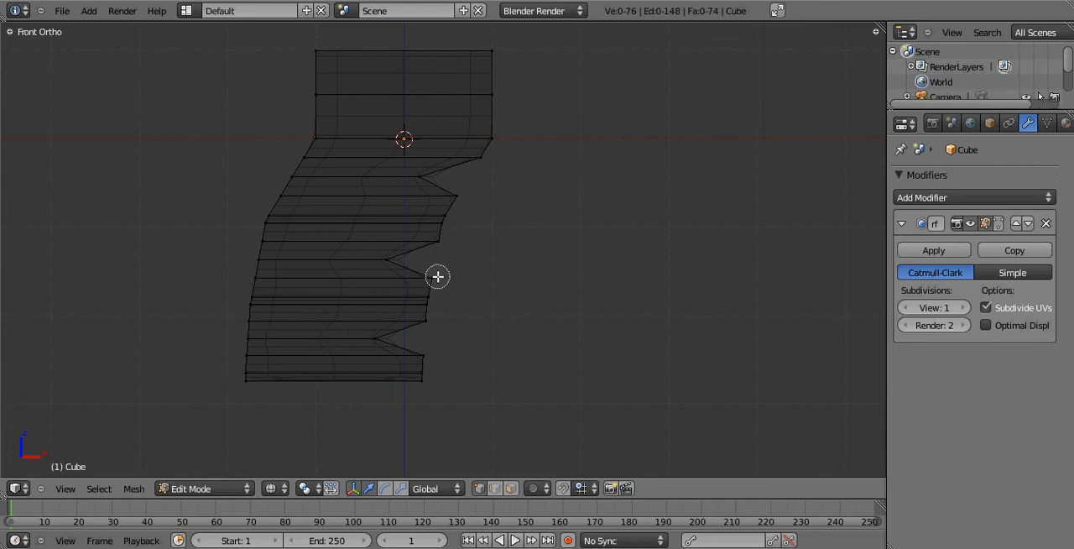
pyautogui.moveTo(425, 343)
pyautogui.mouseDown()
pyautogui.moveTo(436, 247)
pyautogui.moveTo(473, 167)
pyautogui.moveTo(456, 182)
pyautogui.moveTo(475, 163)
pyautogui.mouseUp()
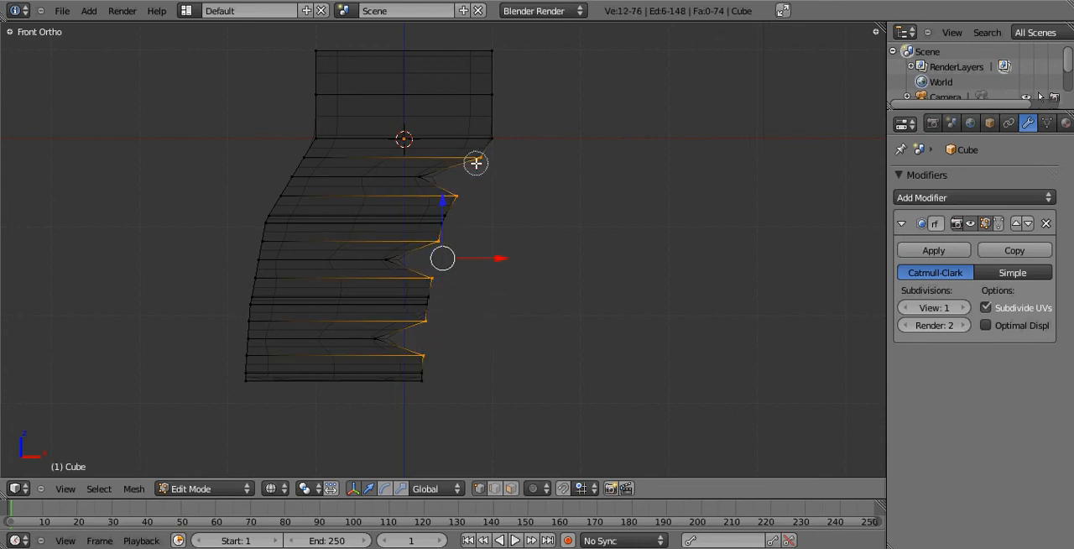
pyautogui.rightClick(516, 202)
pyautogui.press('g')
pyautogui.press('x')
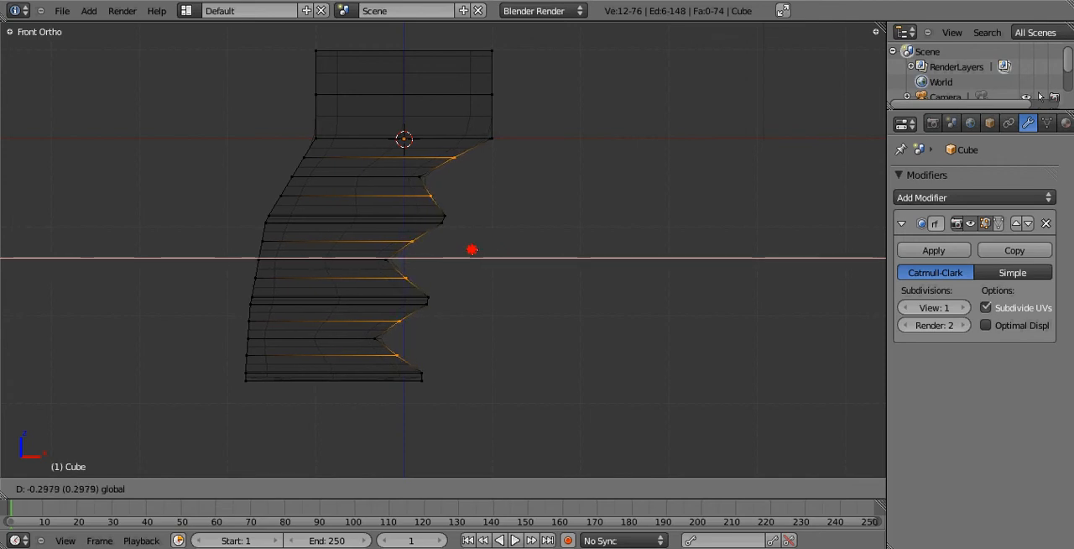
pyautogui.click(473, 250)
# Preview the notches in Object Mode, and adjust their side vertices about 0.19 outward and back further inward along X to round them.
pyautogui.press('Tab')
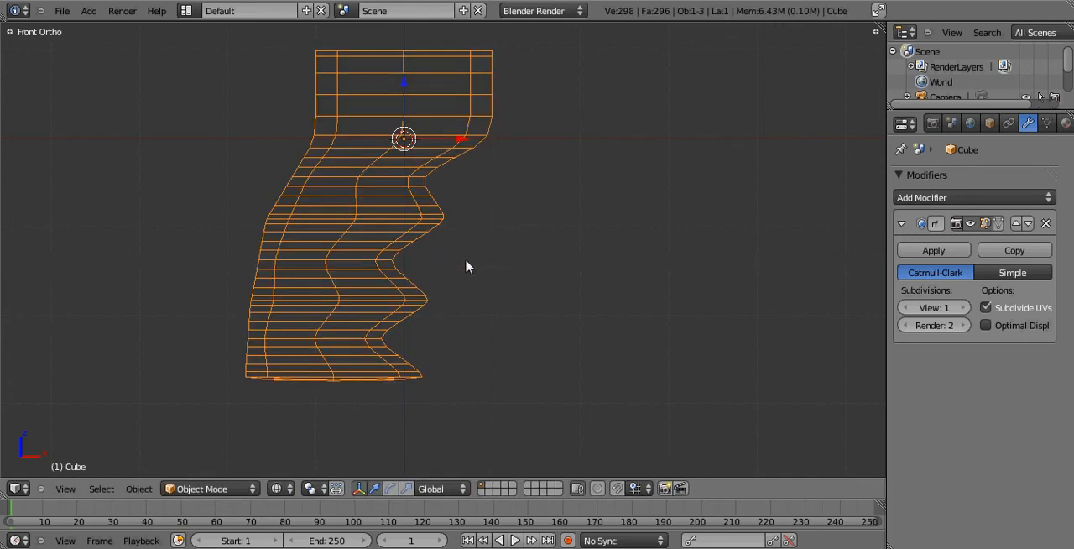
pyautogui.press('Tab')
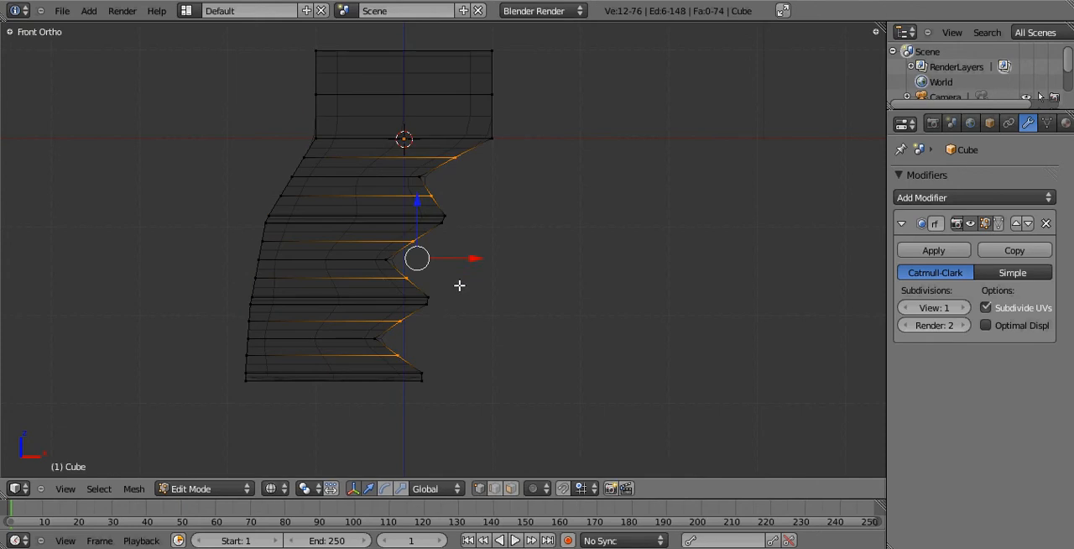
pyautogui.moveTo(474, 260); pyautogui.dragTo(491, 258)
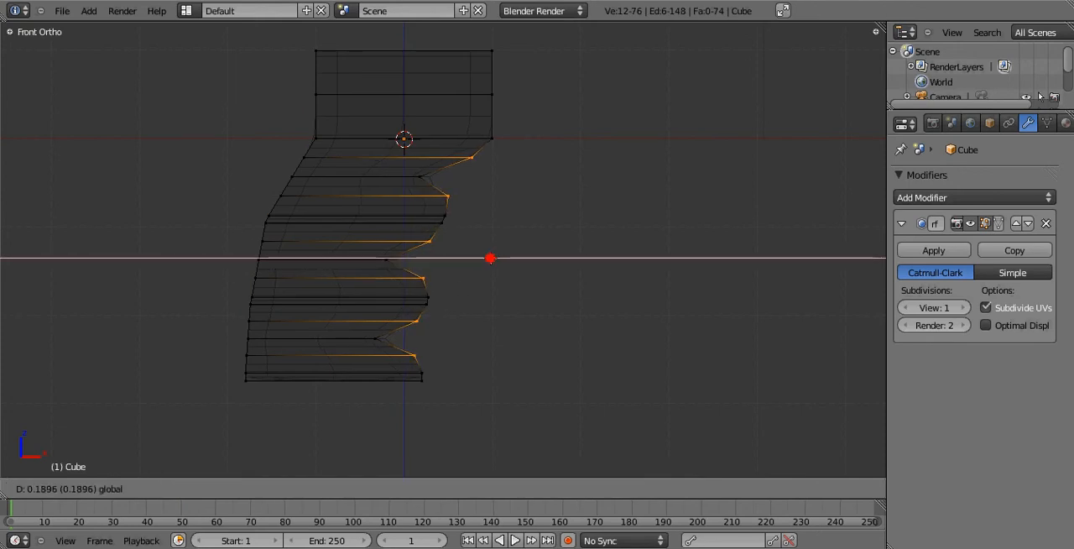
pyautogui.click(490, 259)
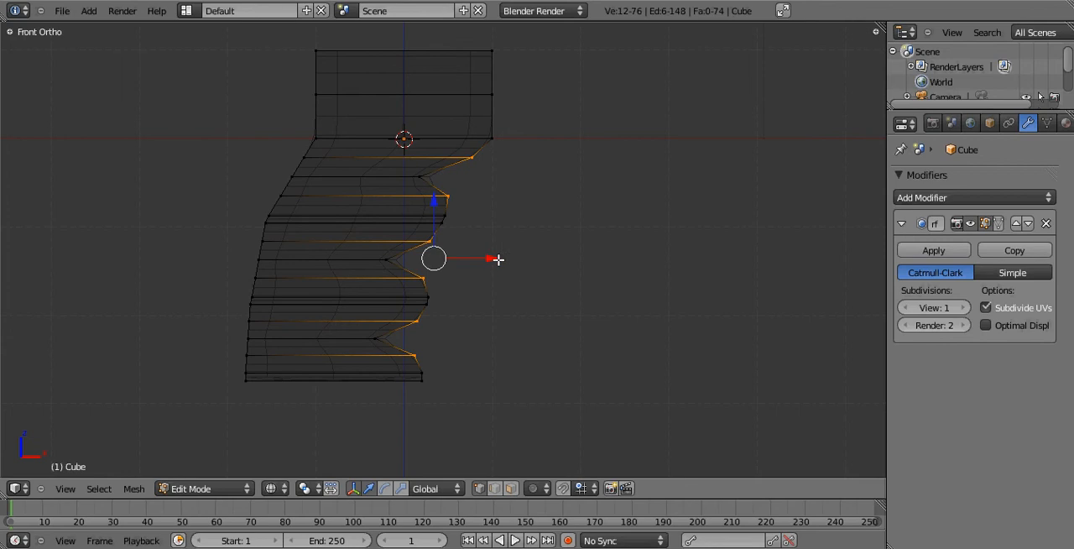
pyautogui.moveTo(494, 258); pyautogui.dragTo(467, 261)
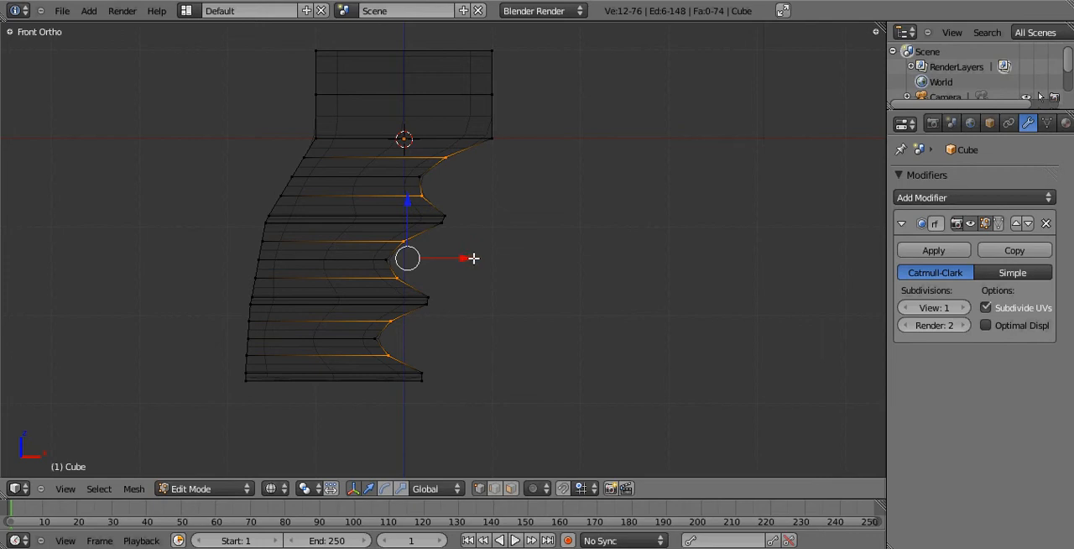
# Inspect the rounded notches in solid shading from an angle, and return to the front wireframe view in Edit Mode.
pyautogui.press('Tab')
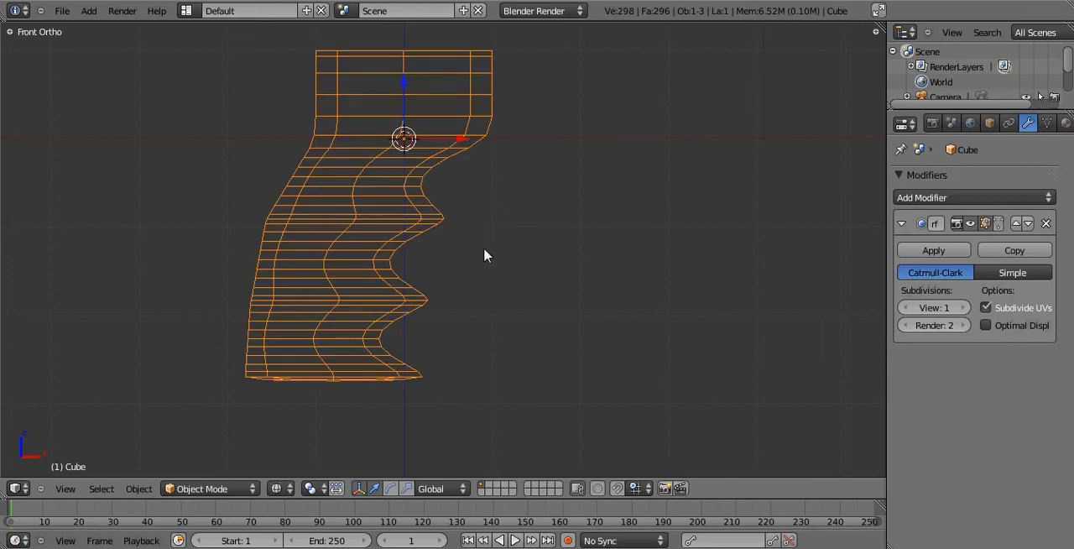
pyautogui.press('z')
pyautogui.moveTo(490, 233)
pyautogui.mouseDown(button='middle')
pyautogui.moveTo(379, 194)
pyautogui.moveTo(279, 290)
pyautogui.moveTo(328, 217)
pyautogui.mouseUp(button='middle')
pyautogui.press('Tab')
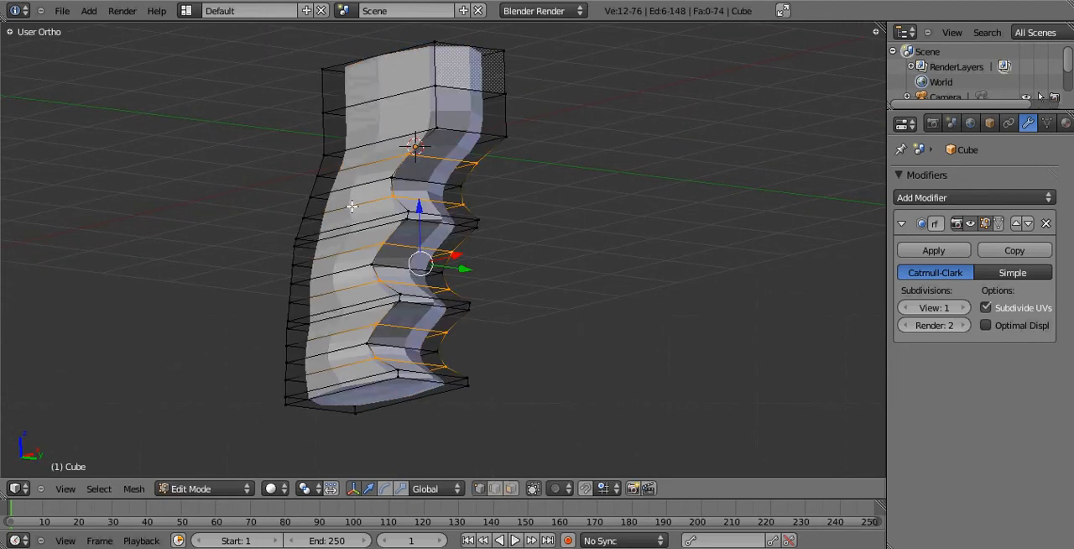
pyautogui.press('KP_1')
pyautogui.press('z')
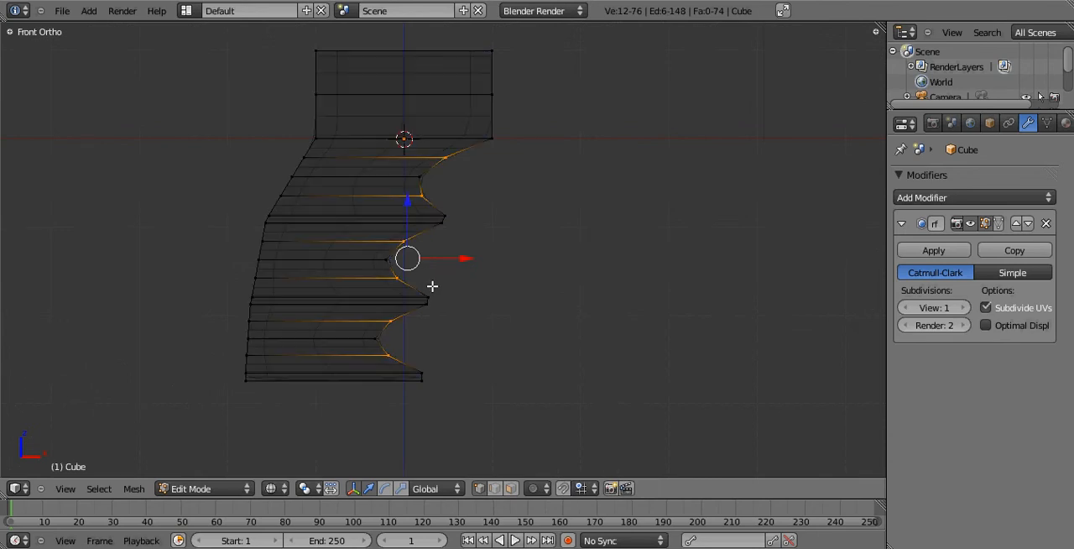
# Select the vertices at the three ridge tips, including the bottom one, and extrude them slightly outward along global X.
pyautogui.press('a')
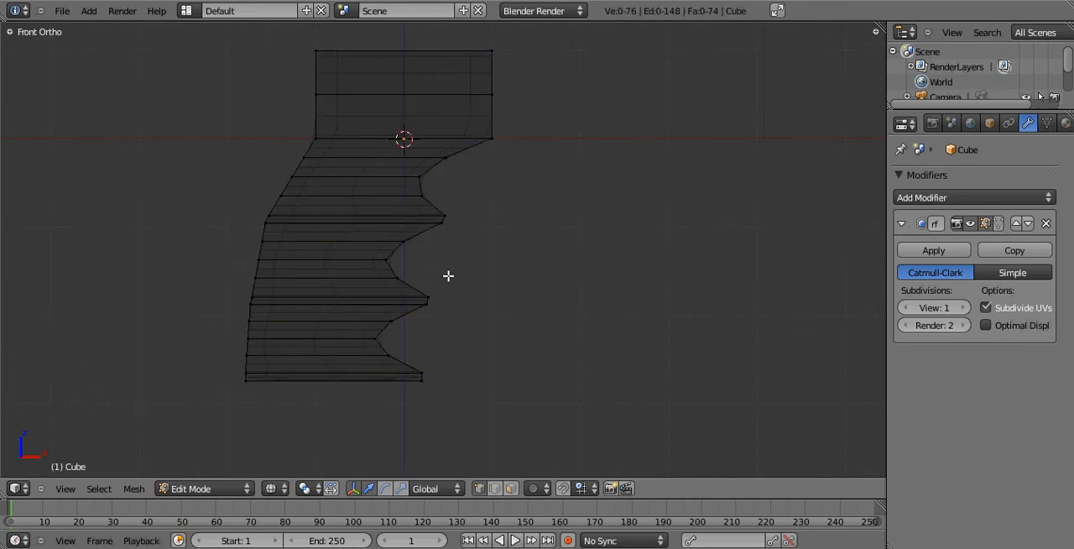
pyautogui.rightClick(430, 307)
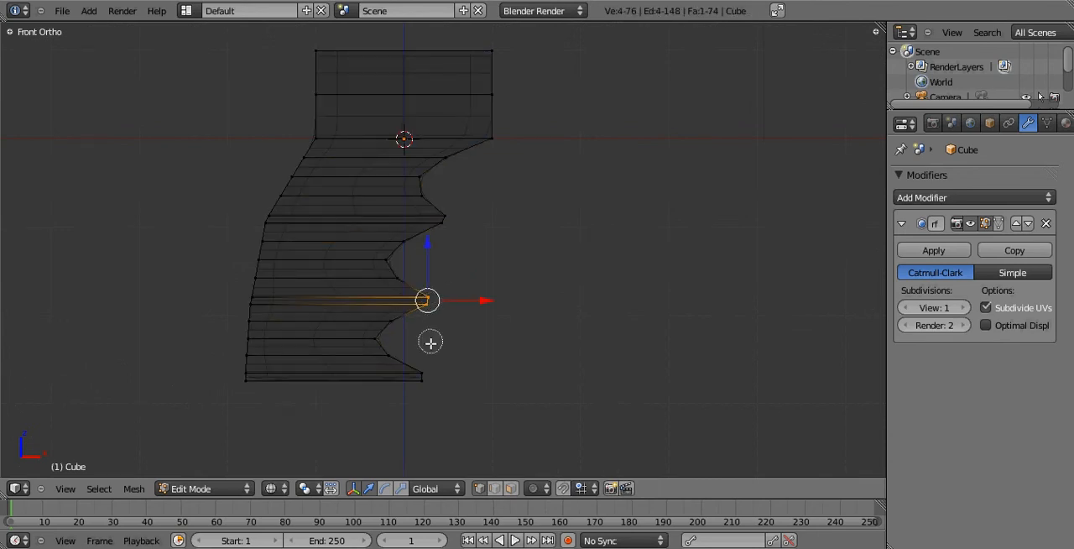
pyautogui.keyDown('shift'); pyautogui.rightClick(431, 379); pyautogui.keyUp('shift')
pyautogui.keyDown('shift'); pyautogui.rightClick(446, 221); pyautogui.keyUp('shift')
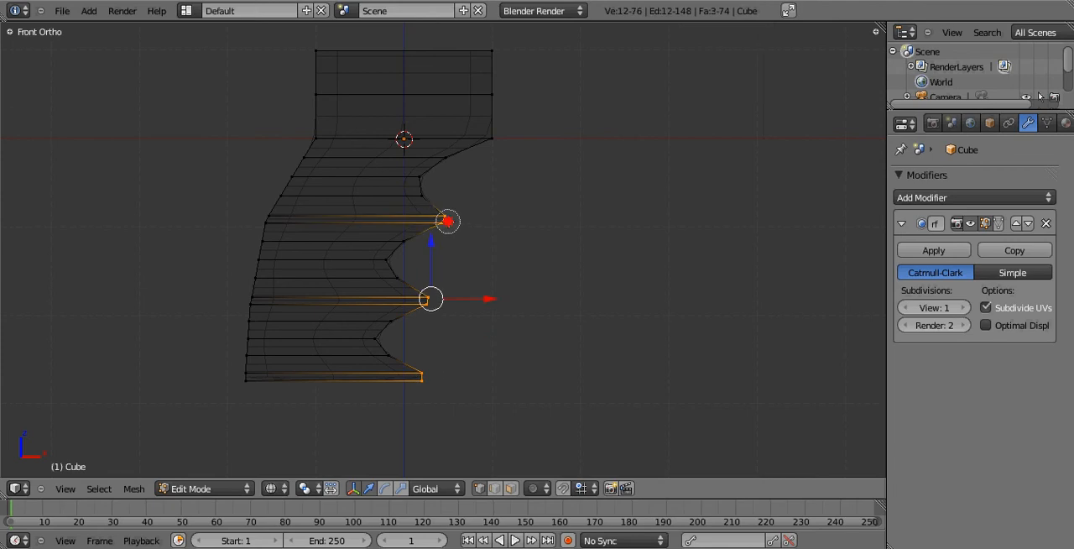
pyautogui.press('e')
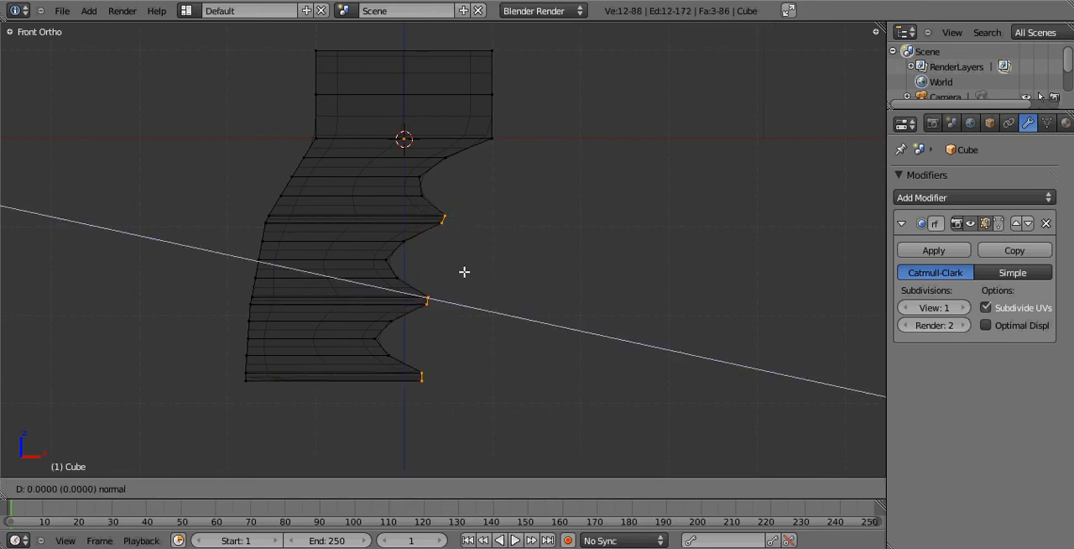
pyautogui.press('x')
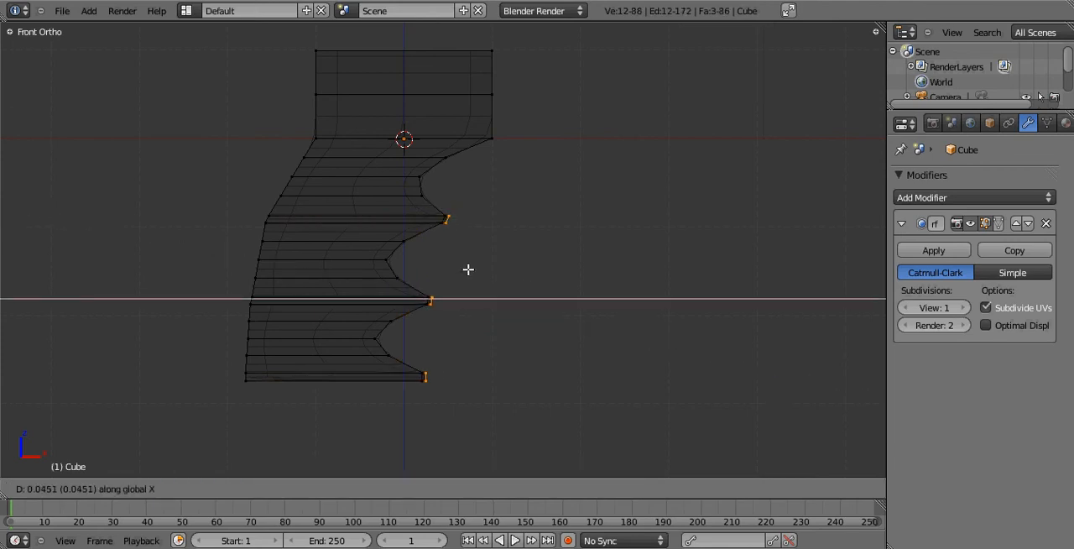
pyautogui.click(471, 269)
# Inspect the extended ridges in Object Mode from an angle and from the front, in both wireframe and solid shading.
pyautogui.press('Tab')
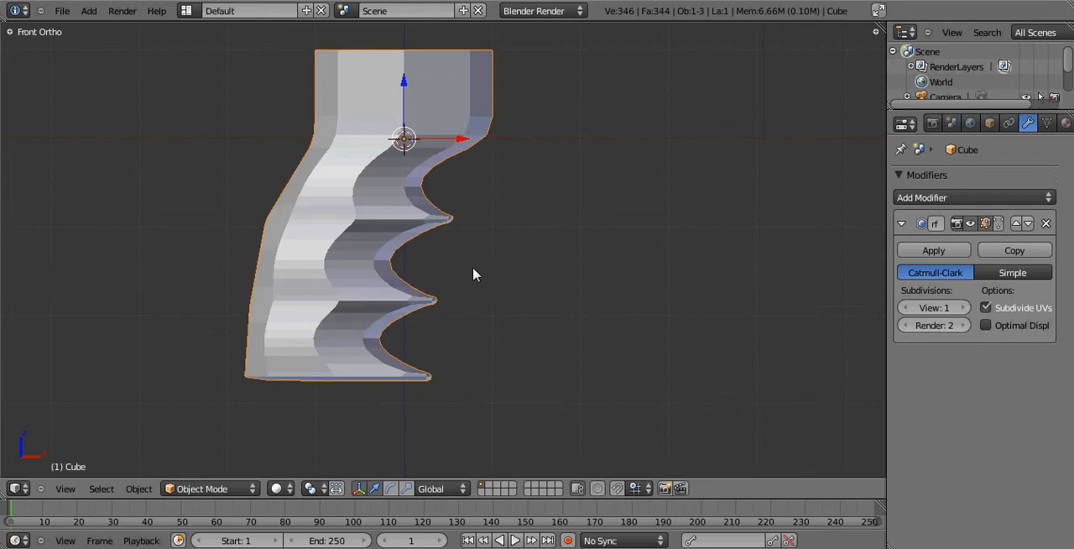
pyautogui.moveTo(489, 267); pyautogui.dragTo(411, 280, button='middle')
pyautogui.press('KP_1')
pyautogui.press('z')
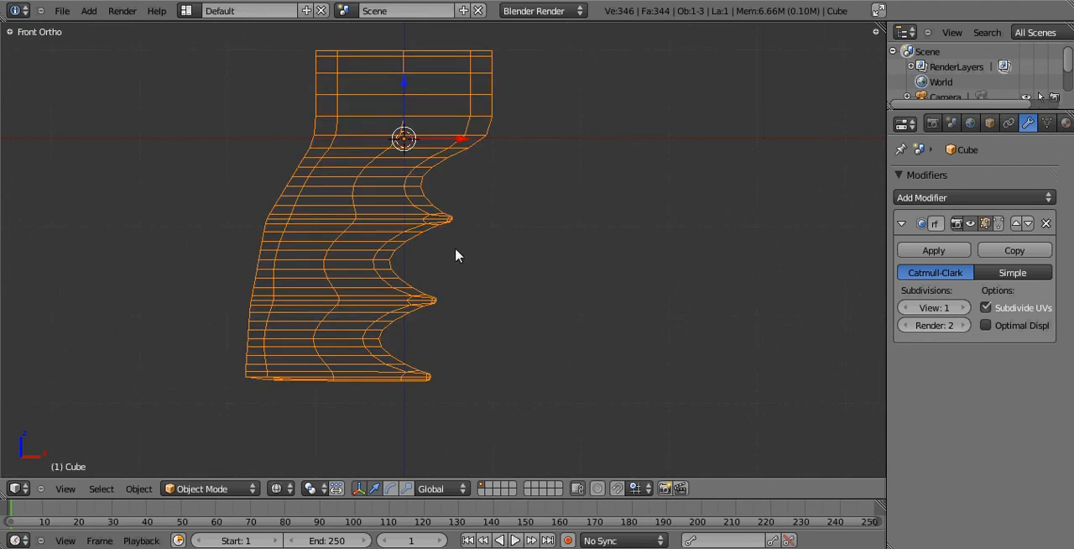
pyautogui.press('z')
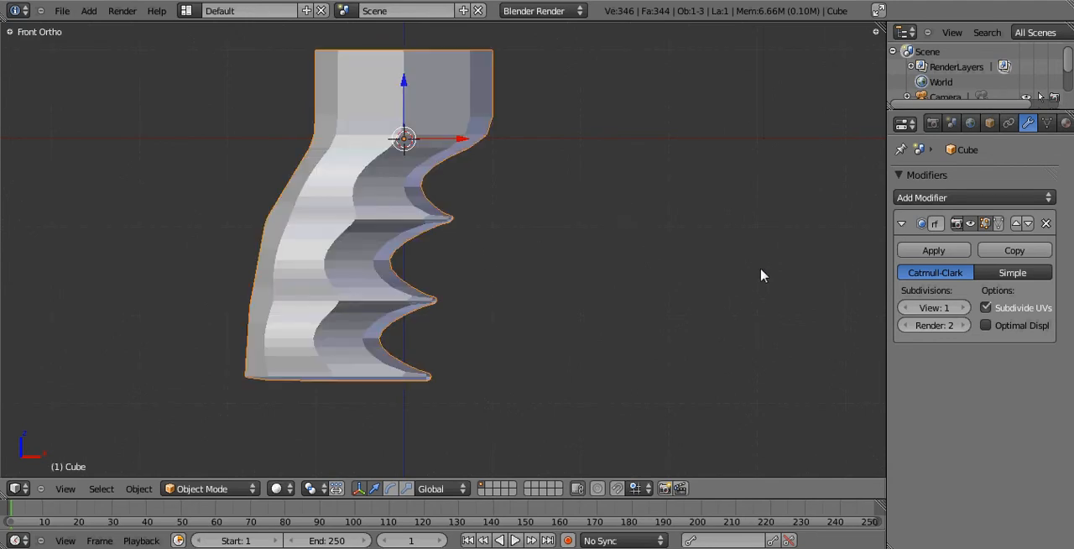
# Add three evenly spaced lengthwise loop cuts across the grip's thickness in wireframe Edit Mode.
pyautogui.moveTo(763, 275); pyautogui.dragTo(545, 238, button='middle')
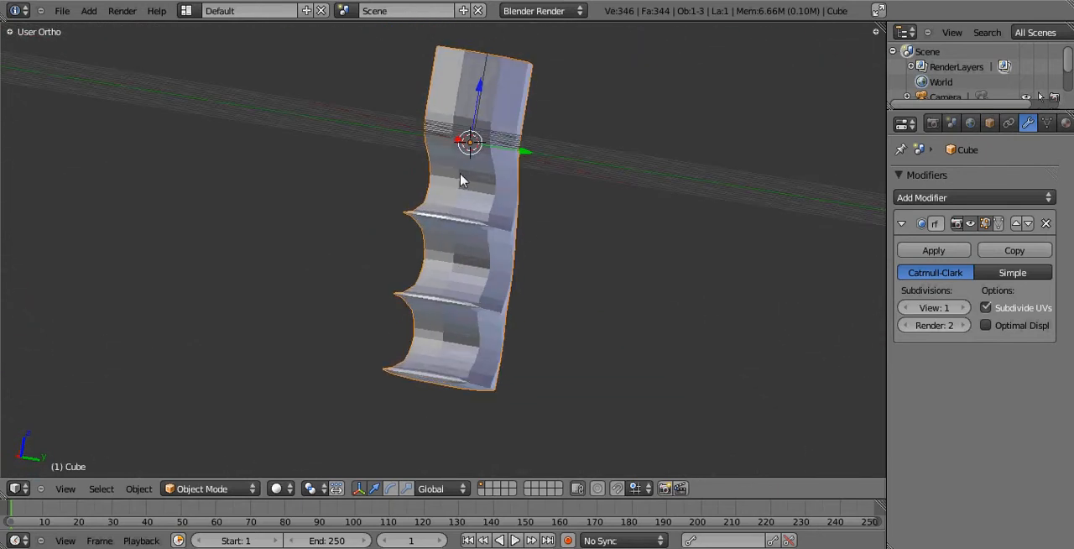
pyautogui.moveTo(484, 238); pyautogui.dragTo(461, 273, button='middle')
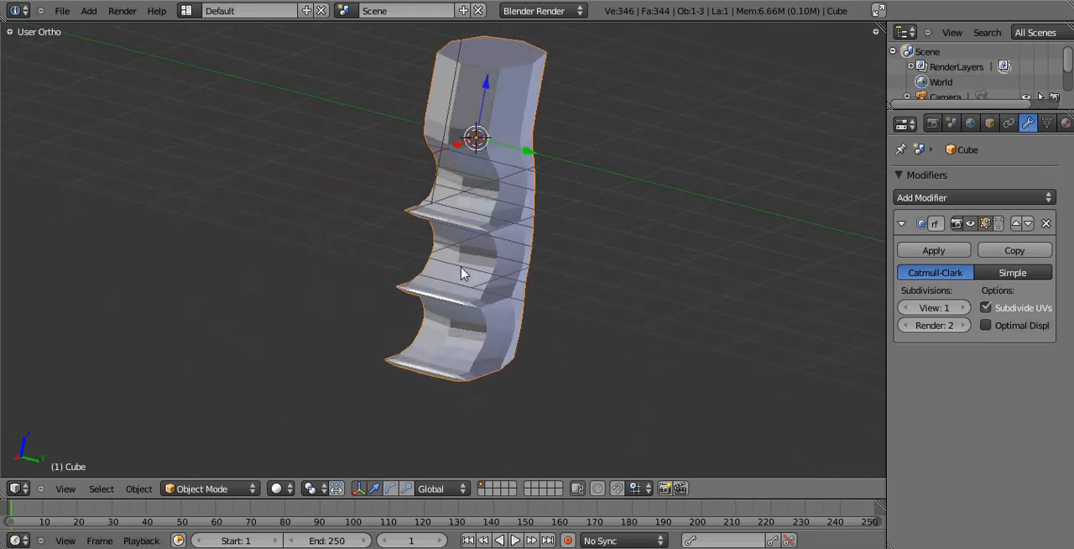
pyautogui.press('KP_1')
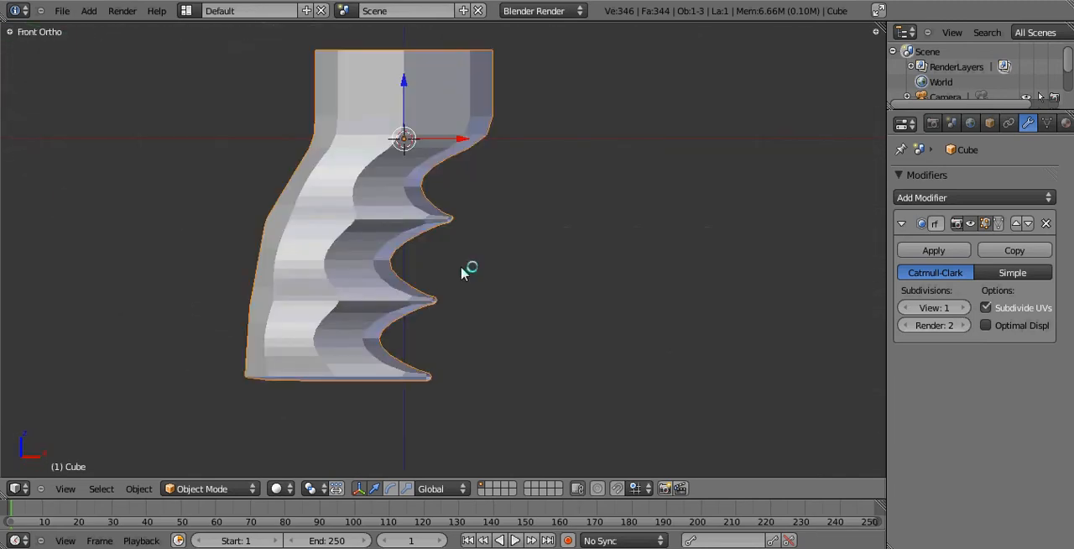
pyautogui.press('Tab')
pyautogui.press('z')
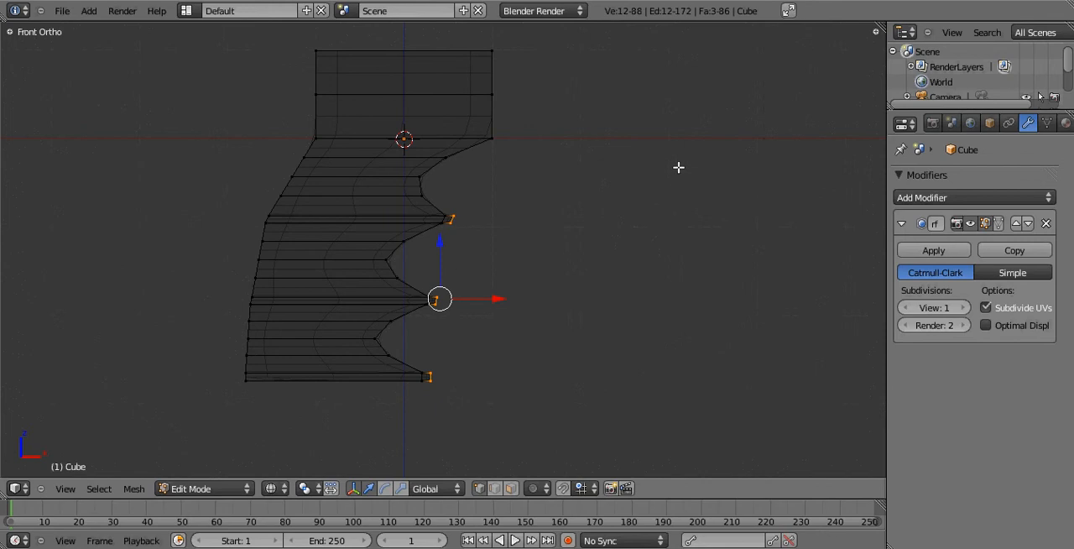
pyautogui.press('a')
pyautogui.moveTo(671, 163); pyautogui.dragTo(566, 229, button='middle')
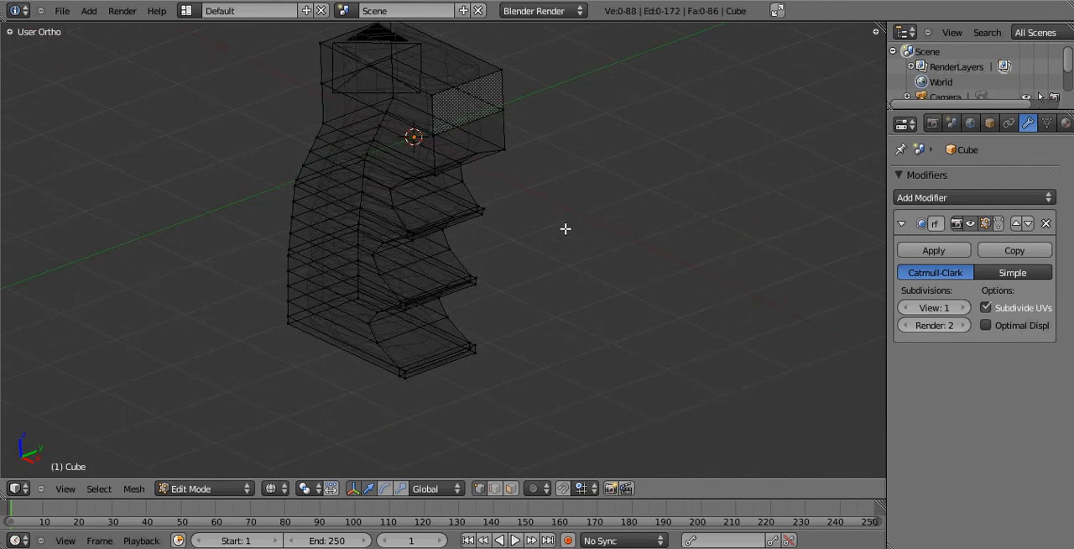
pyautogui.hotkey('ctrl', 'r')
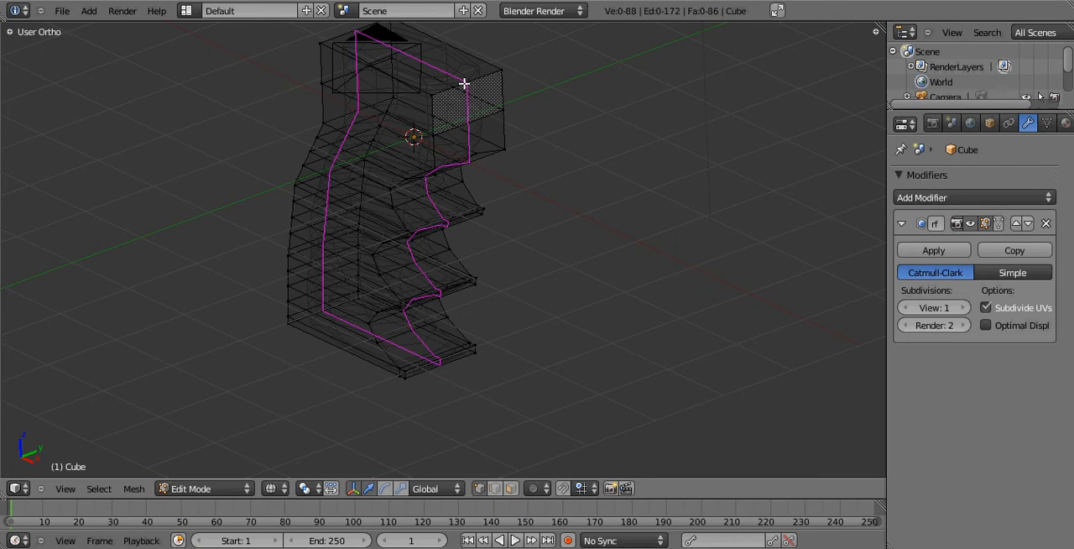
pyautogui.scroll(3, 465, 84)
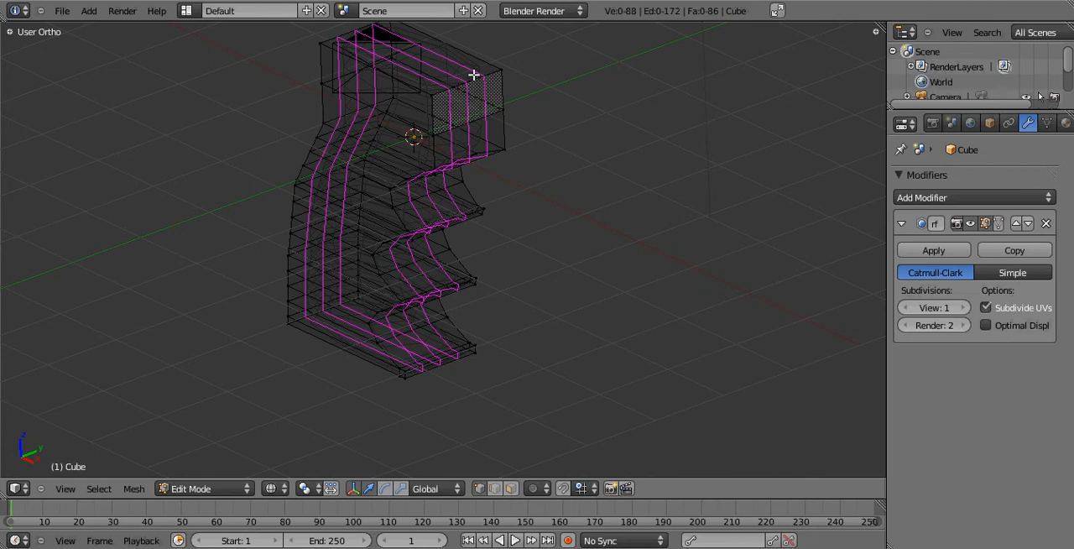
pyautogui.click(468, 79)
pyautogui.click(468, 80)
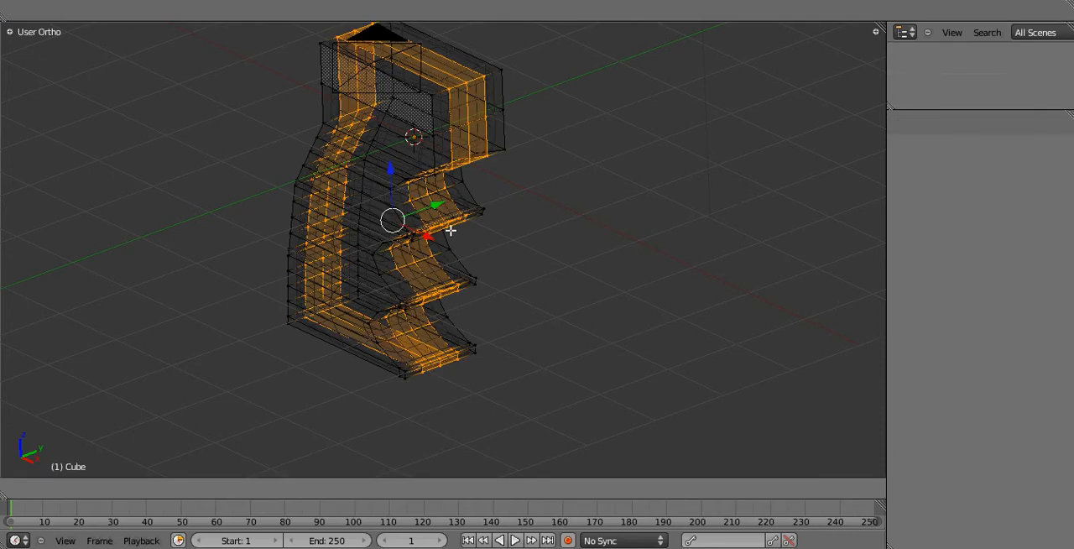
# Select the vertices of both outermost side faces of the grip and scale them along global X to roughly half their width.
pyautogui.moveTo(413, 263); pyautogui.dragTo(349, 296, button='middle')
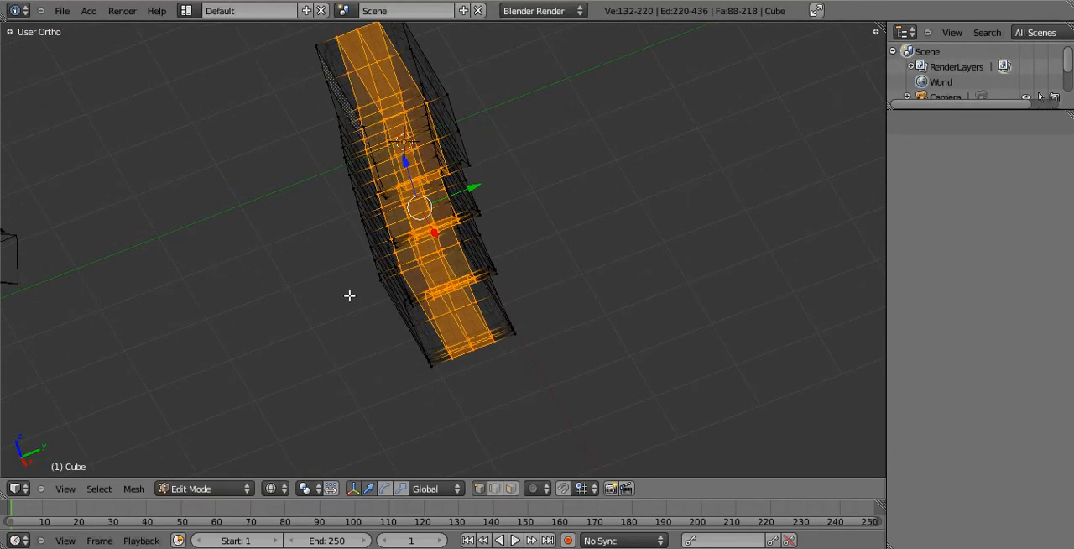
pyautogui.press('KP_3')
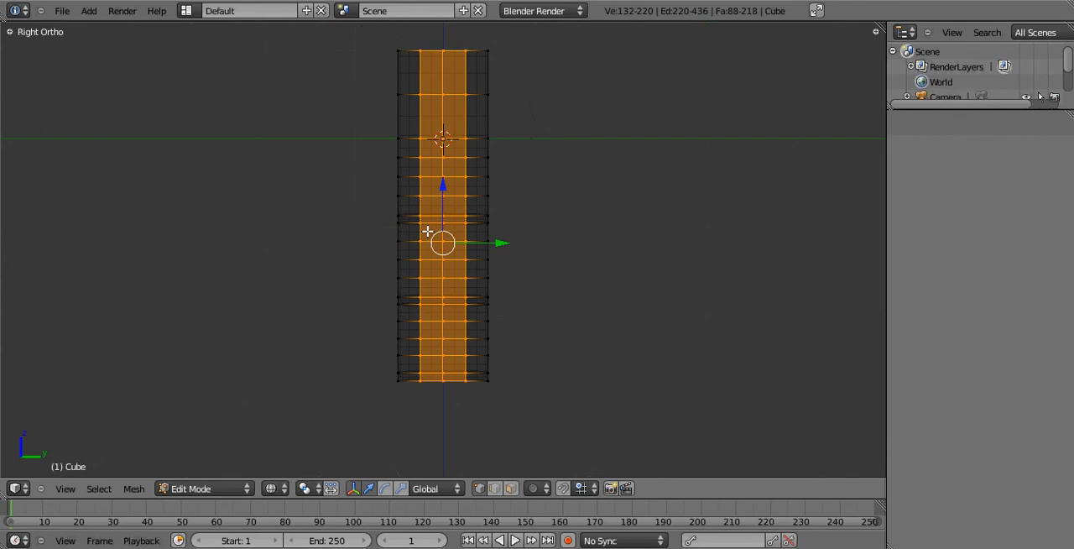
pyautogui.press('a')
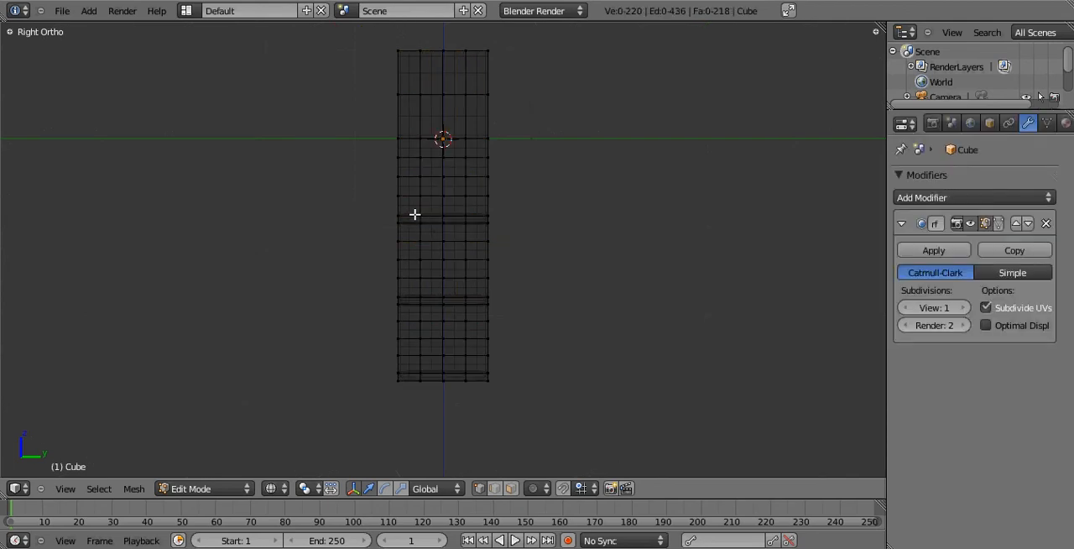
pyautogui.press('b')
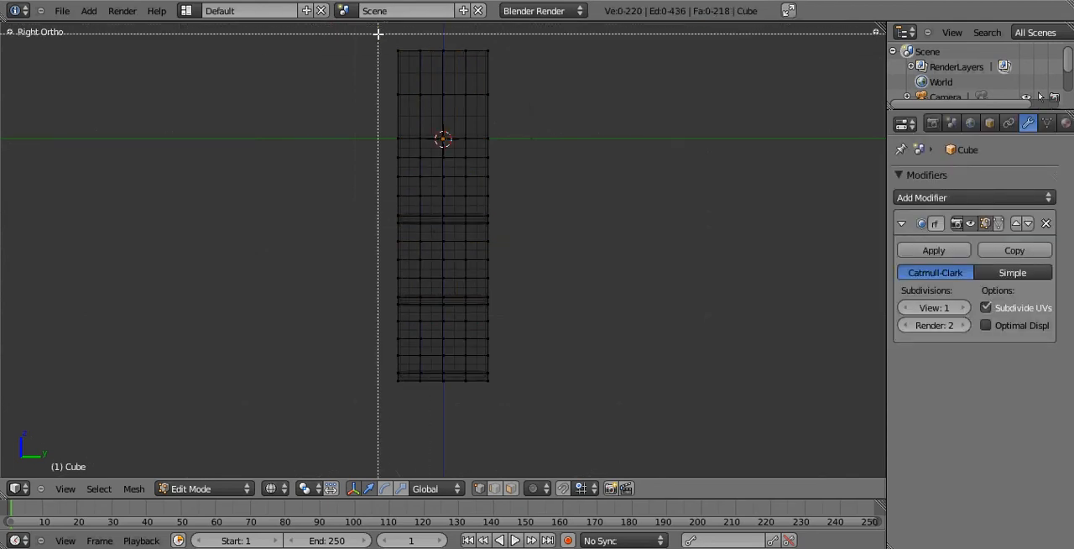
pyautogui.moveTo(378, 33); pyautogui.dragTo(407, 417)
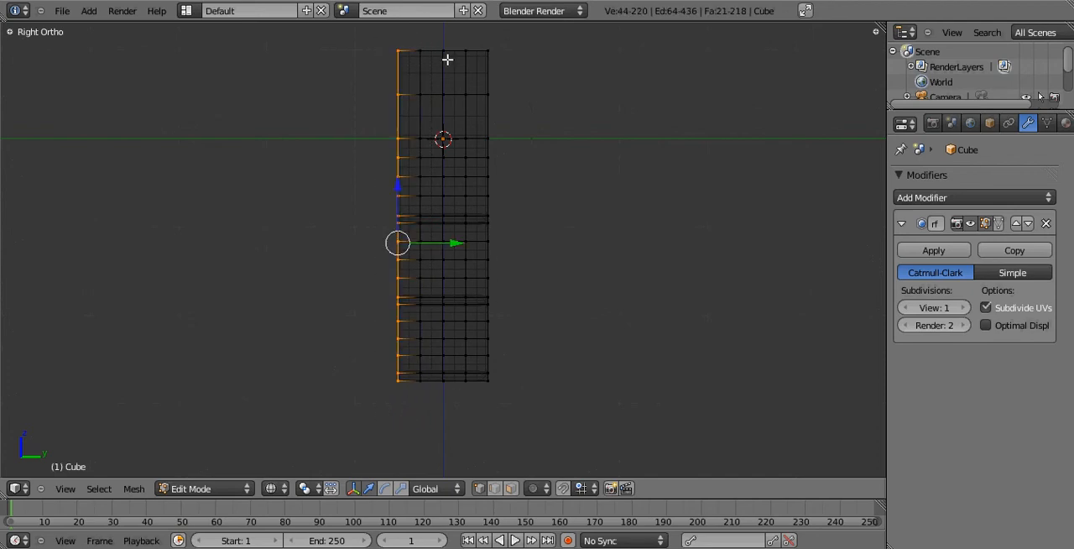
pyautogui.press('b')
pyautogui.moveTo(476, 30); pyautogui.dragTo(523, 416)
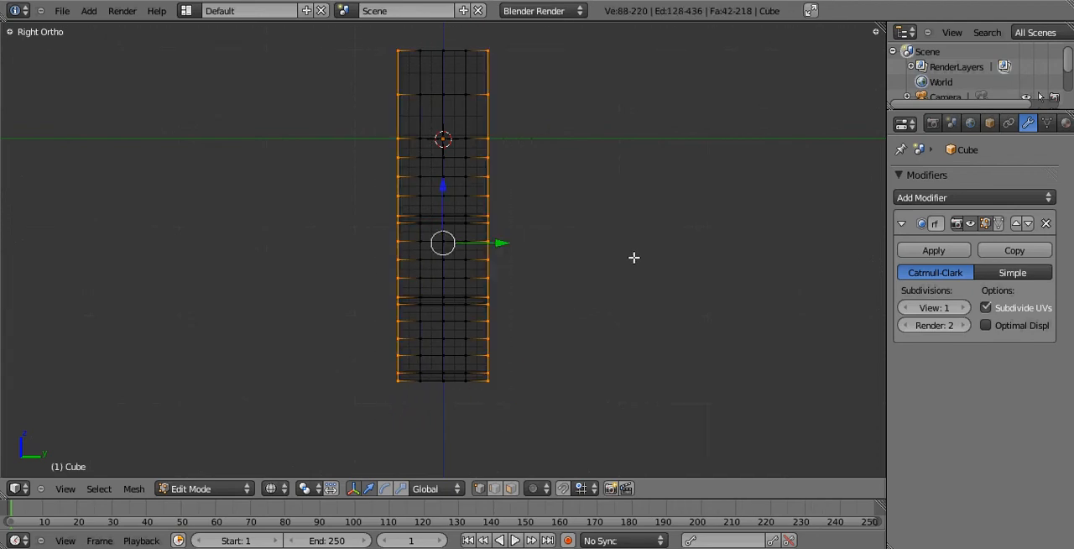
pyautogui.moveTo(634, 257); pyautogui.dragTo(600, 297, button='middle')
pyautogui.press('KP_1')
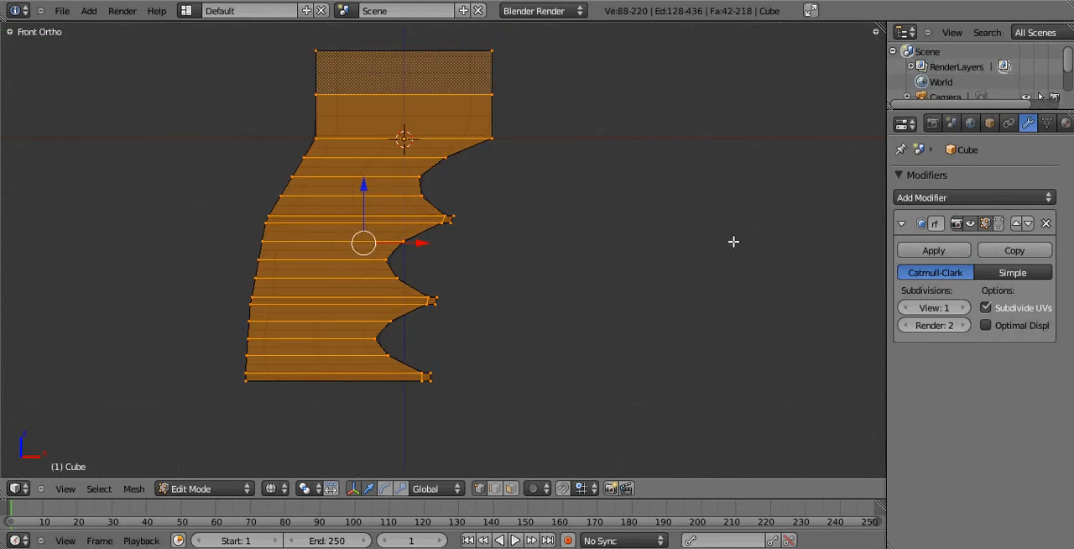
pyautogui.press('s')
pyautogui.press('x')
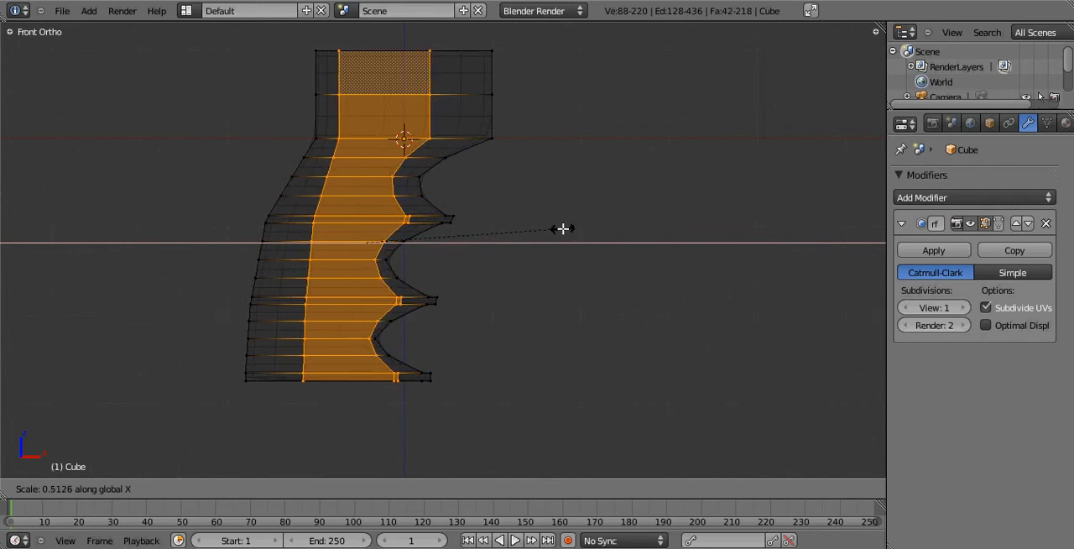
pyautogui.click(575, 228)
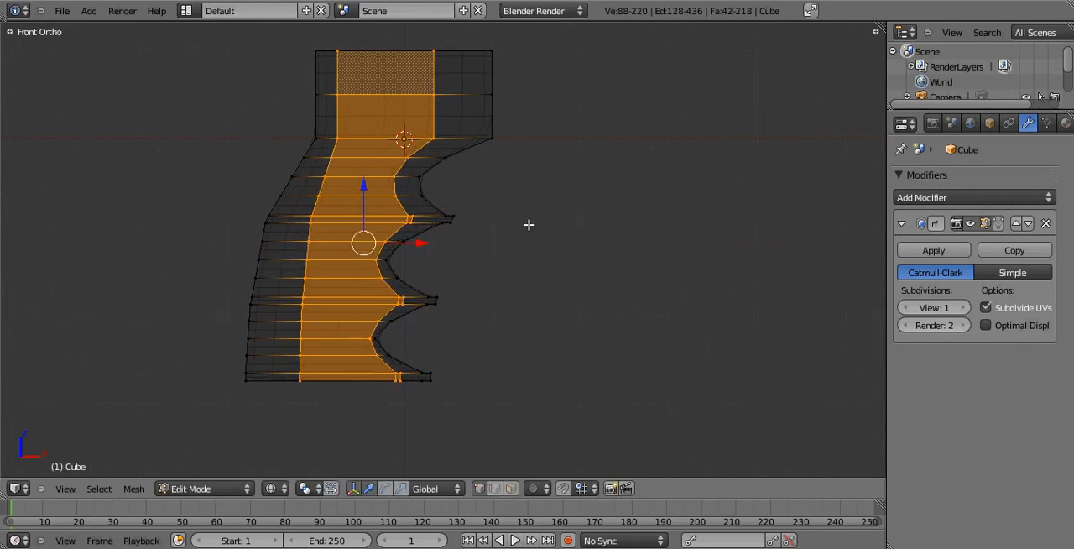
# Select the two intermediate vertex loops beside the centre loop and scale them along global X to about 0.75.
pyautogui.press('a')
pyautogui.press('ctrl+KP_3')
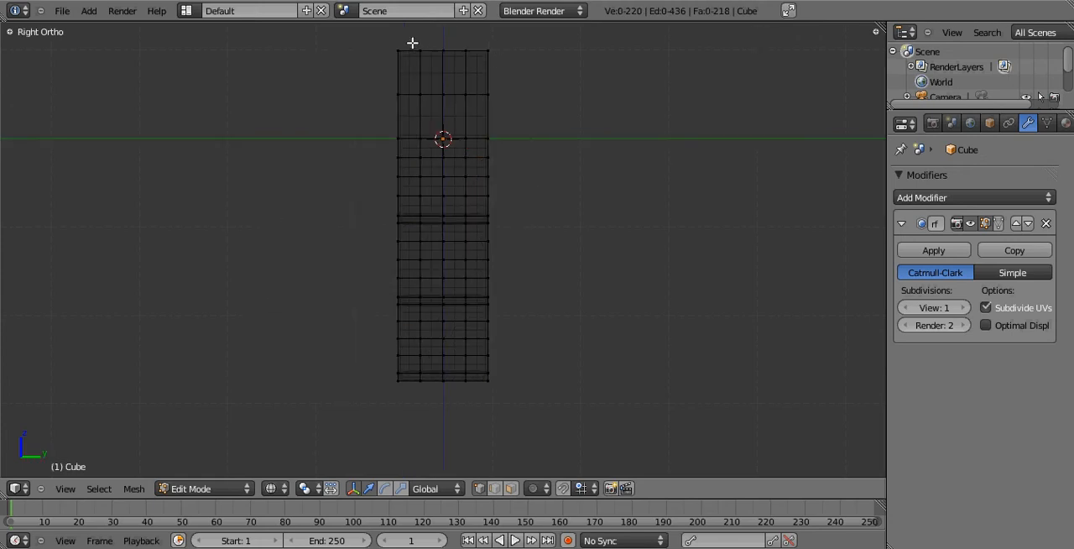
pyautogui.press('b')
pyautogui.moveTo(412, 38); pyautogui.dragTo(424, 394)
pyautogui.press('b')
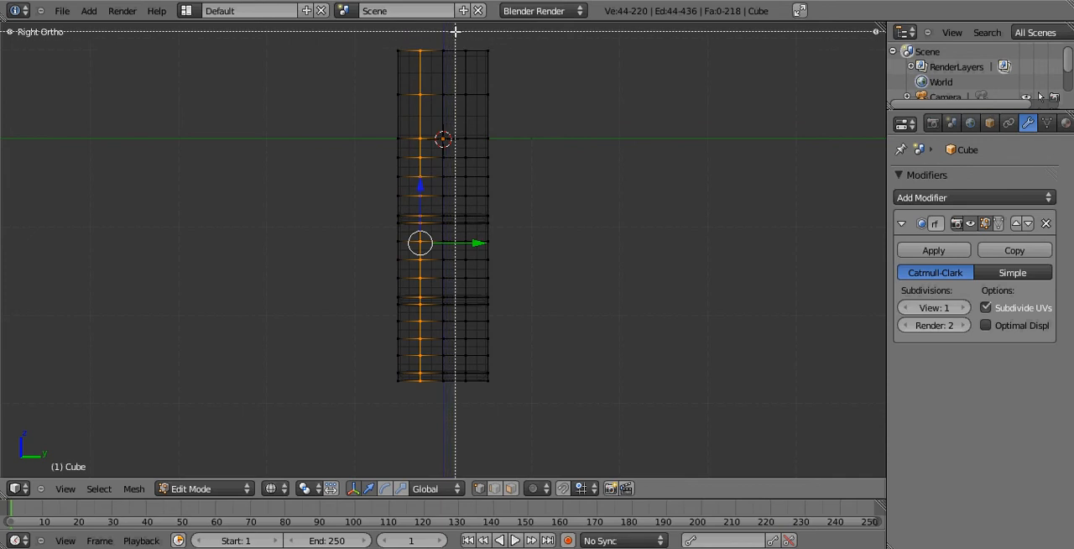
pyautogui.moveTo(455, 32); pyautogui.dragTo(474, 401)
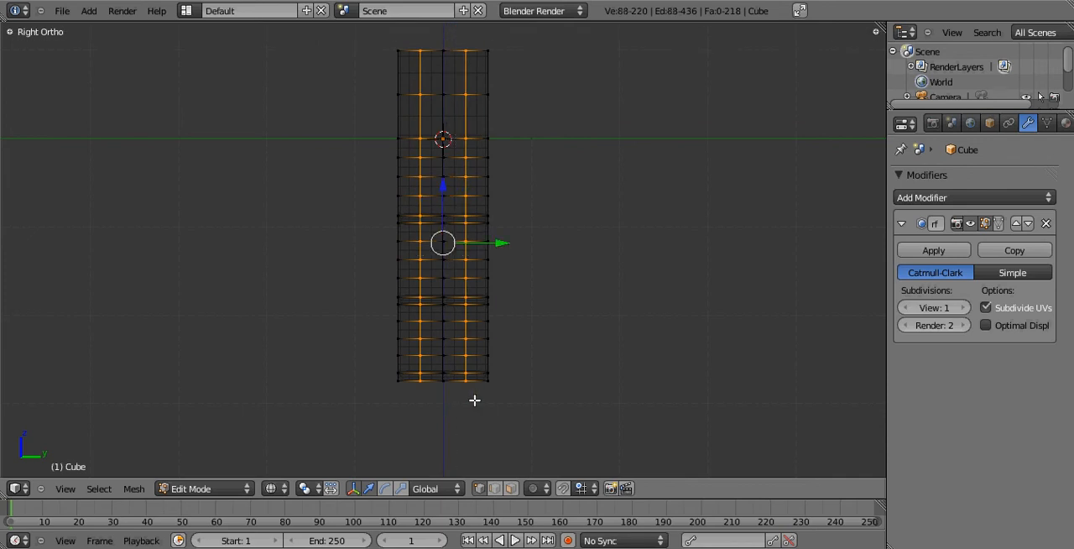
pyautogui.press('KP_1')
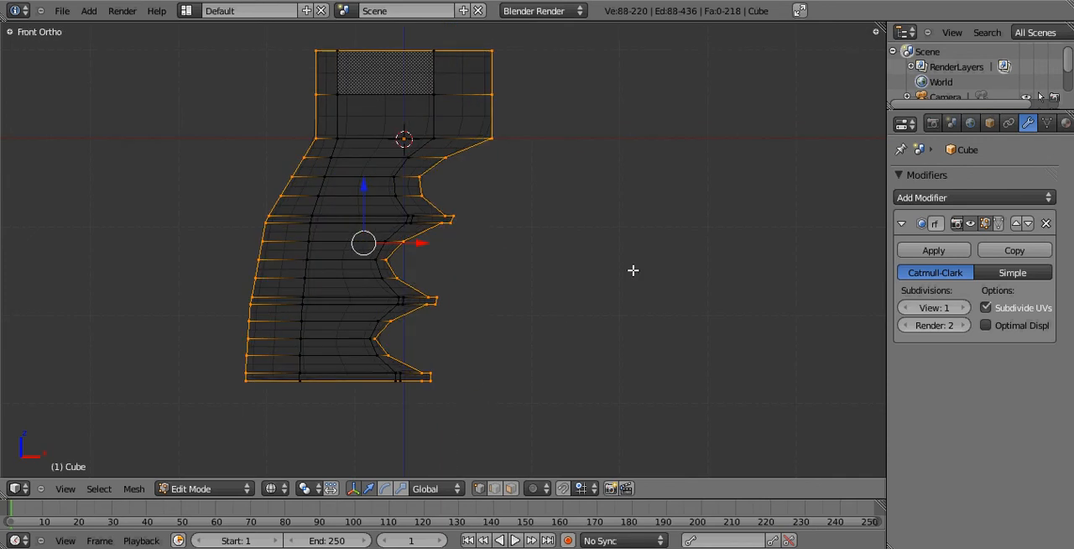
pyautogui.press('s')
pyautogui.press('x')
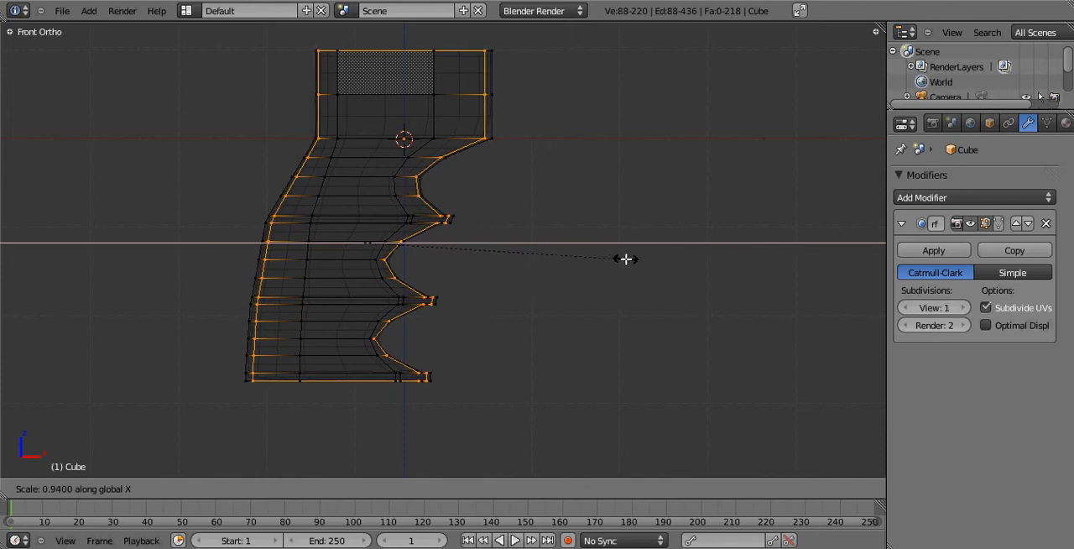
pyautogui.click(576, 256)
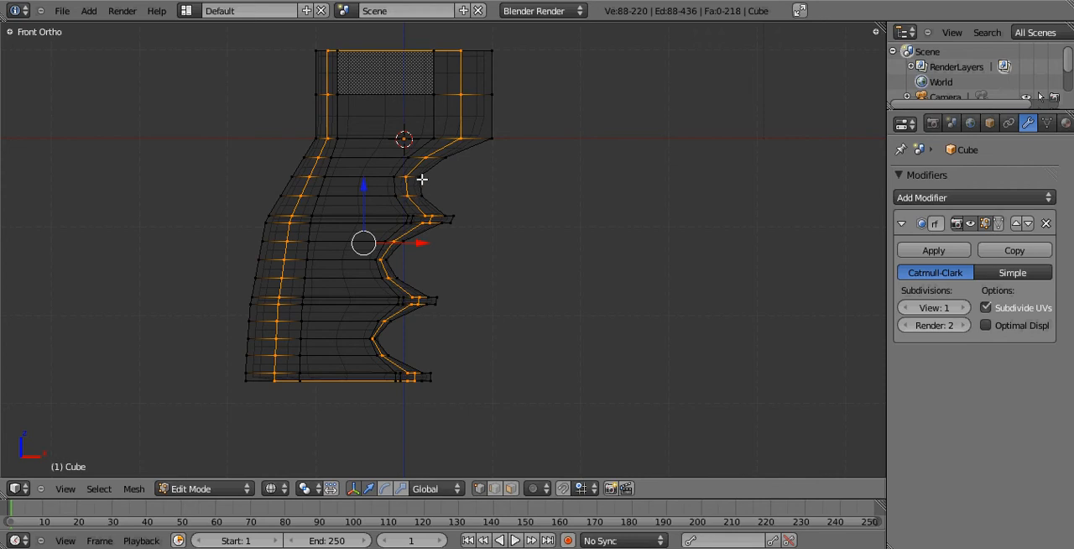
# Inspect the narrowed grip sides in Object Mode with solid shading, from several angles and in the right and front views.
pyautogui.press('Tab')
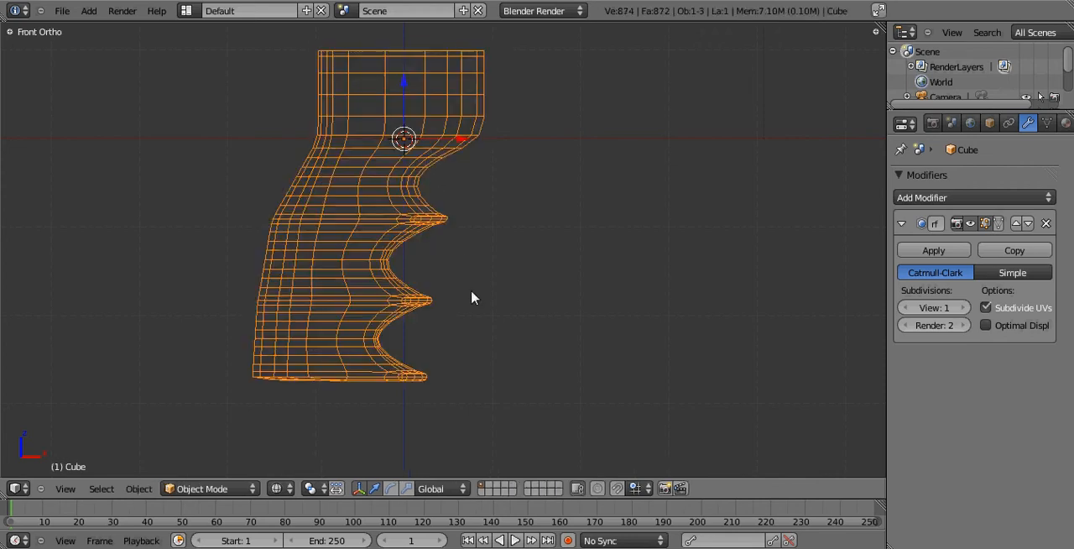
pyautogui.press('z')
pyautogui.moveTo(516, 222); pyautogui.dragTo(333, 236, button='middle')
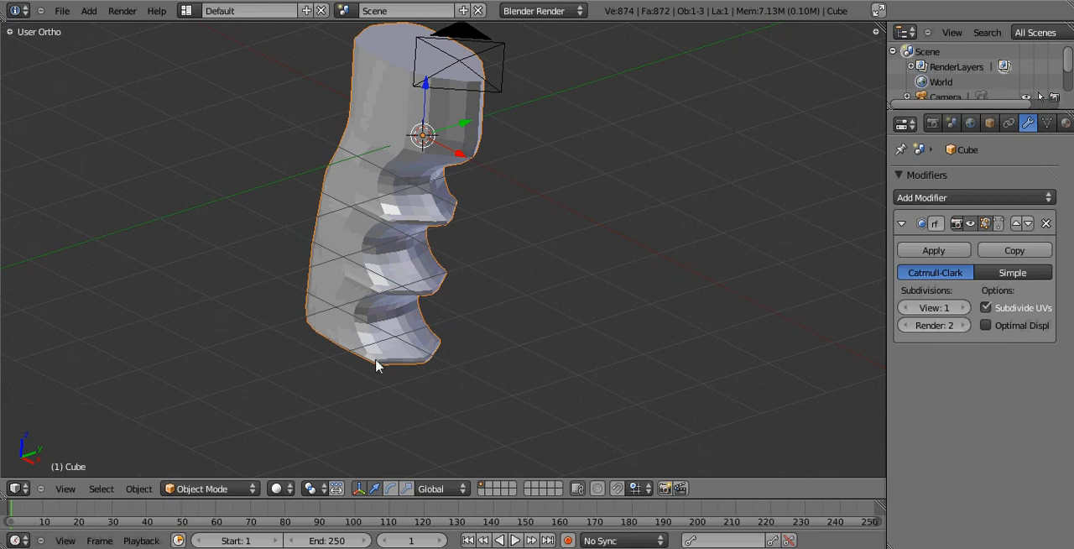
pyautogui.moveTo(377, 365); pyautogui.dragTo(433, 215, button='middle')
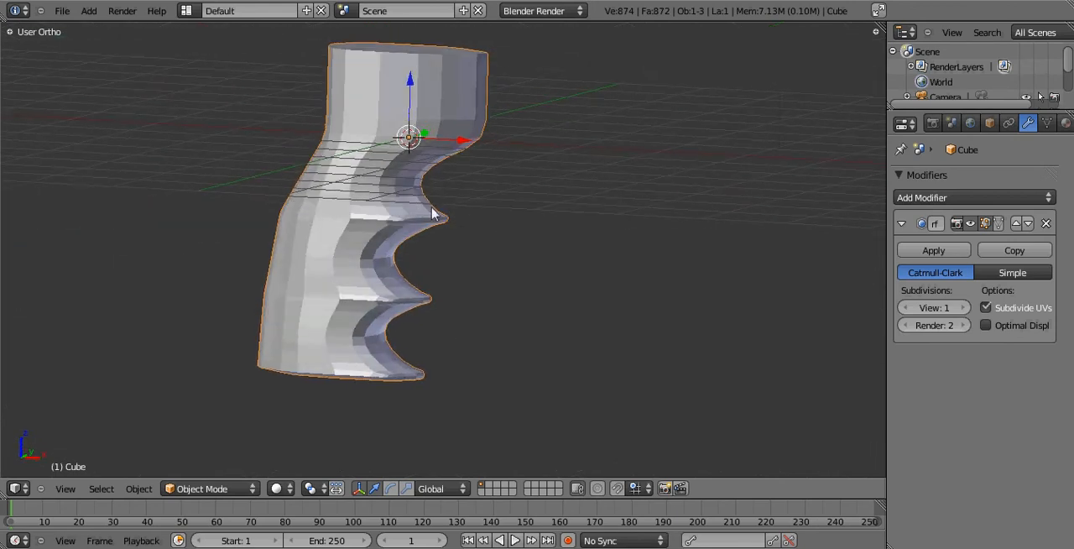
pyautogui.moveTo(379, 291); pyautogui.dragTo(424, 314, button='middle')
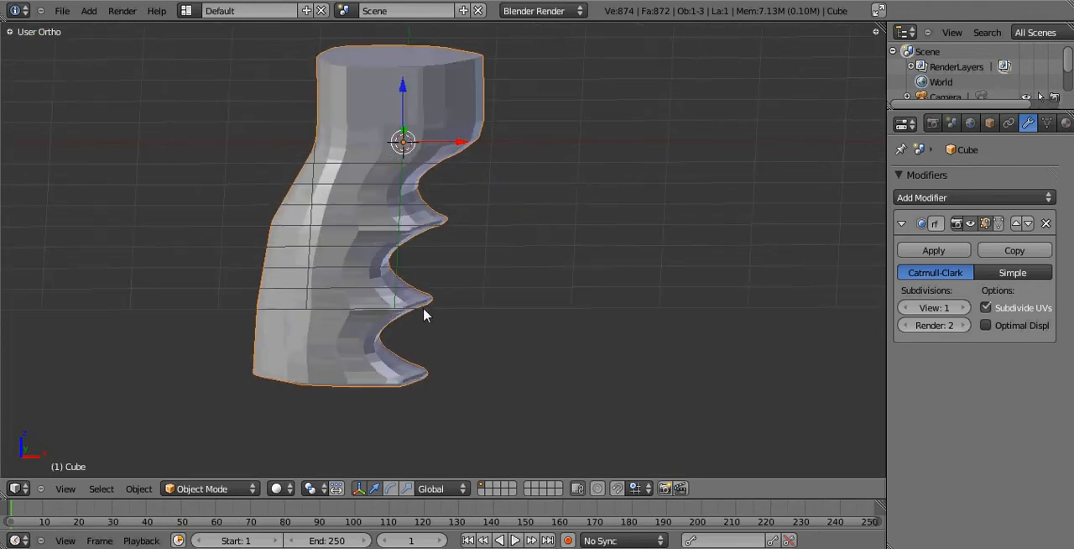
pyautogui.press('KP_3')
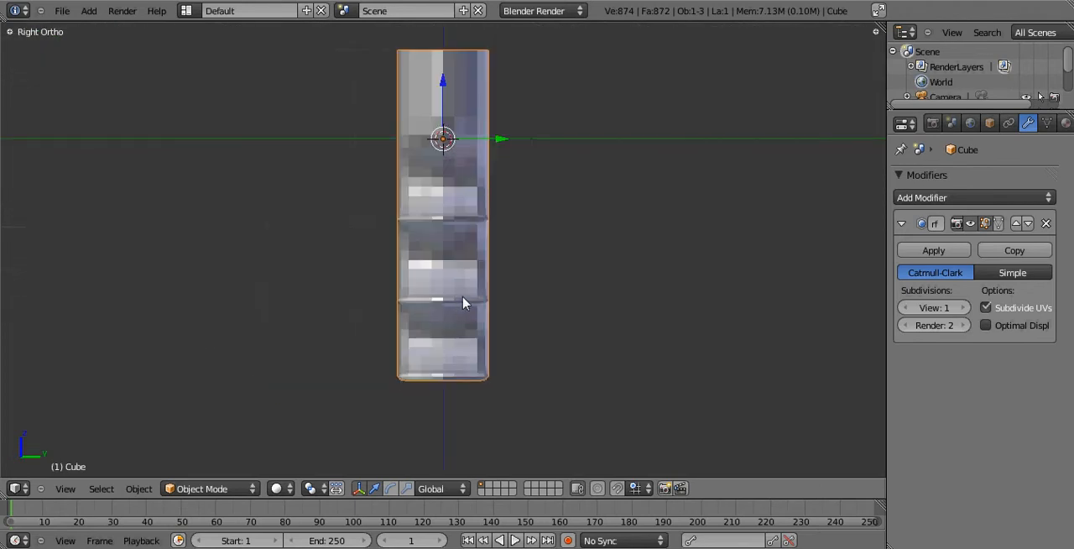
pyautogui.press('KP_1')
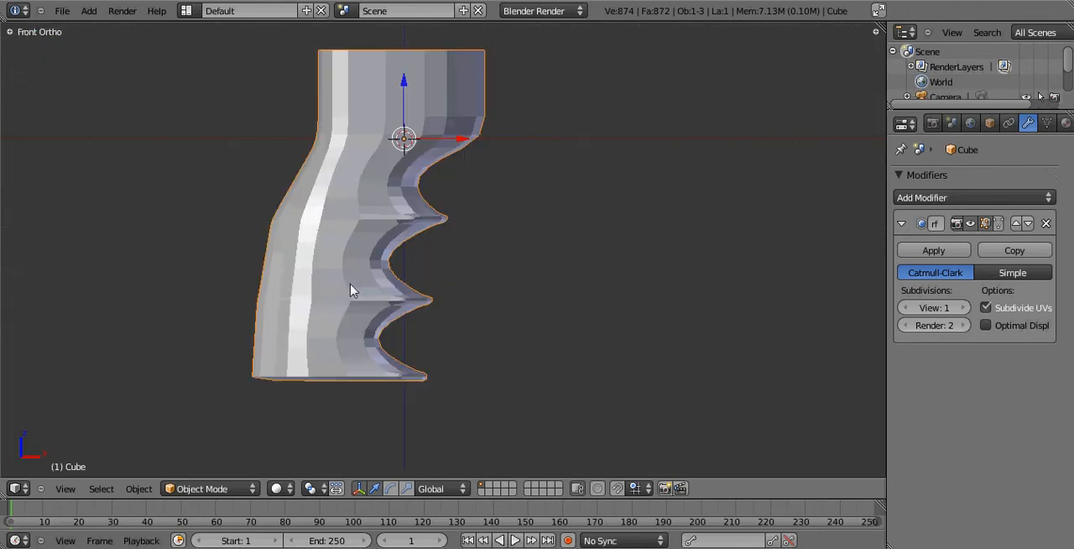
# Try the plain Subdivide operation on the whole grip mesh, preview it in Object Mode, and undo it.
pyautogui.keyDown('shift'); pyautogui.moveTo(370, 278); pyautogui.dragTo(472, 293, button='middle'); pyautogui.keyUp('shift')
pyautogui.press('Tab')
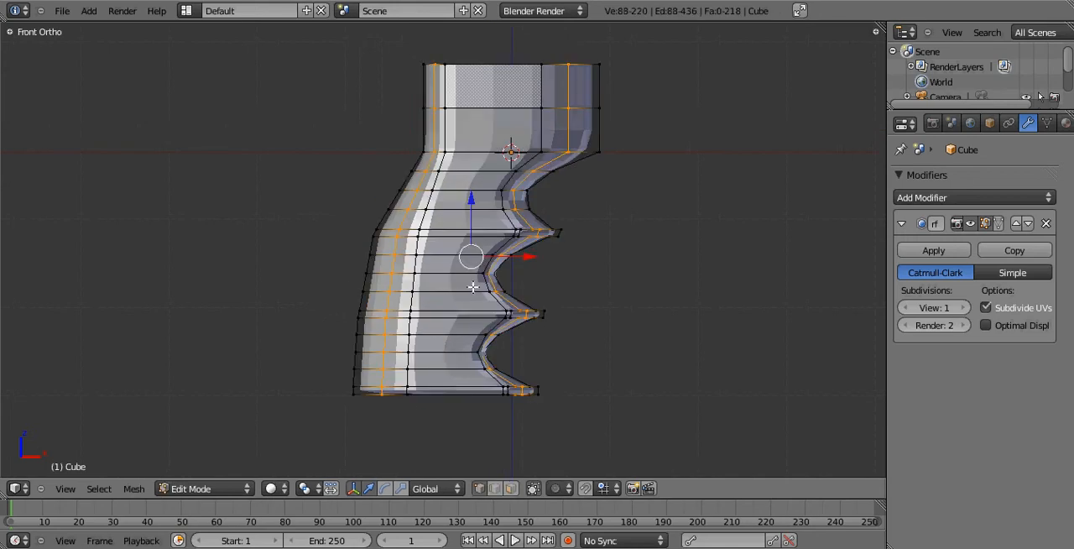
pyautogui.press('a')
pyautogui.press('a')
pyautogui.press('w')
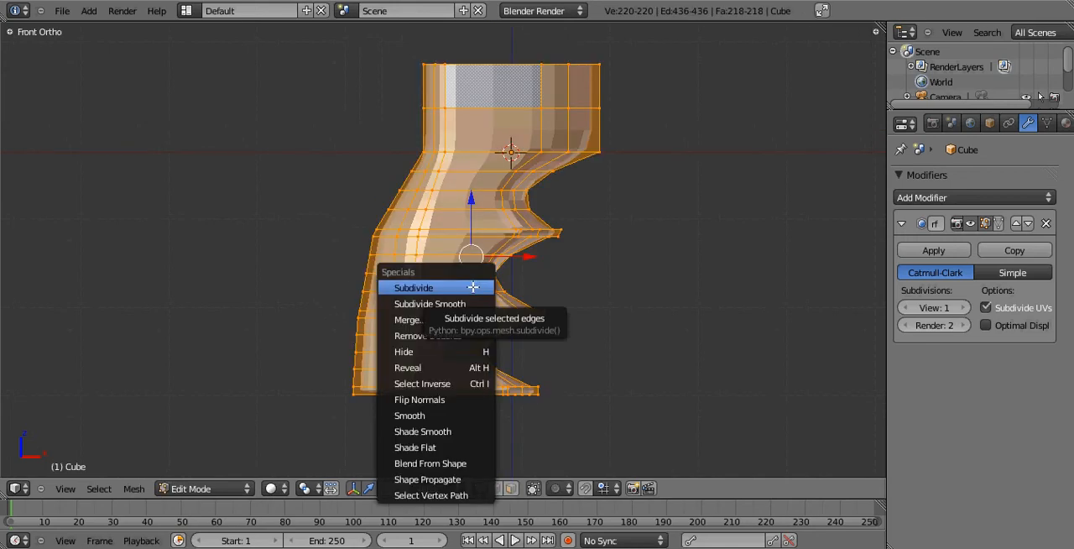
pyautogui.click(473, 287)
pyautogui.press('Tab')
pyautogui.moveTo(520, 347); pyautogui.dragTo(239, 258, button='middle')
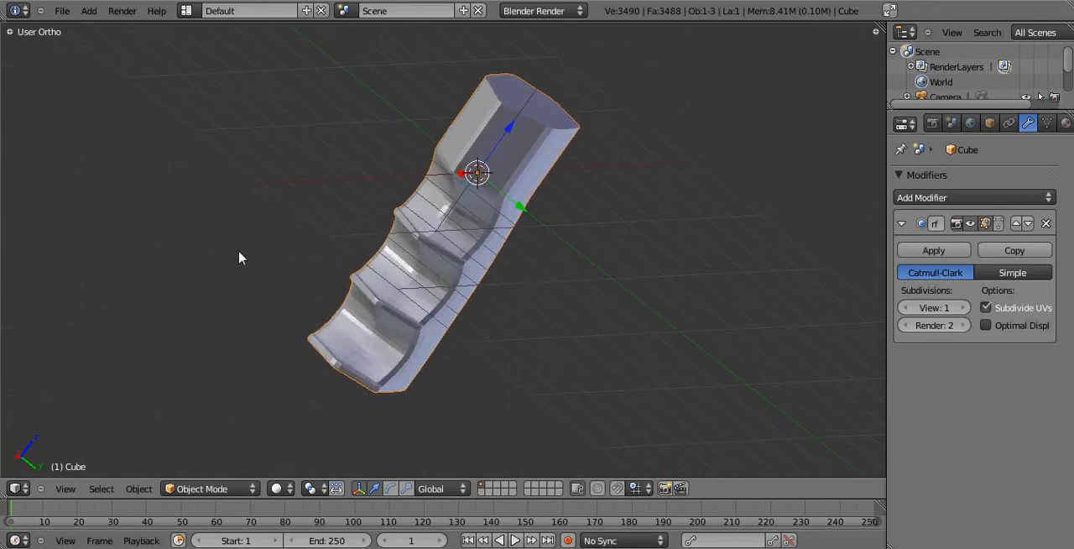
pyautogui.hotkey('ctrl', 'z')
# Apply Subdivide Smooth to the whole grip mesh and preview it in Object Mode.
pyautogui.press('w')
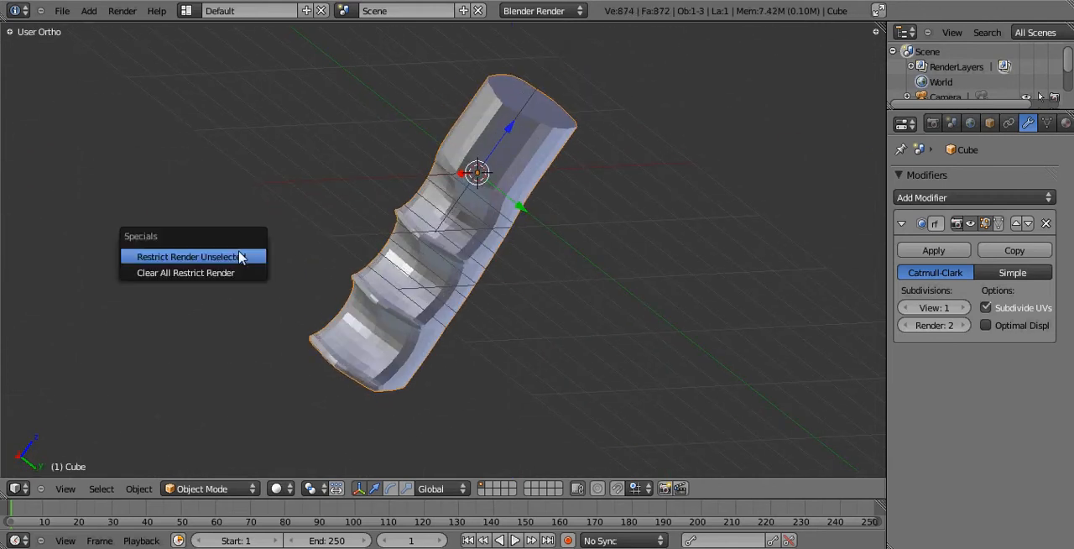
pyautogui.press('Tab')
pyautogui.press('a')
pyautogui.press('a')
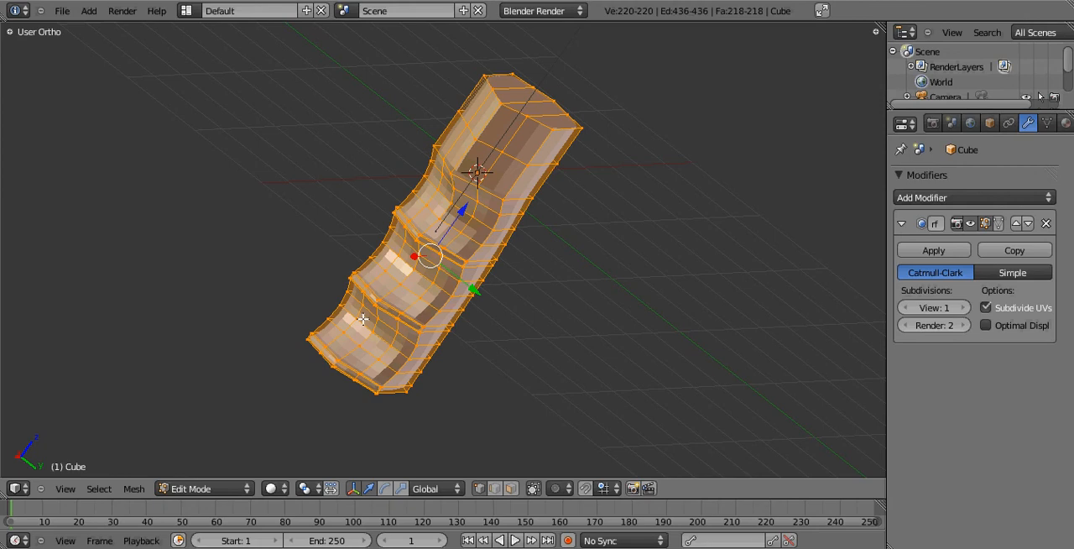
pyautogui.press('w')
pyautogui.click(359, 335)
pyautogui.press('Tab')
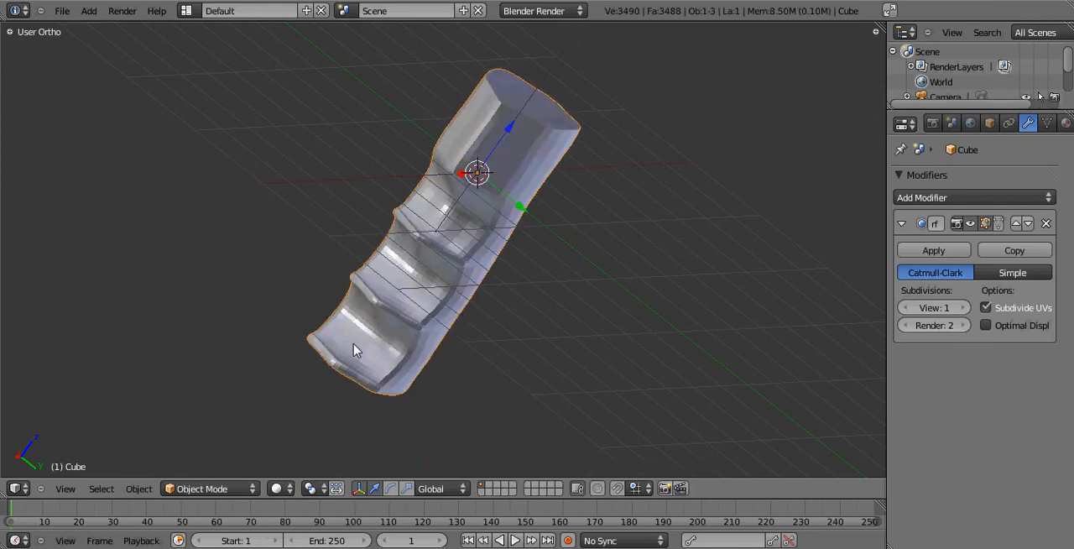
# Undo the Subdivide Smooth operation on the whole grip mesh.
pyautogui.moveTo(359, 336); pyautogui.dragTo(614, 401, button='middle')
pyautogui.press('Tab')
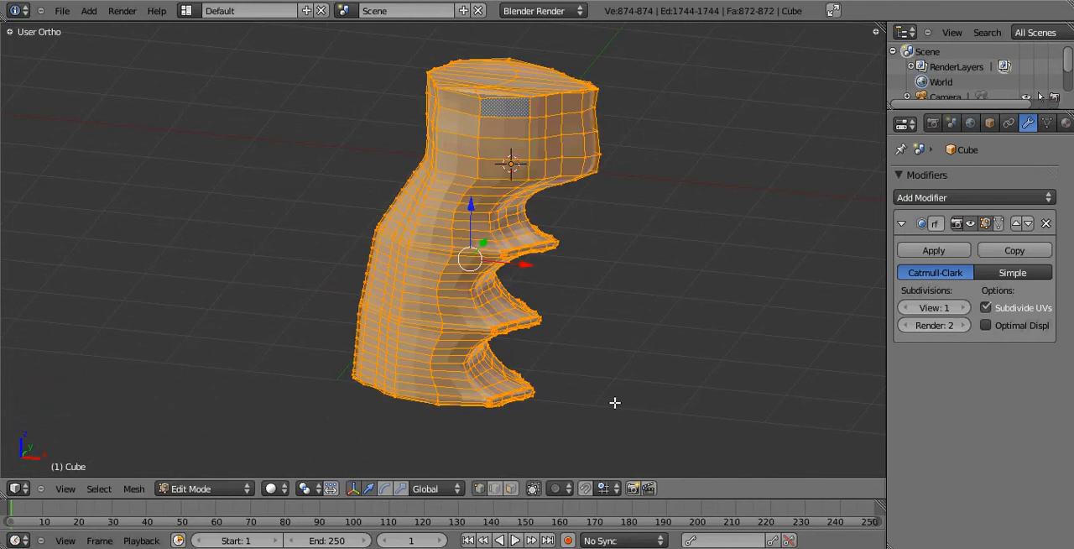
pyautogui.hotkey('ctrl', 'z')
pyautogui.hotkey('ctrl', 'z')
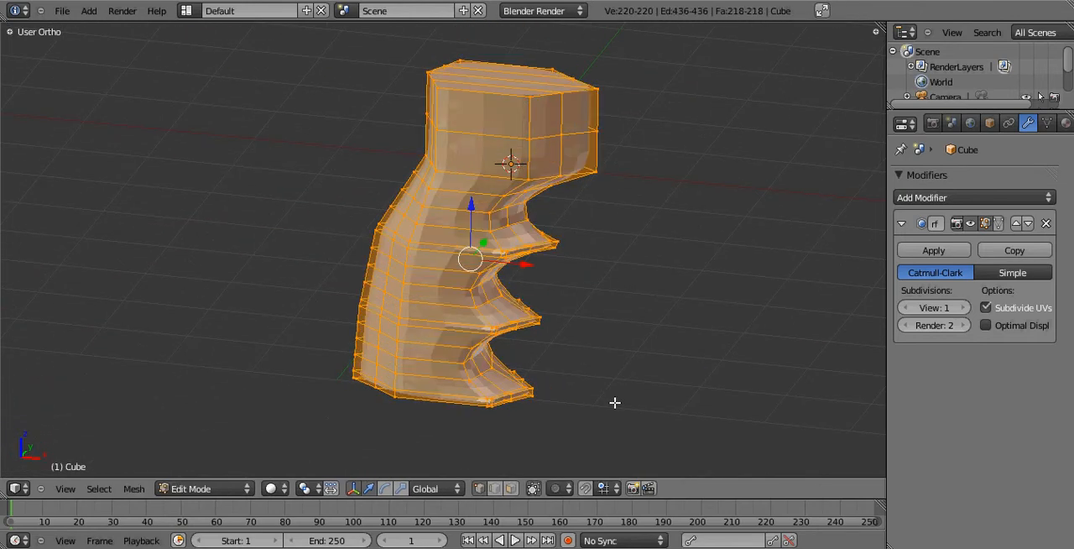
# Select the centre vertex loop running around the grip and scale it along global X to about 0.84.
pyautogui.press('KP_3')
pyautogui.press('a')
pyautogui.press('z')
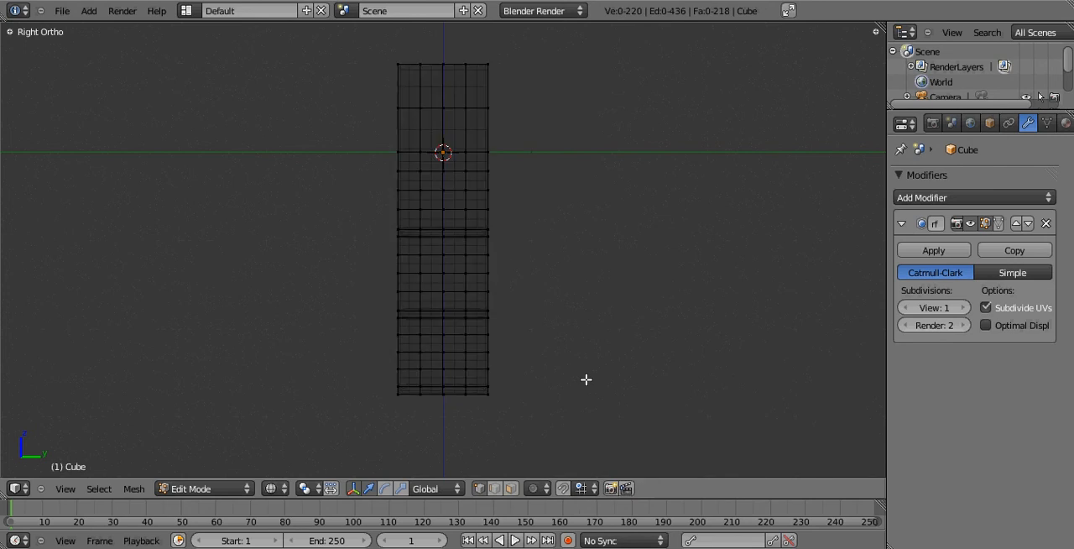
pyautogui.press('b')
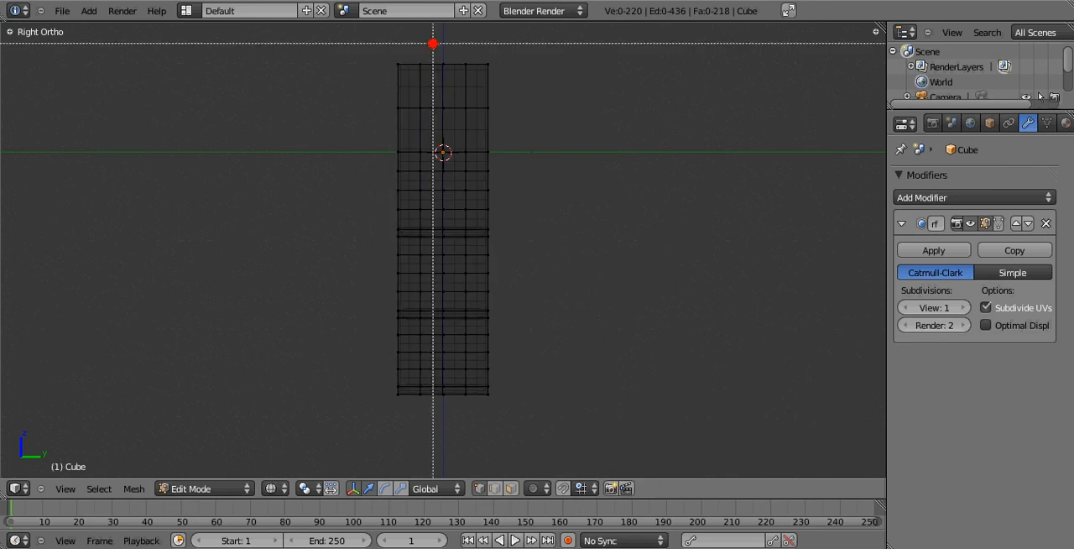
pyautogui.moveTo(431, 42); pyautogui.dragTo(450, 421)
pyautogui.press('KP_1')
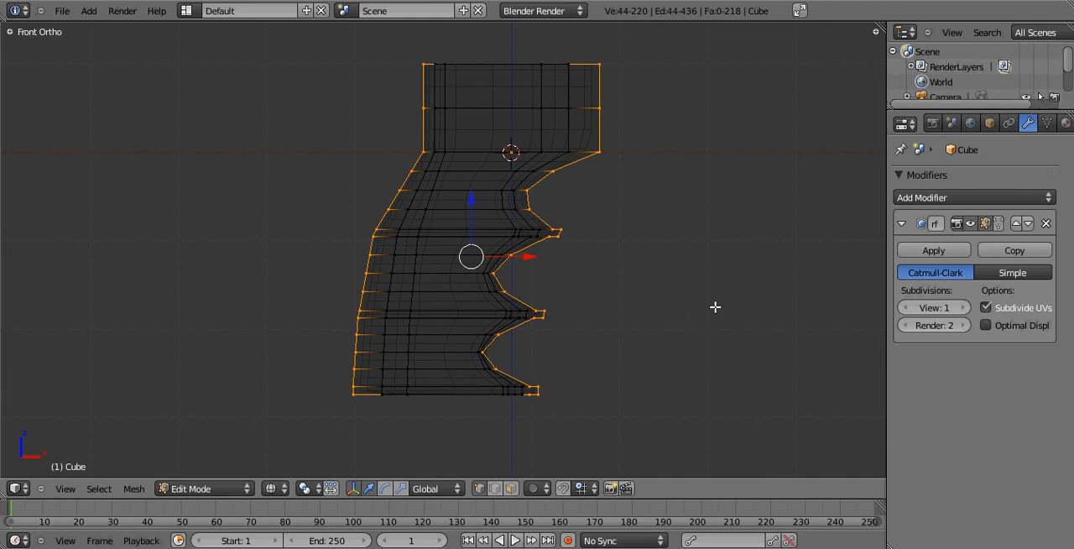
pyautogui.press('s')
pyautogui.press('x')
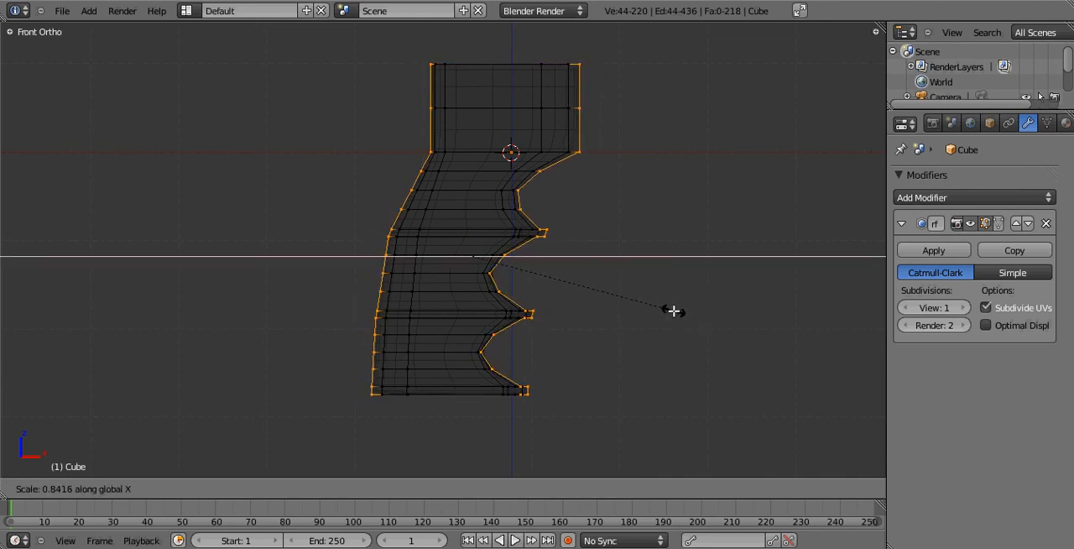
pyautogui.click(673, 312)
# Inspect the rounded front and back of the grip from several angles, in Object Mode and Edit Mode.
pyautogui.press('Tab')
pyautogui.scroll(1, 591, 323)
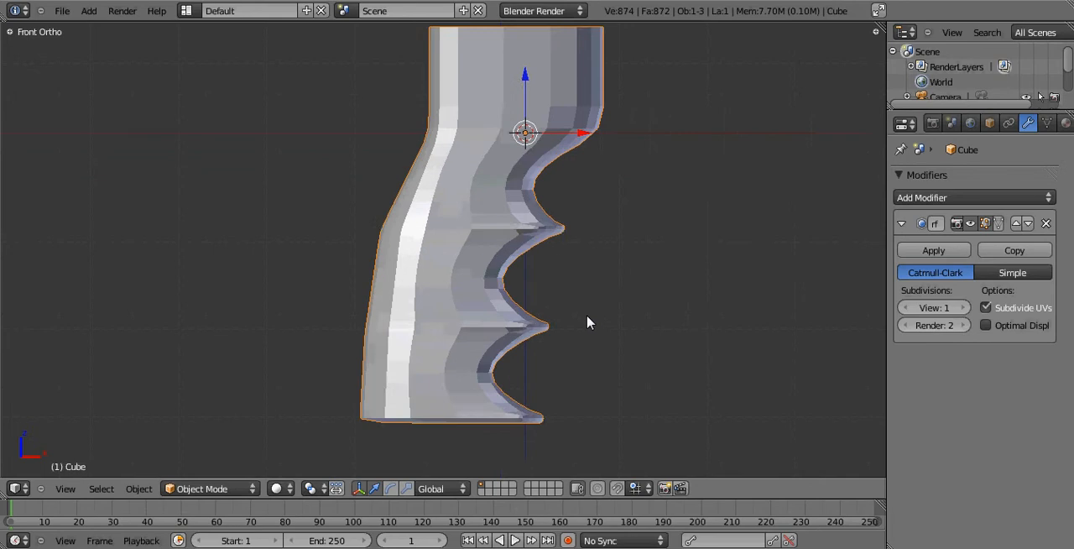
pyautogui.moveTo(588, 322); pyautogui.dragTo(292, 251, button='middle')
pyautogui.moveTo(384, 242); pyautogui.dragTo(468, 249, button='middle')
pyautogui.press('Tab')
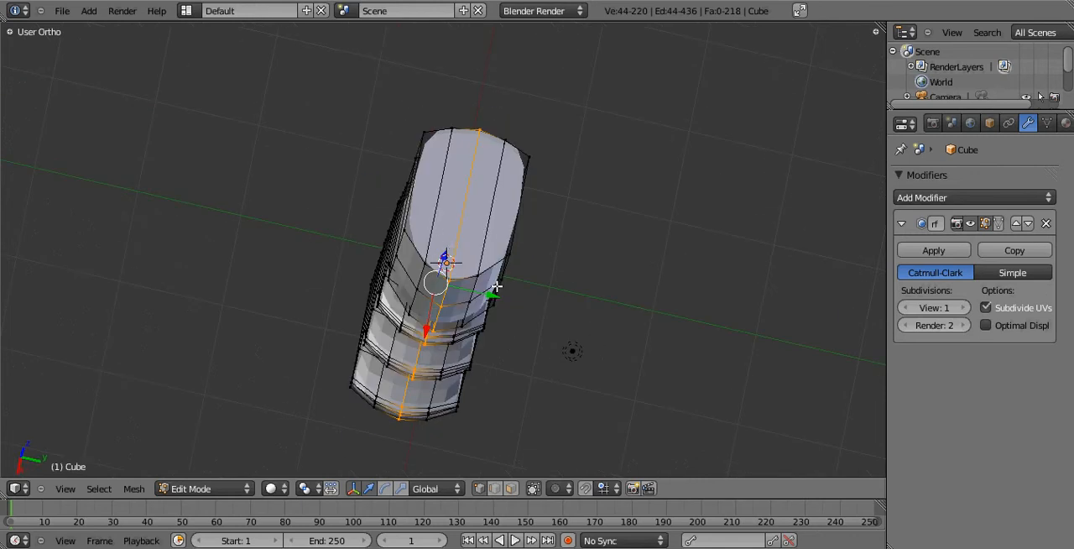
pyautogui.moveTo(444, 296); pyautogui.dragTo(485, 290, button='middle')
pyautogui.press('KP_3')
pyautogui.press('KP_1')
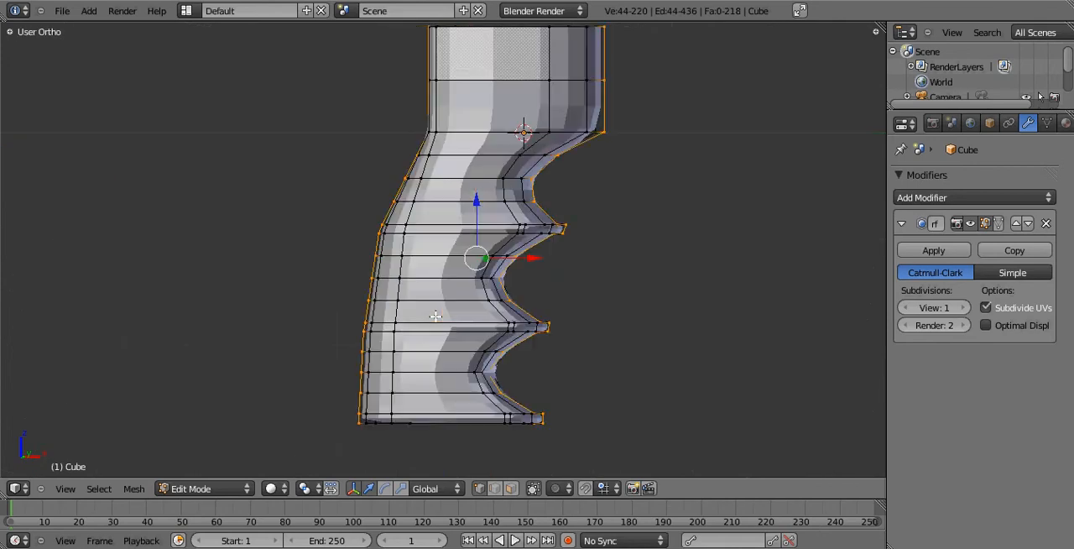
pyautogui.moveTo(579, 195); pyautogui.dragTo(530, 254, button='middle')
pyautogui.press('z')
pyautogui.press('Tab')
pyautogui.press('z')
pyautogui.moveTo(521, 317); pyautogui.dragTo(428, 364, button='middle')
pyautogui.press('Tab')
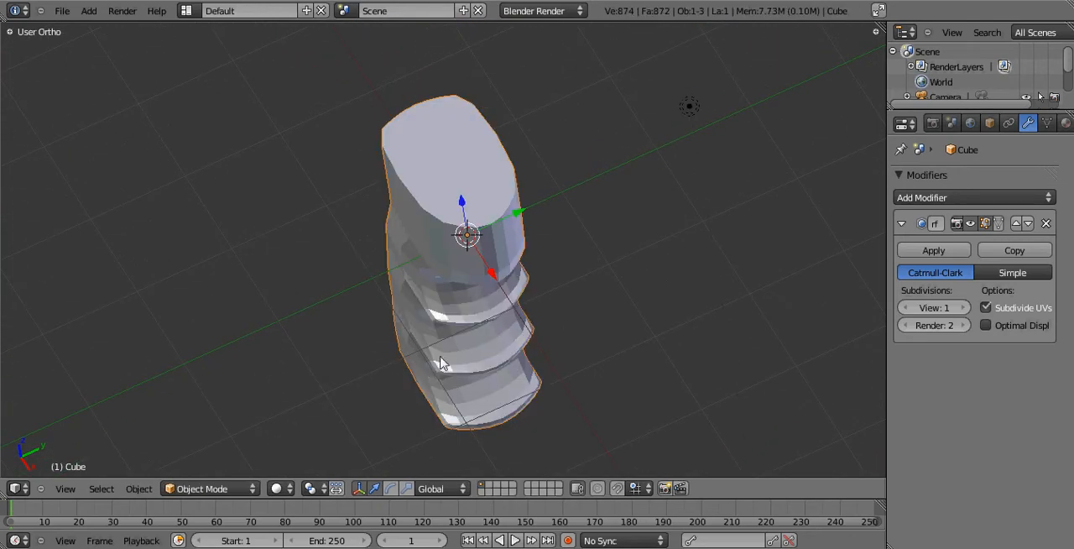
# Clear the selection and select the three short corner edges at the ends of the finger ridges on one side.
pyautogui.press('Tab')
pyautogui.moveTo(443, 346); pyautogui.dragTo(495, 380, button='middle')
pyautogui.press('z')
pyautogui.press('a')
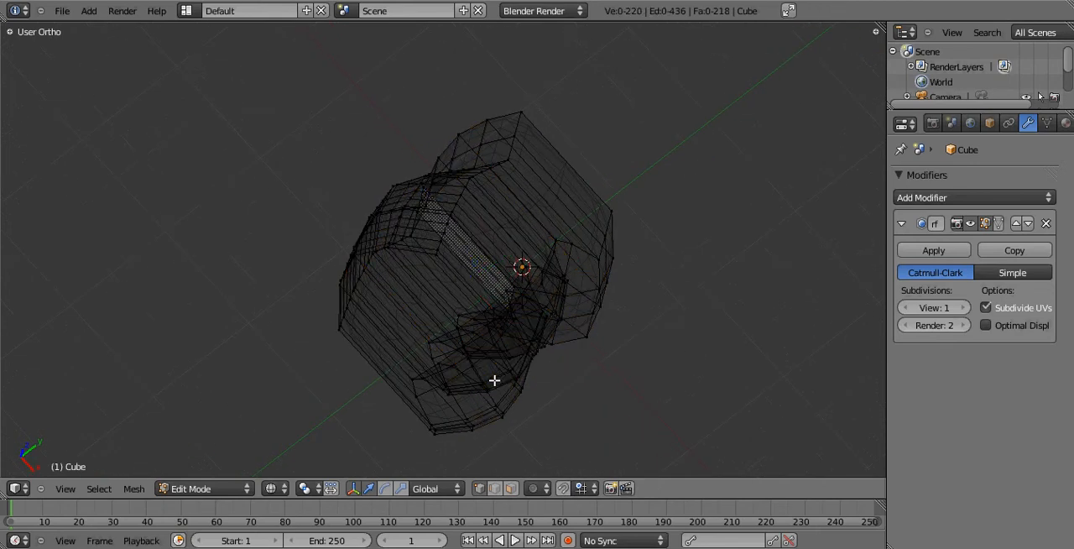
pyautogui.press('z')
pyautogui.scroll(1, 494, 381)
pyautogui.moveTo(489, 368)
pyautogui.mouseDown(button='middle')
pyautogui.moveTo(476, 295)
pyautogui.moveTo(494, 219)
pyautogui.moveTo(467, 207)
pyautogui.mouseUp(button='middle')
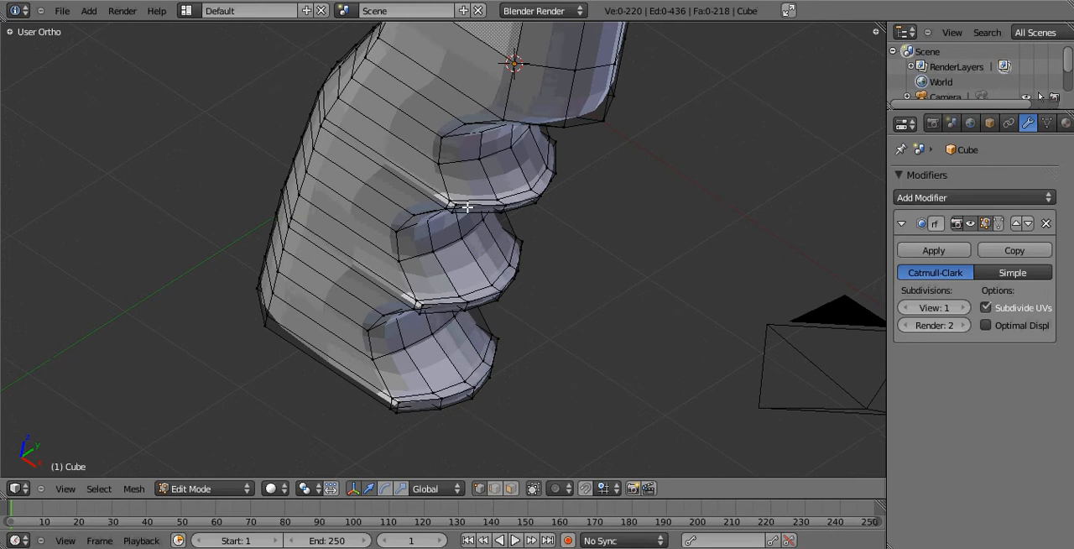
pyautogui.rightClick(460, 210)
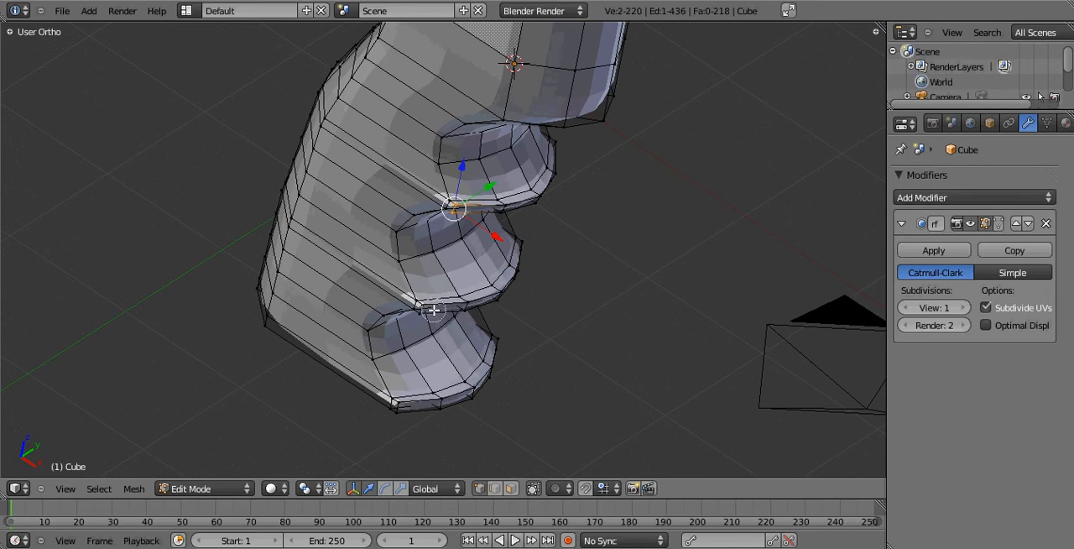
pyautogui.keyDown('shift'); pyautogui.rightClick(419, 307); pyautogui.keyUp('shift')
pyautogui.keyDown('shift'); pyautogui.rightClick(405, 409); pyautogui.keyUp('shift')
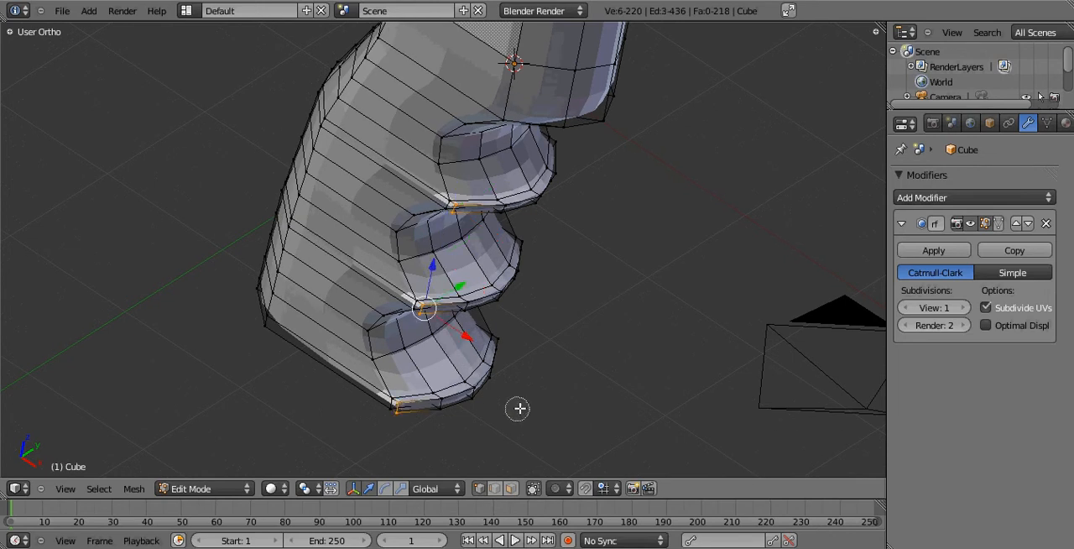
# Add the three matching short corner edges of the finger ridges on the opposite side to the selection.
pyautogui.moveTo(595, 396); pyautogui.dragTo(477, 375, button='middle')
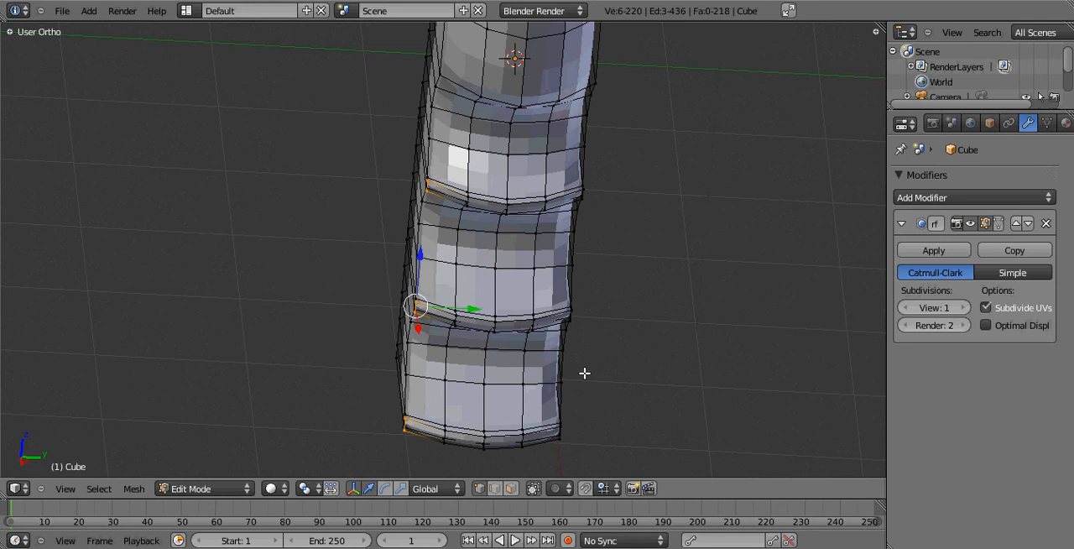
pyautogui.moveTo(669, 355); pyautogui.dragTo(517, 323, button='middle')
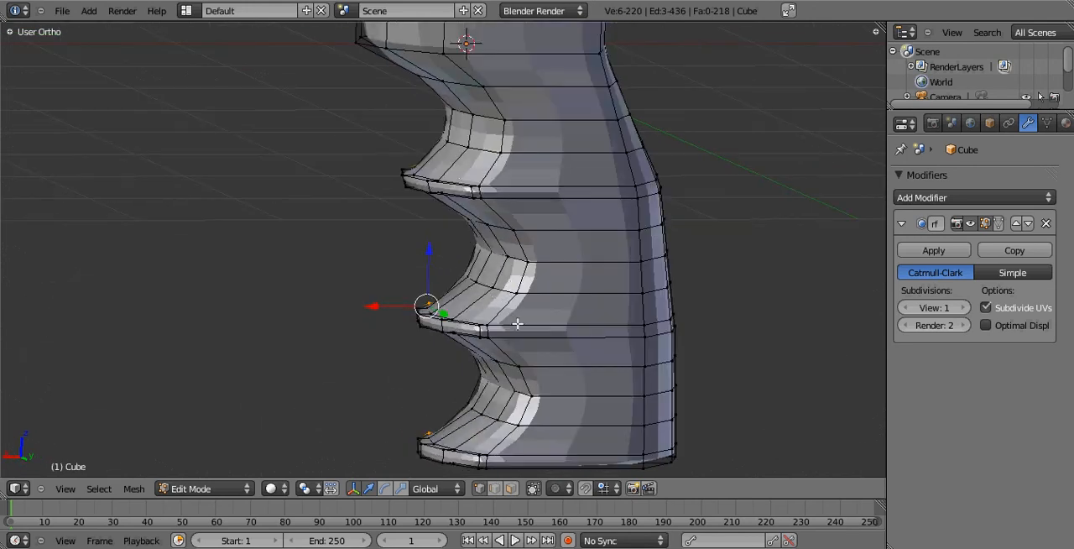
pyautogui.keyDown('shift'); pyautogui.rightClick(468, 193); pyautogui.keyUp('shift')
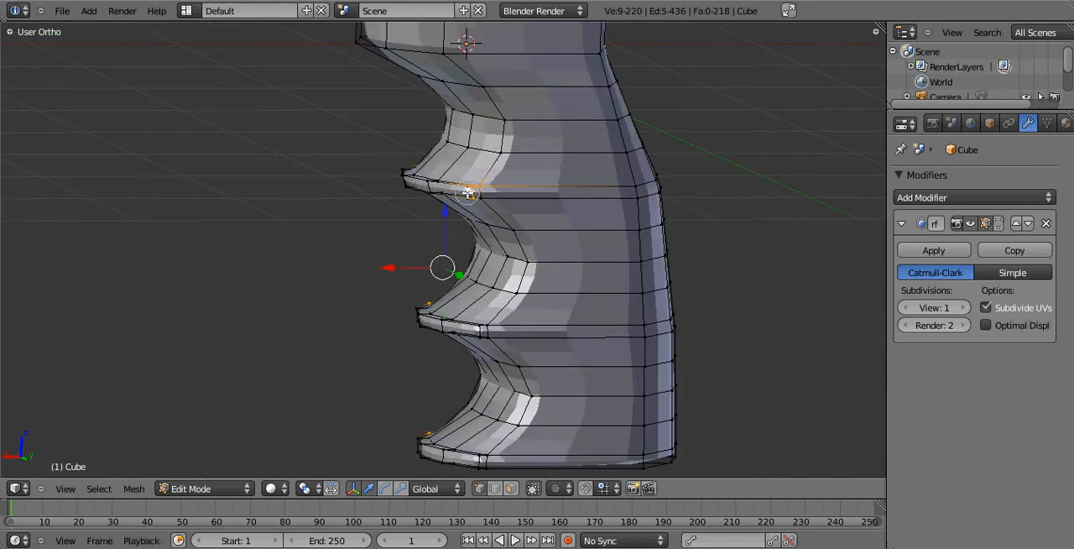
pyautogui.keyDown('shift'); pyautogui.rightClick(468, 192); pyautogui.keyUp('shift')
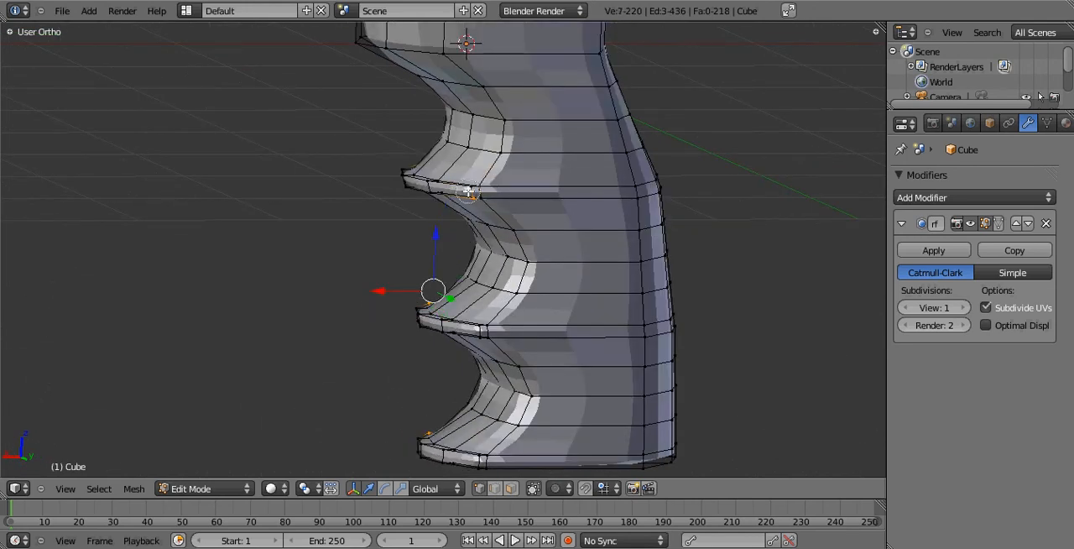
pyautogui.keyDown('shift'); pyautogui.rightClick(468, 193); pyautogui.keyUp('shift')
pyautogui.keyDown('shift'); pyautogui.rightClick(473, 334); pyautogui.keyUp('shift')
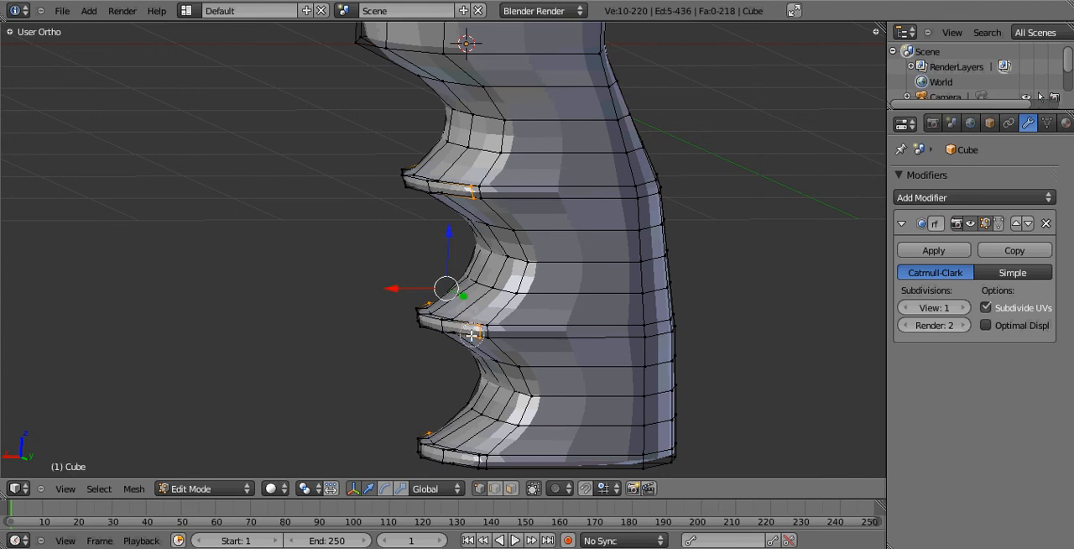
pyautogui.keyDown('shift'); pyautogui.rightClick(471, 461); pyautogui.keyUp('shift')
# Move the six selected ridge corner edges slightly inward along global X and preview the grip in Object Mode.
pyautogui.moveTo(543, 413); pyautogui.dragTo(434, 362, button='middle')
pyautogui.press('g')
pyautogui.press('x')
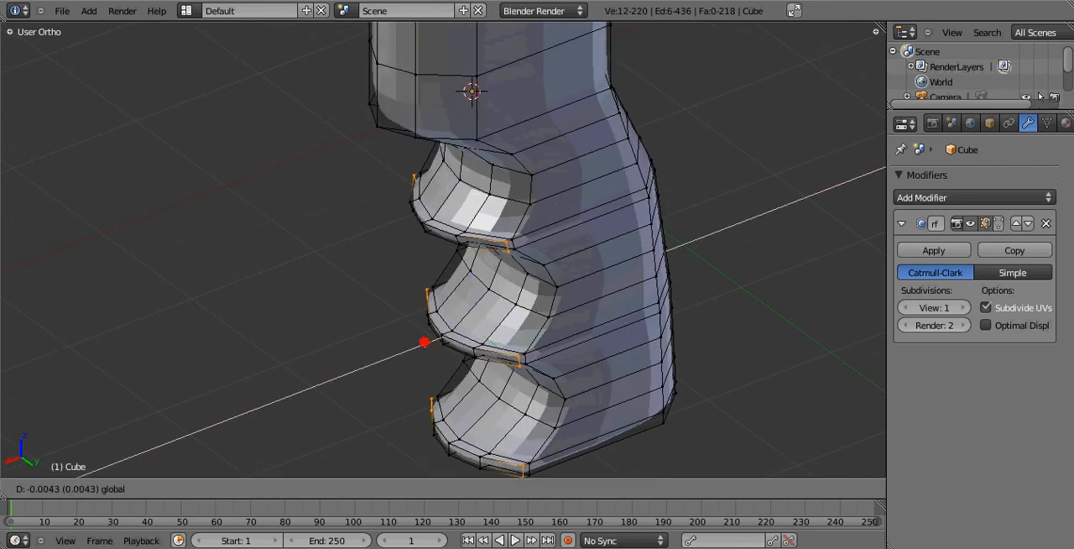
pyautogui.click(429, 340)
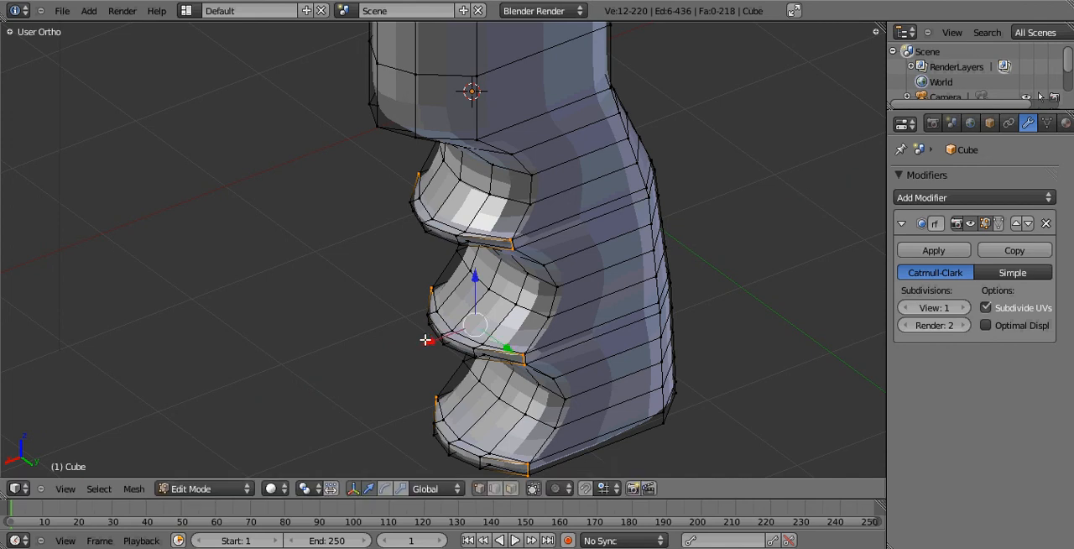
pyautogui.press('Tab')
pyautogui.moveTo(509, 408)
pyautogui.mouseDown(button='middle')
pyautogui.moveTo(649, 290)
pyautogui.moveTo(739, 297)
pyautogui.moveTo(532, 350)
pyautogui.moveTo(449, 389)
pyautogui.moveTo(439, 304)
pyautogui.moveTo(466, 307)
pyautogui.moveTo(551, 193)
pyautogui.moveTo(629, 166)
pyautogui.moveTo(653, 182)
pyautogui.mouseUp(button='middle')
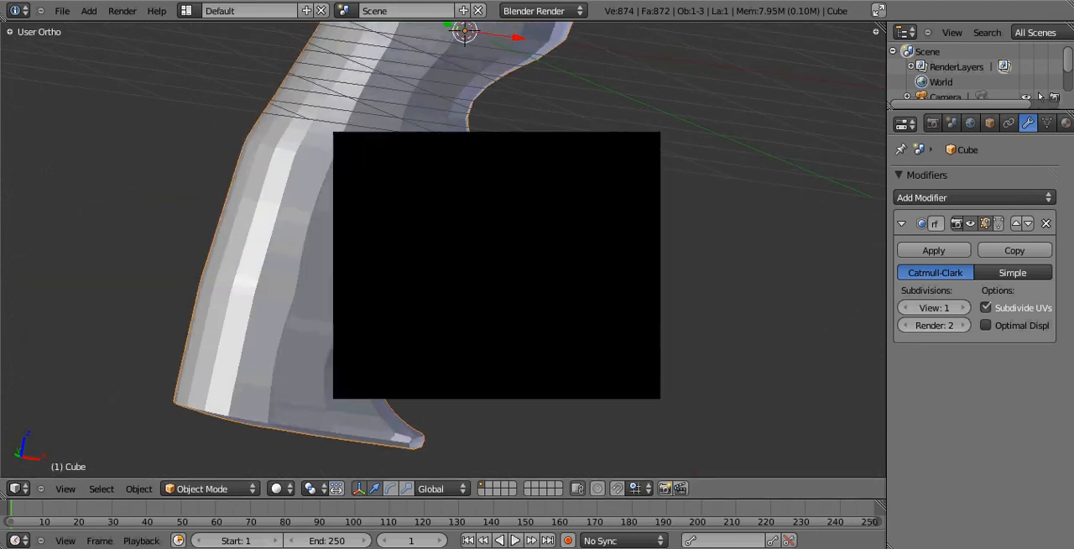
pyautogui.click(425, 347)
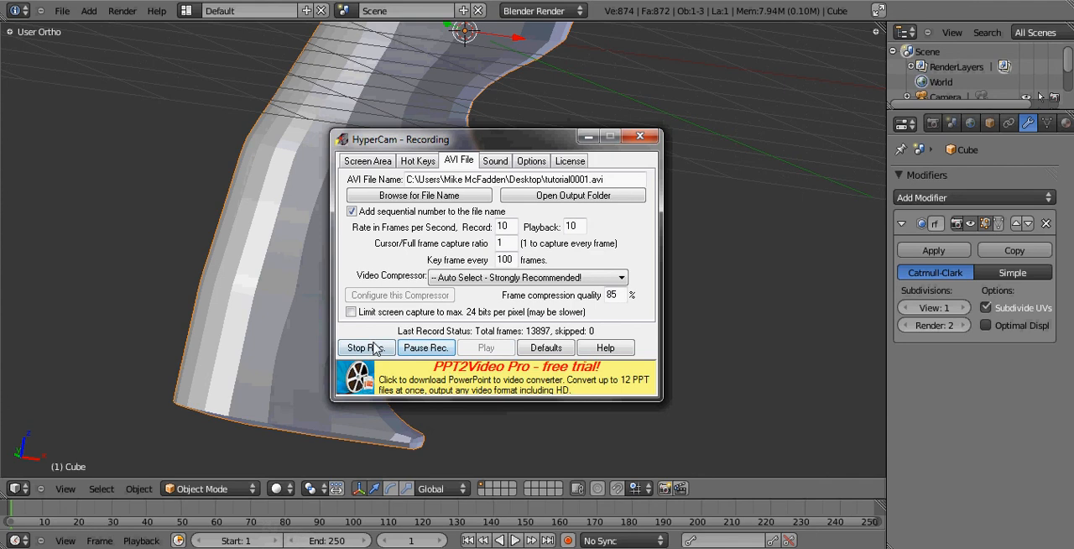
pyautogui.click(588, 136)
# Examine the finger ridges in front view with solid and wireframe shading, and the whole grip in Edit Mode from several angles.
pyautogui.moveTo(596, 132); pyautogui.dragTo(361, 329, button='middle')
pyautogui.press('KP_3')
pyautogui.press('KP_1')
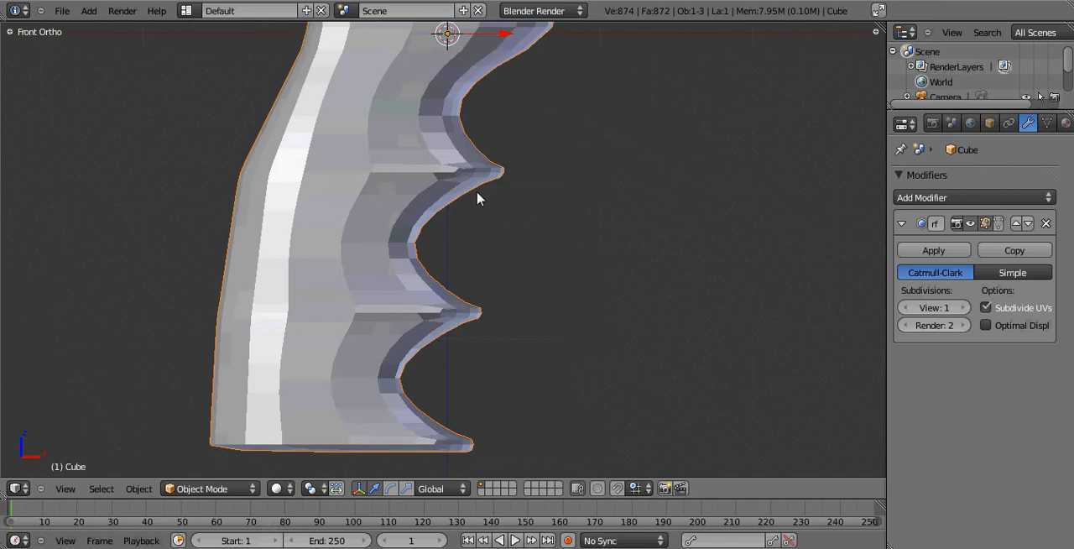
pyautogui.press('z')
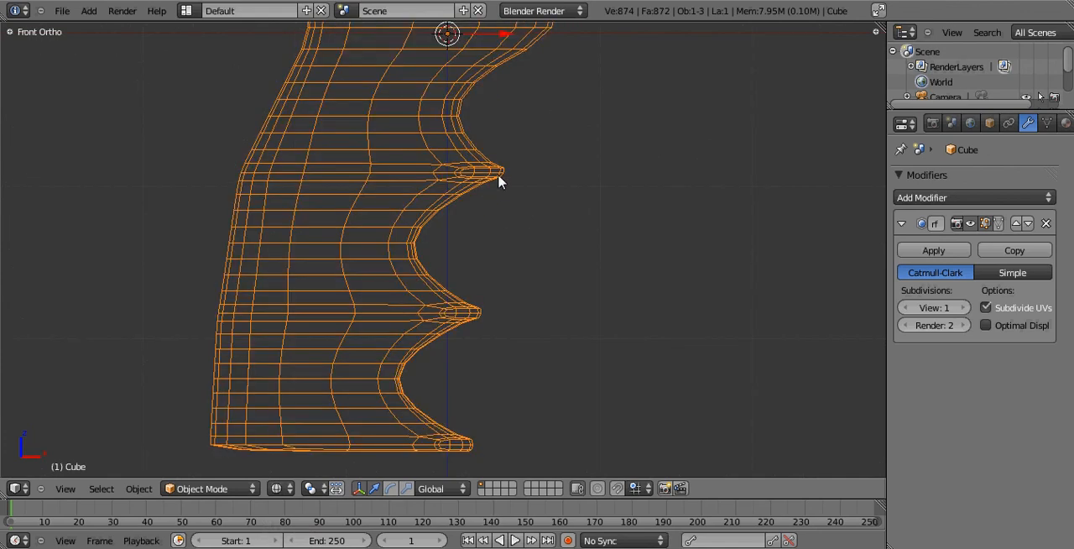
pyautogui.moveTo(499, 182); pyautogui.dragTo(446, 223, button='middle')
pyautogui.press('Tab')
pyautogui.scroll(-3, 473, 188)
pyautogui.scroll(3, 451, 179)
pyautogui.press('z')
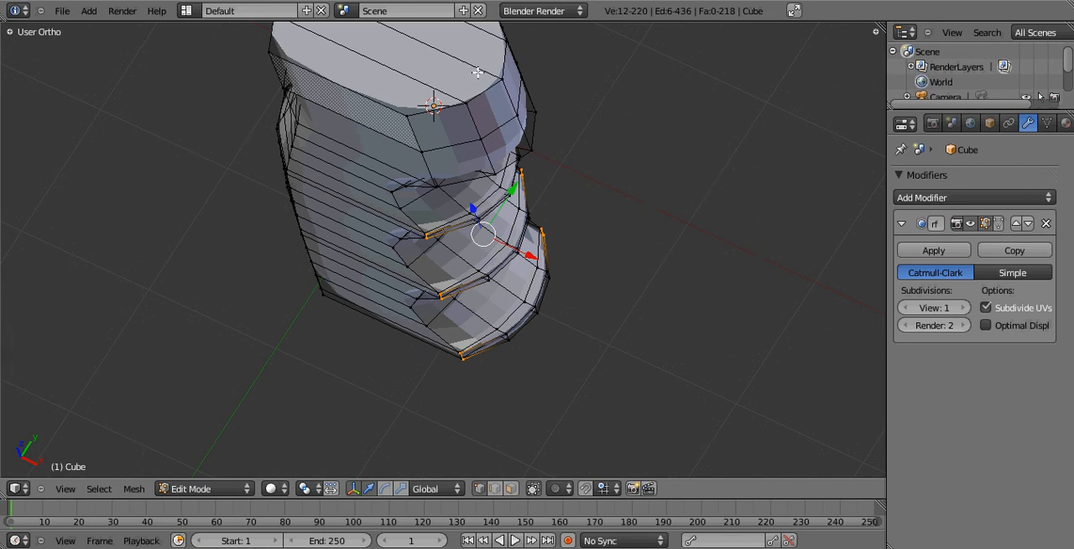
pyautogui.moveTo(390, 243); pyautogui.dragTo(463, 193, button='middle')
pyautogui.scroll(-4, 463, 193)
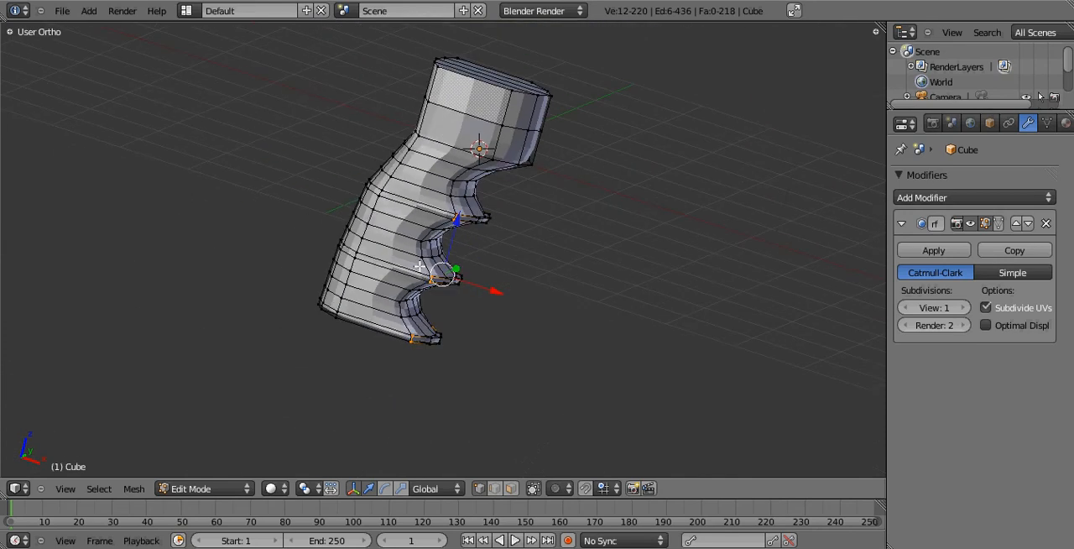
pyautogui.moveTo(420, 268); pyautogui.dragTo(486, 260, button='middle')
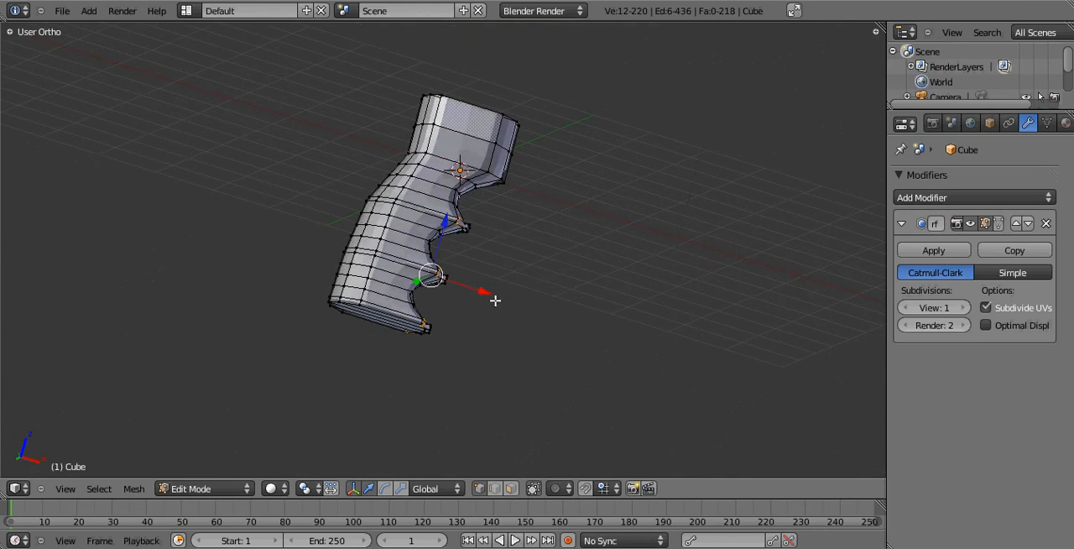
pyautogui.moveTo(495, 300); pyautogui.dragTo(392, 230, button='middle')
pyautogui.scroll(5, 475, 228)
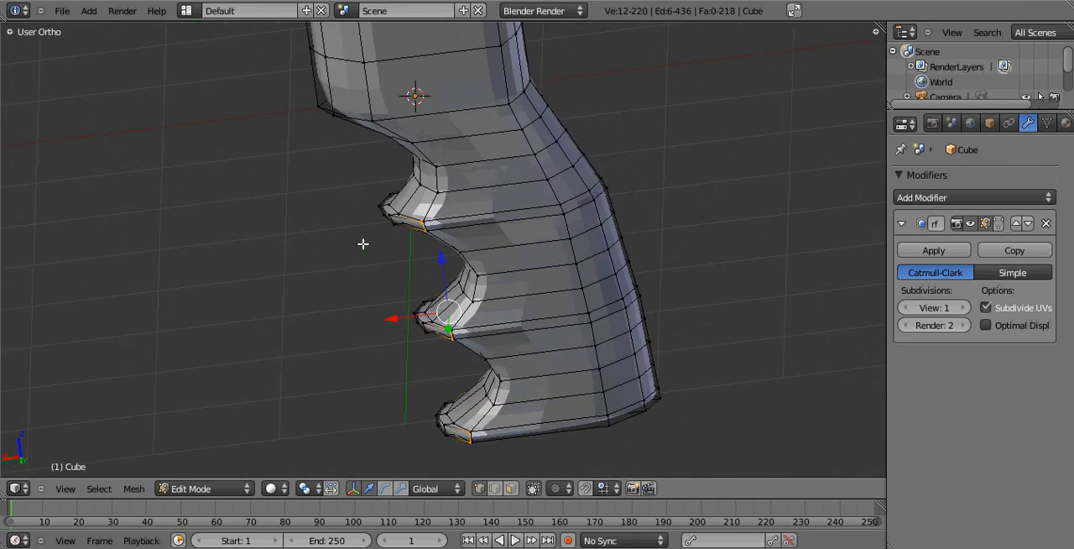
pyautogui.click(323, 548)
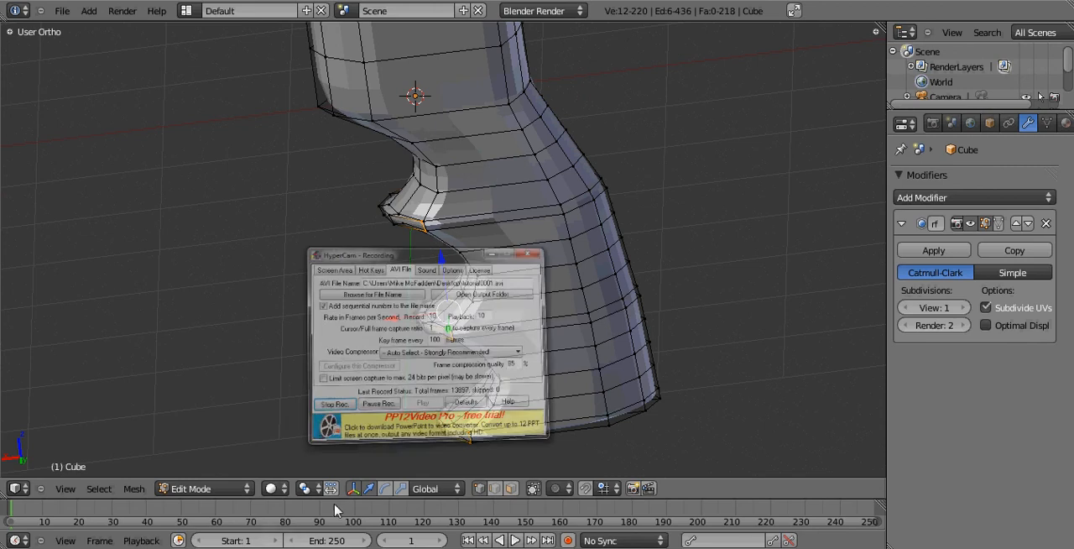